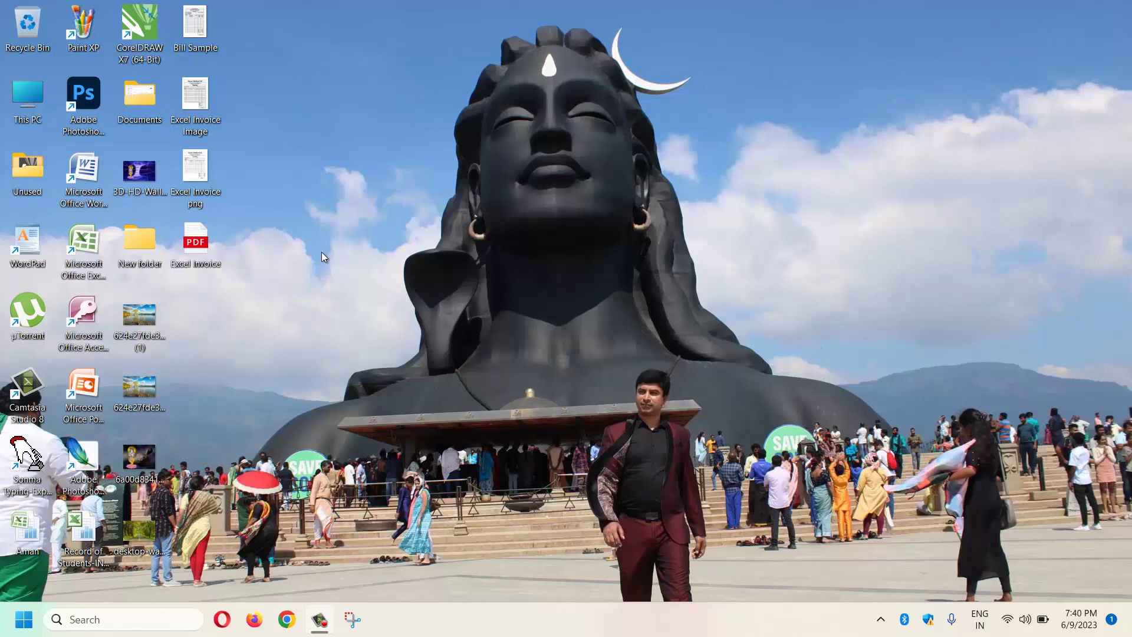
Open the Bill Sample image on the desktop as the invoice reference.
{"action": "double_click", "coordinate": [194, 28]}
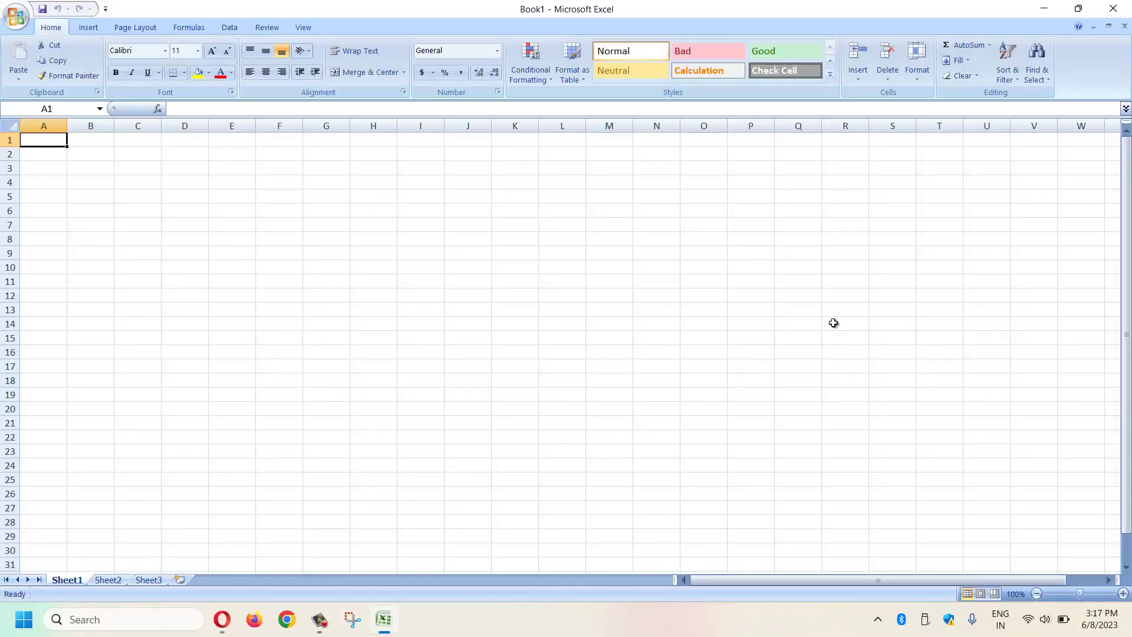
Preview Page Layout view, return to Normal view, and zoom out to 60%.
{"action": "left_click", "coordinate": [982, 593]}
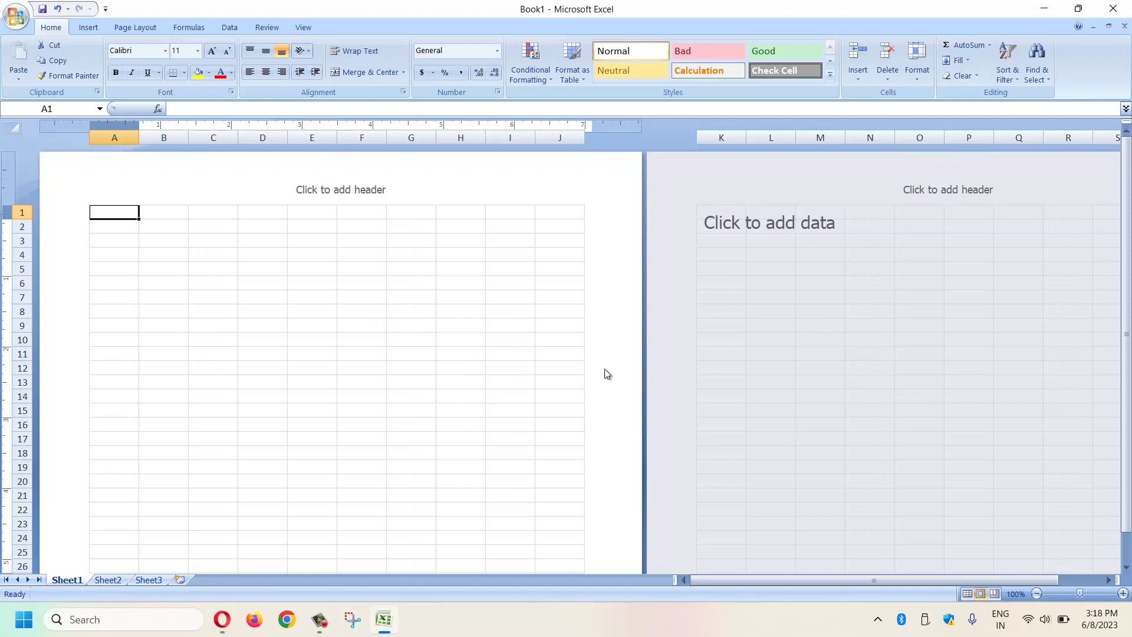
{"action": "left_click", "coordinate": [967, 594]}
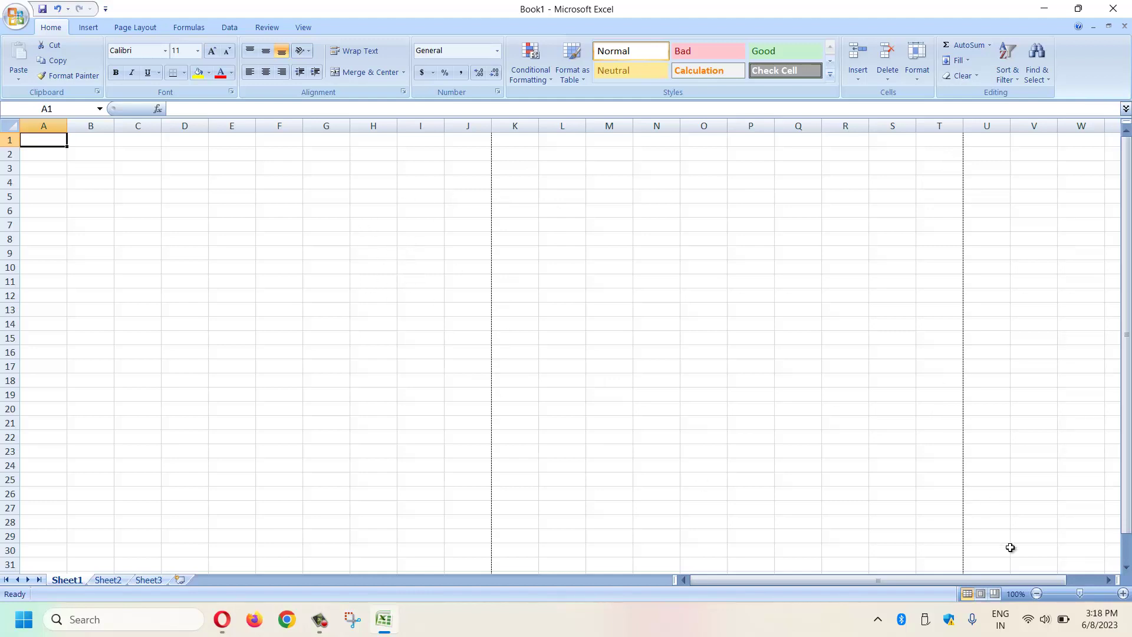
{"action": "left_click", "coordinate": [1036, 594]}
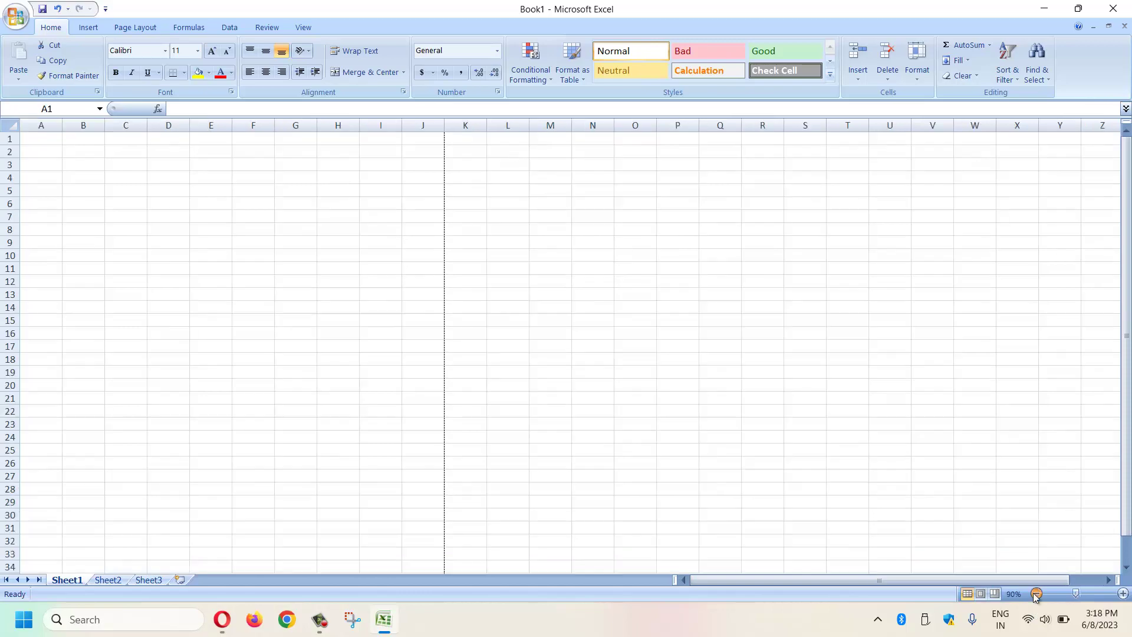
{"action": "left_click", "coordinate": [1036, 594]}
{"action": "left_click", "coordinate": [1036, 594]}
{"action": "left_click", "coordinate": [1036, 593]}
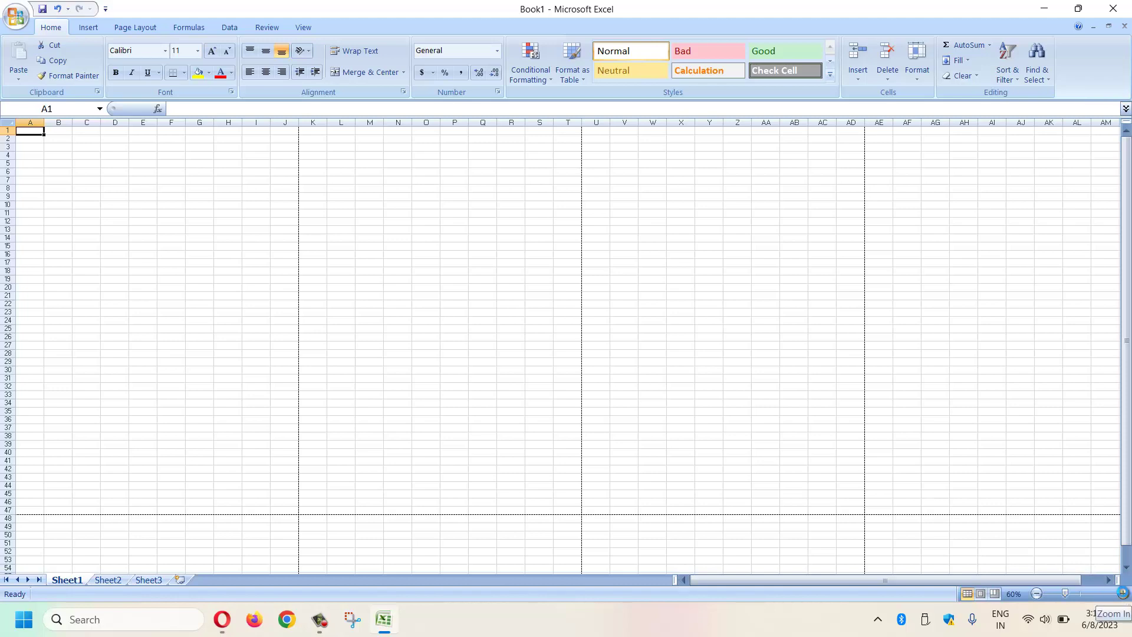
Zoom the blank sheet back in to about 130%.
{"action": "left_click", "coordinate": [1122, 593]}
{"action": "left_click", "coordinate": [1122, 593]}
{"action": "left_click", "coordinate": [1122, 592]}
{"action": "left_click", "coordinate": [1122, 592]}
{"action": "left_click", "coordinate": [1122, 592]}
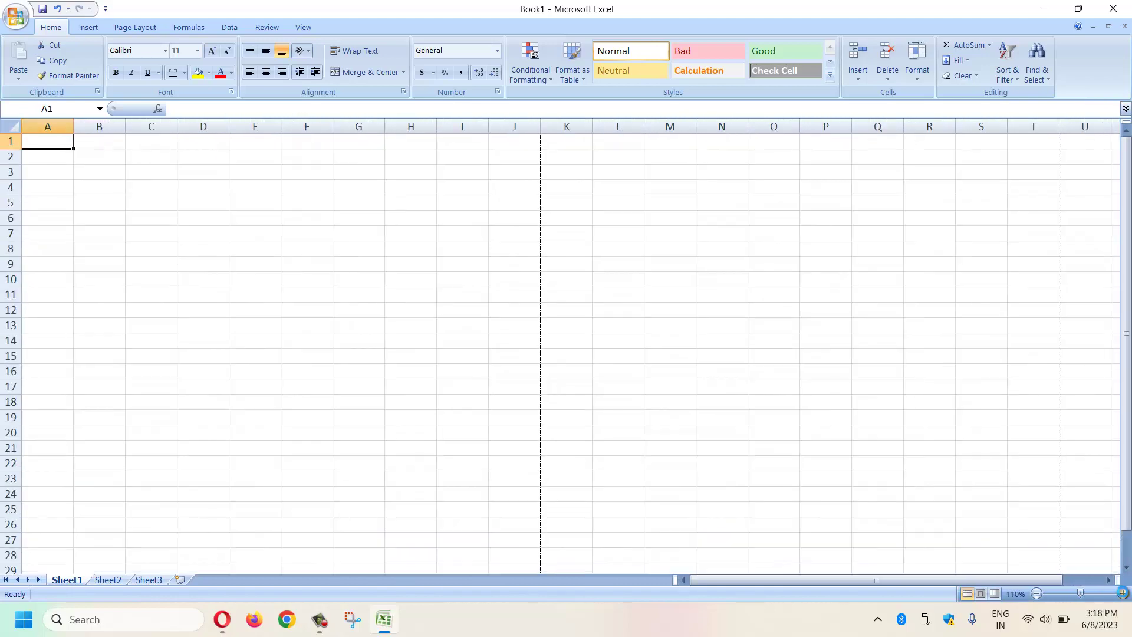
{"action": "left_click", "coordinate": [1122, 593]}
{"action": "left_click", "coordinate": [1122, 593]}
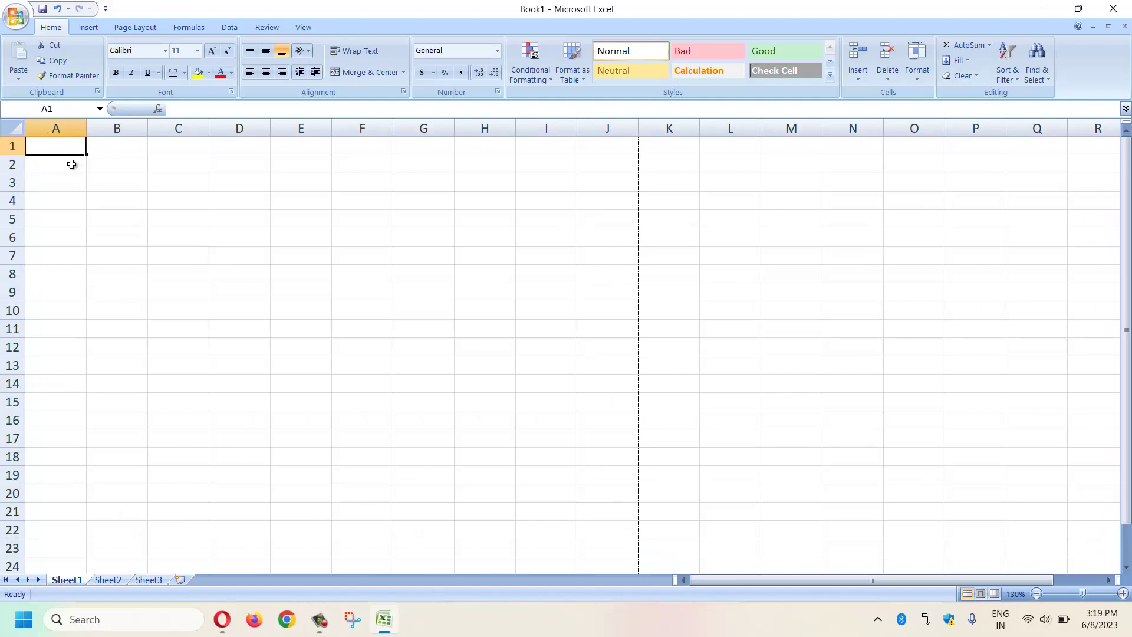
Enter the business name 'Adarsh Infotech' in A2 and its street address in A3.
{"action": "left_click", "coordinate": [58, 161]}
{"action": "type", "text": "Adar"}
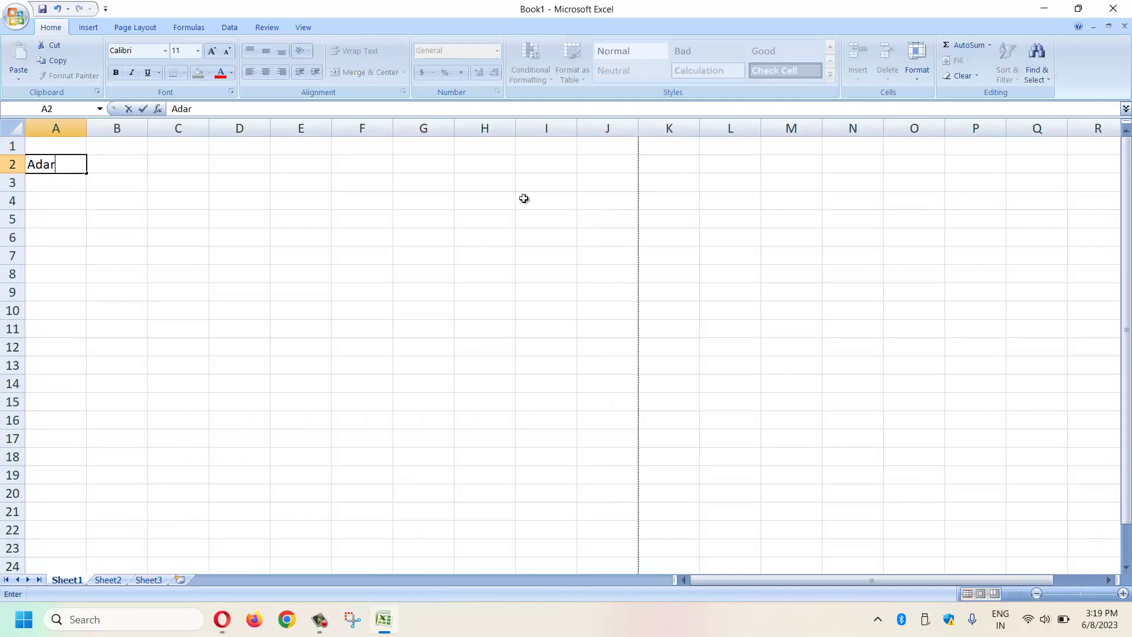
{"action": "type", "text": "sh"}
{"action": "type", "text": " Infotech"}
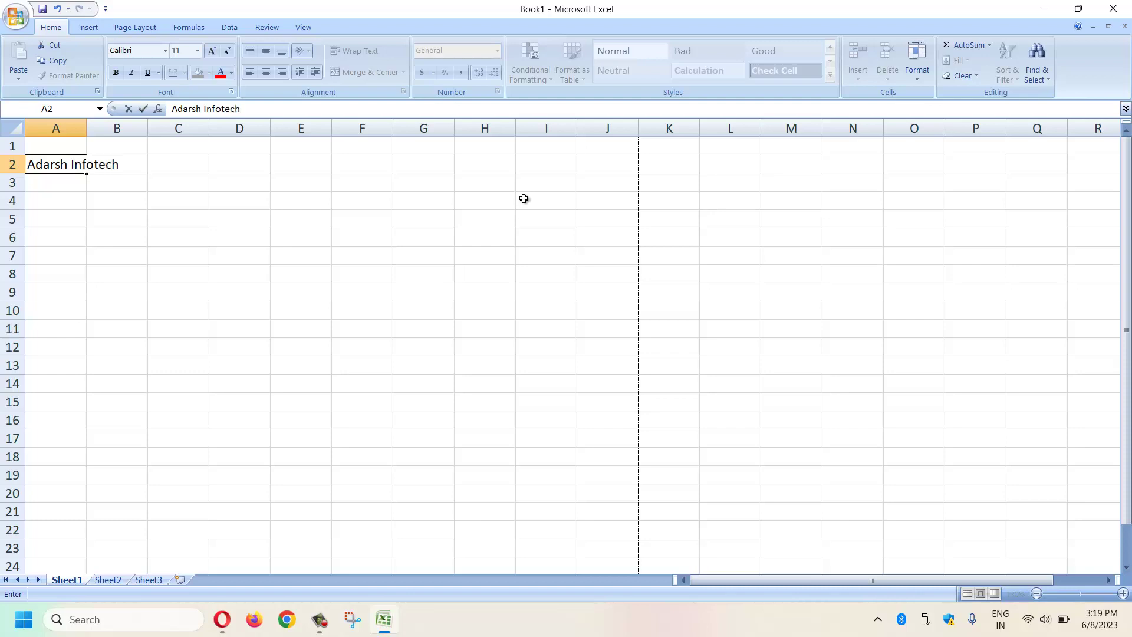
{"action": "key", "text": "Return"}
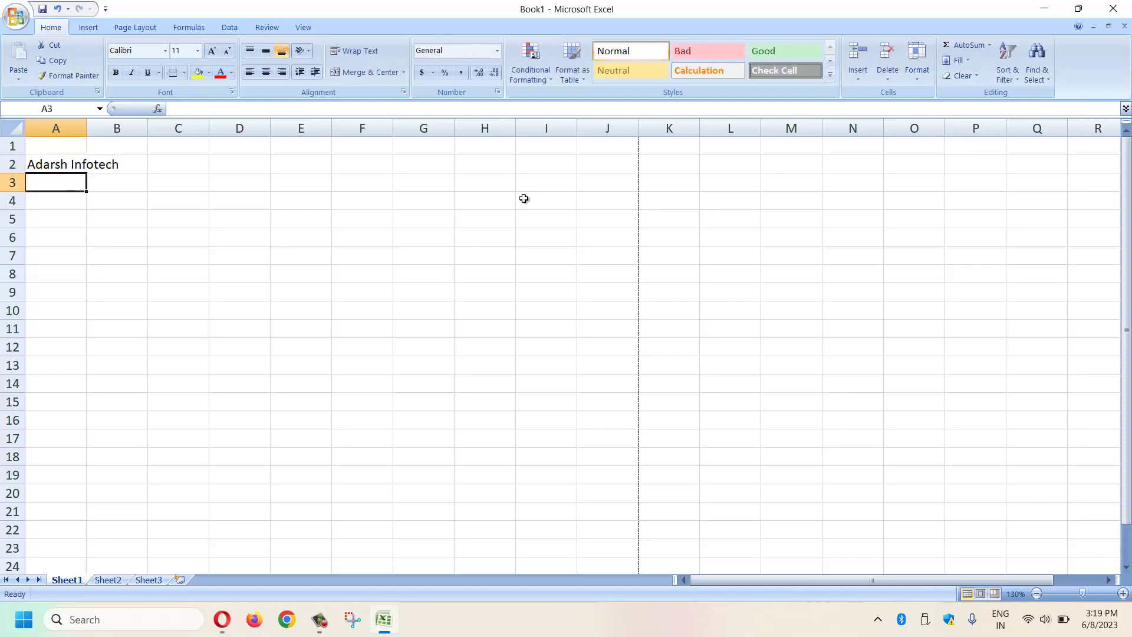
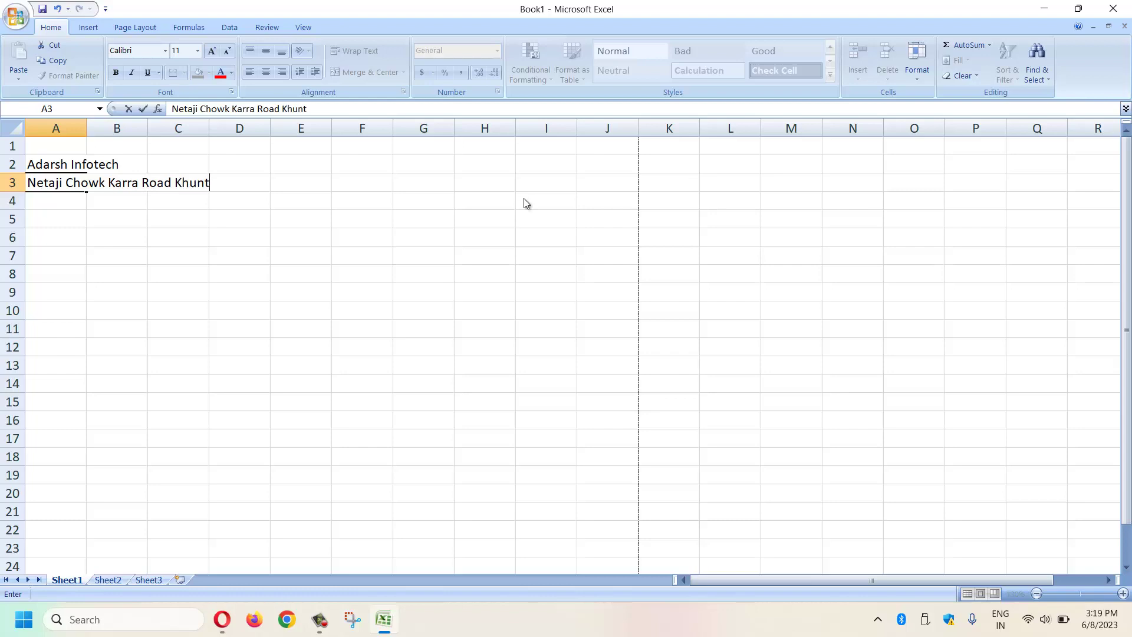
{"action": "key", "text": "Return"}
Add the mobile number line in A4, 'Invoice' in A5, and start 'Invoice Number' in A6.
{"action": "type", "text": "Mo"}
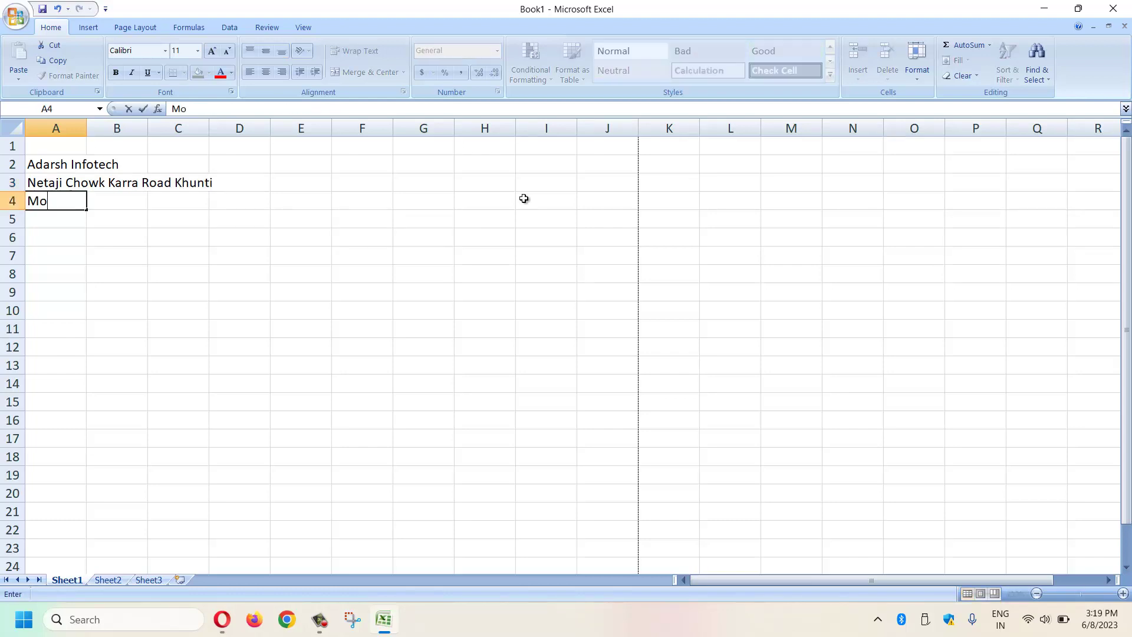
{"action": "type", "text": "bile N"}
{"action": "type", "text": "umber : "}
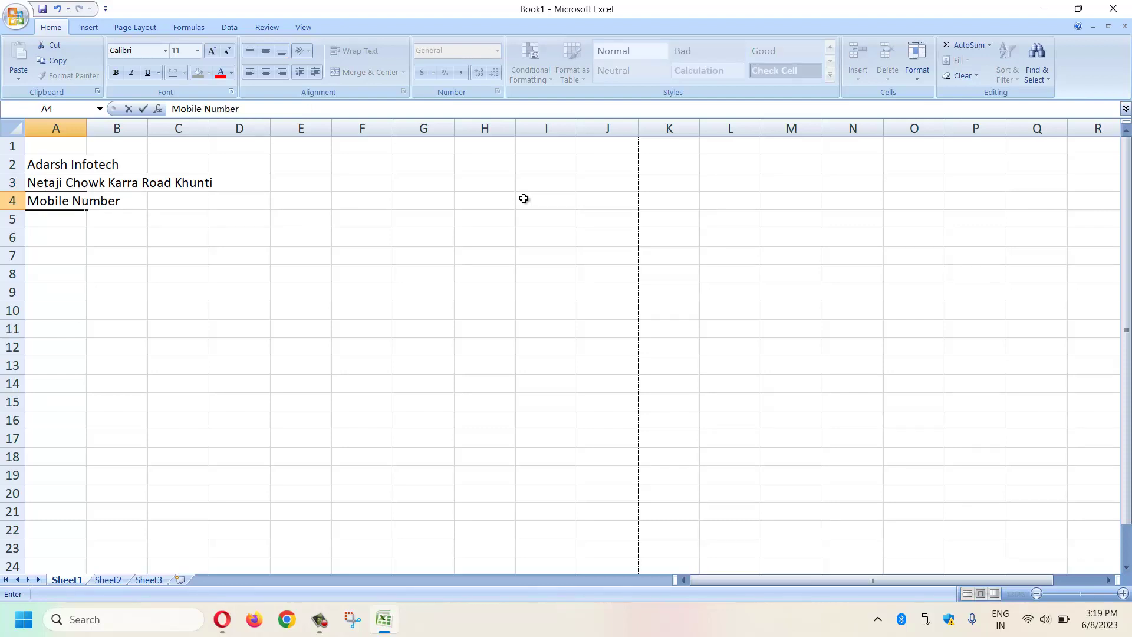
{"action": "key", "text": "Return"}
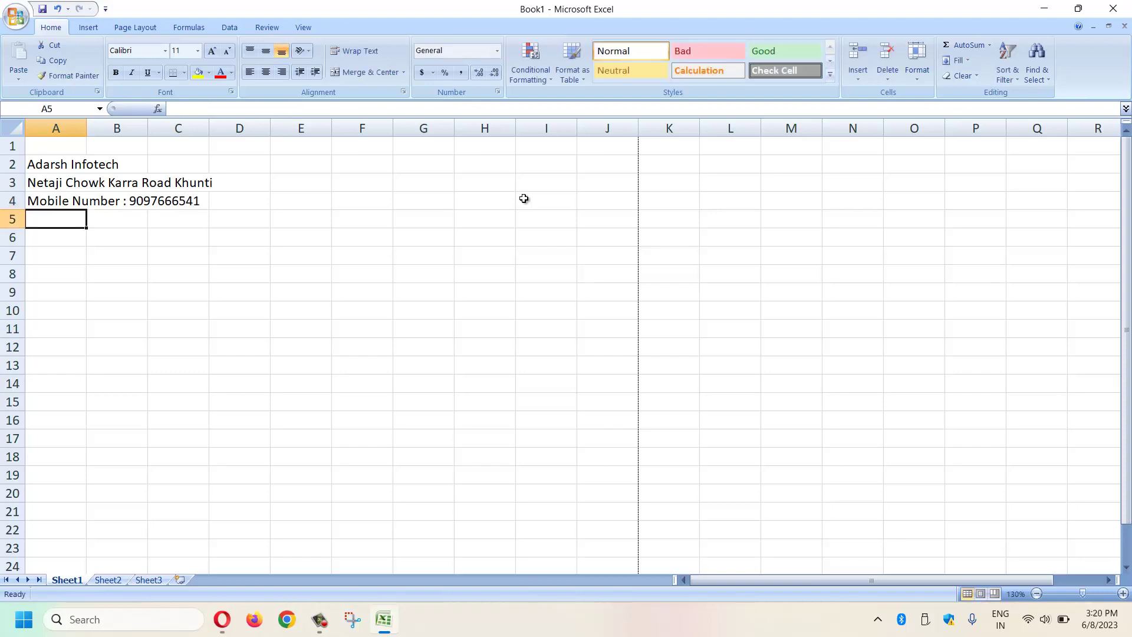
{"action": "type", "text": "Invoi"}
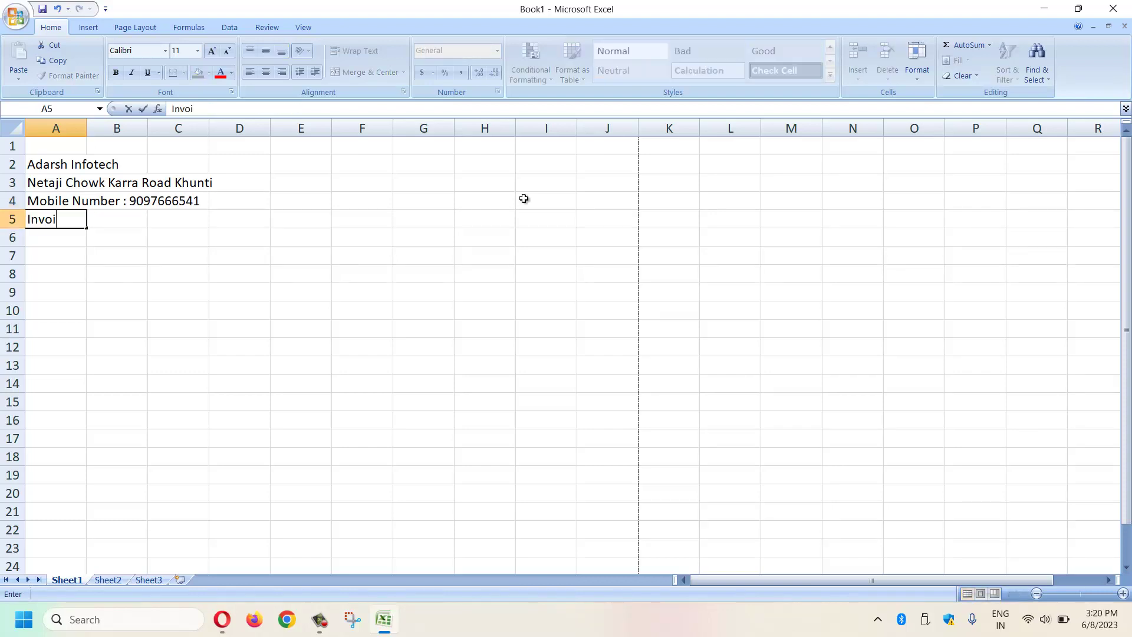
{"action": "type", "text": "ce"}
{"action": "key", "text": "Return"}
{"action": "type", "text": "In"}
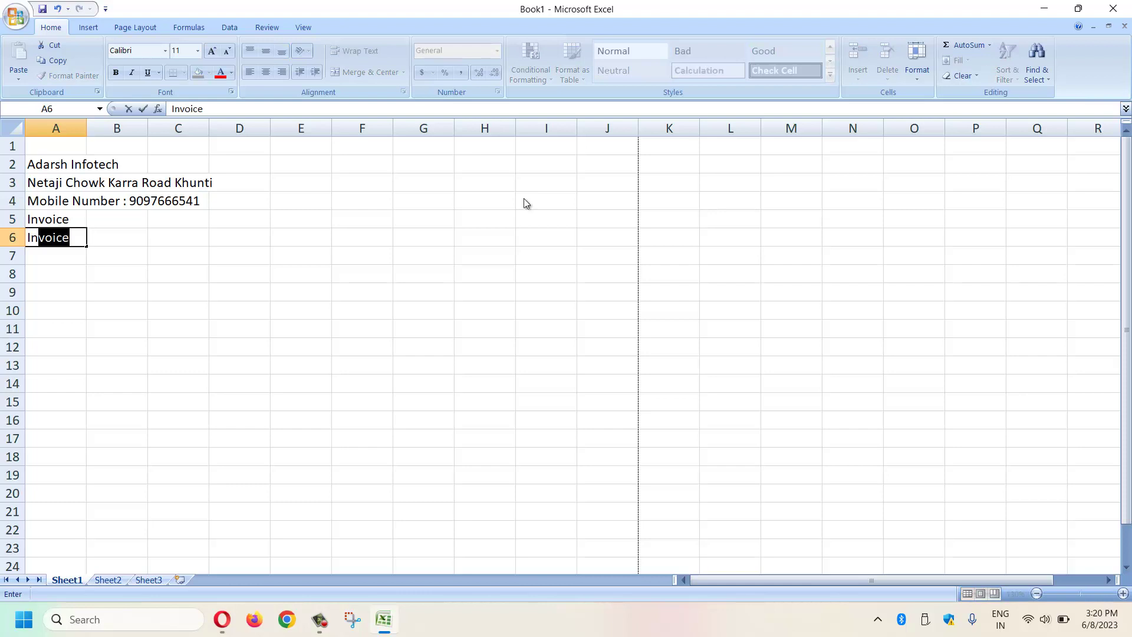
{"action": "key", "text": "Tab"}
{"action": "key", "text": "Left"}
{"action": "key", "text": "F2"}
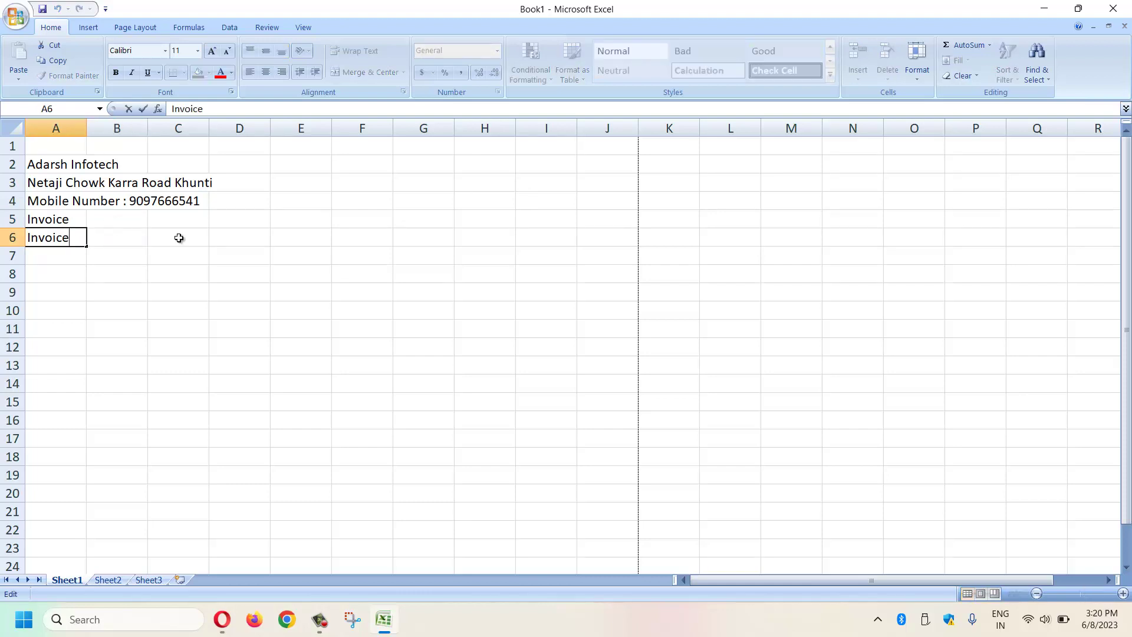
Finish 'Invoice Number' in A6 and add 'Name' and 'Address' labels in A7:A8.
{"action": "type", "text": "N"}
{"action": "type", "text": "umber"}
{"action": "key", "text": "Return"}
{"action": "type", "text": "N"}
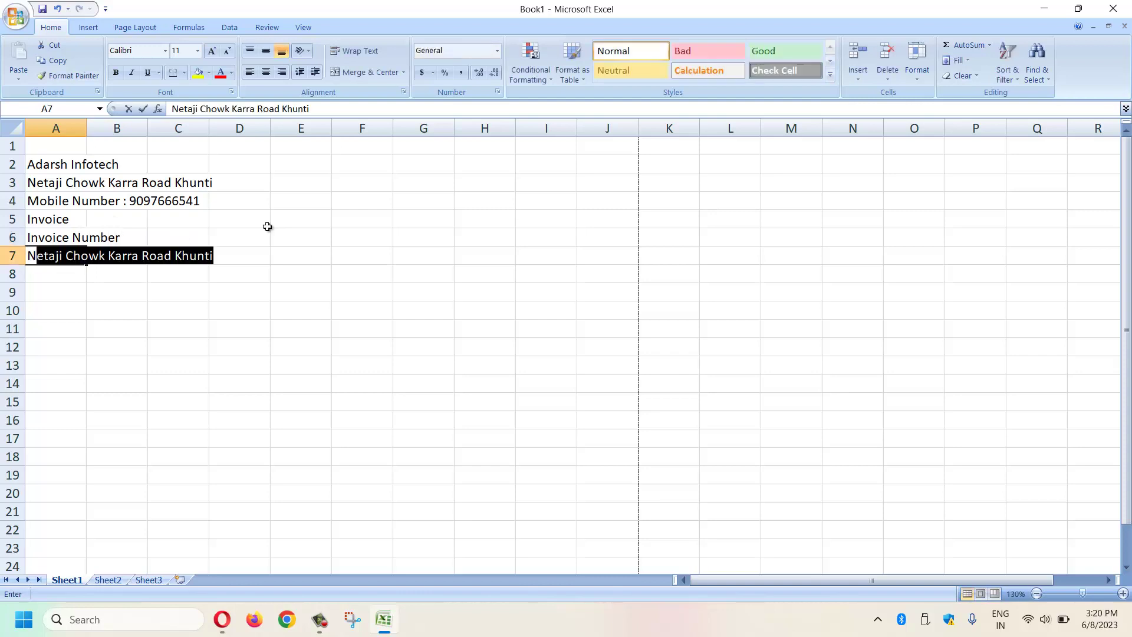
{"action": "type", "text": "ame"}
{"action": "key", "text": "Return"}
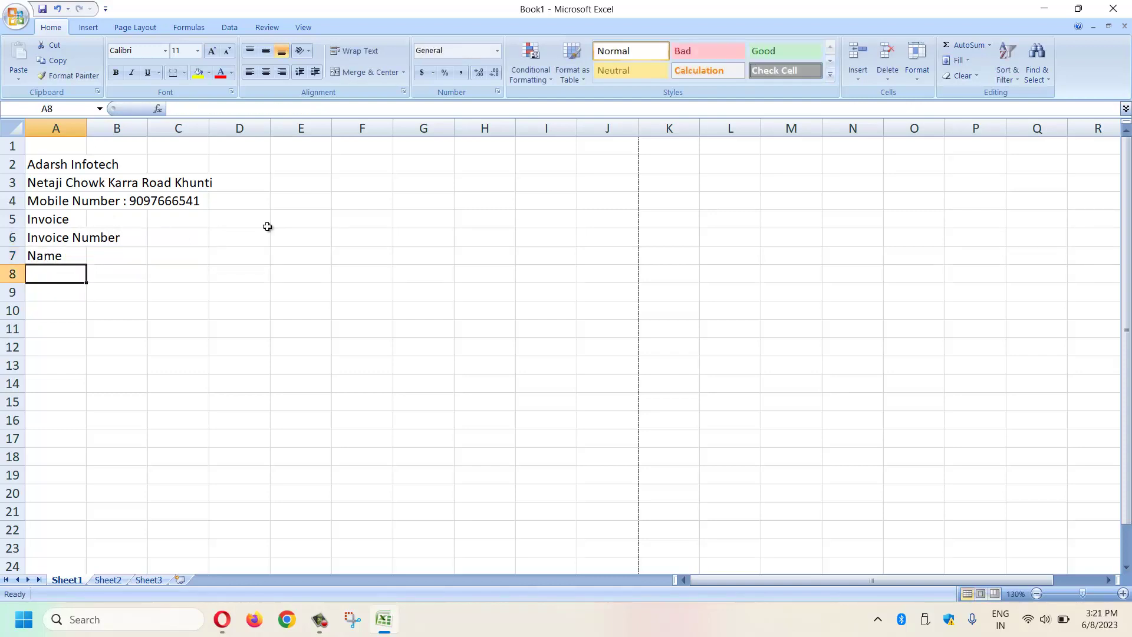
{"action": "type", "text": "Address"}
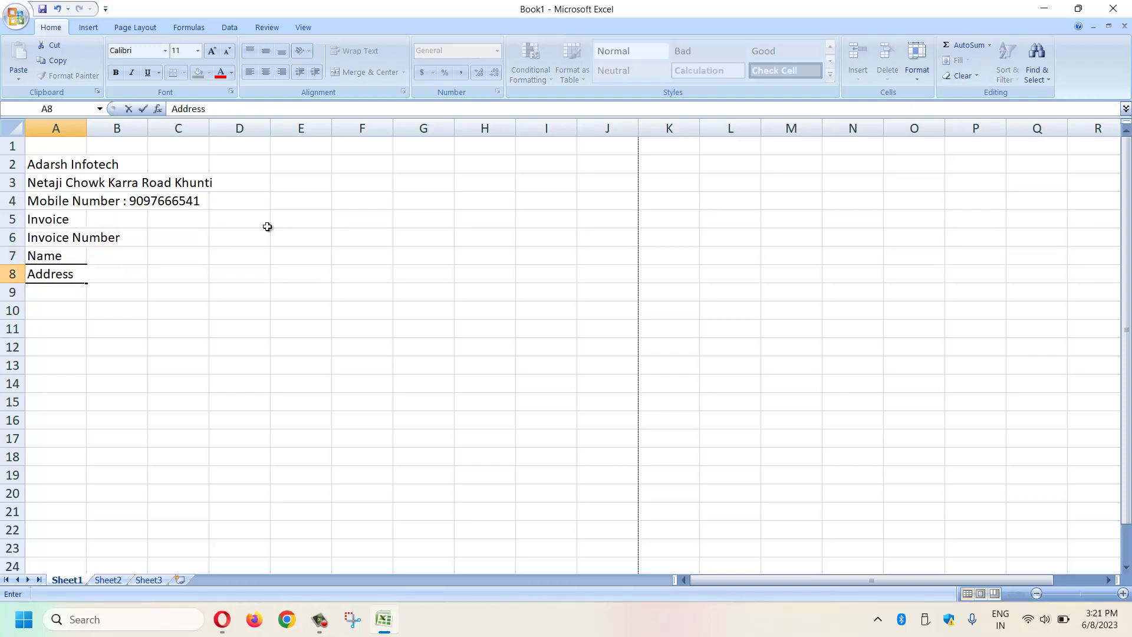
{"action": "key", "text": "Return"}
Type the headers Sl No., Particulars, Quantity, Rate and Amount across A9:E9.
{"action": "type", "text": "S"}
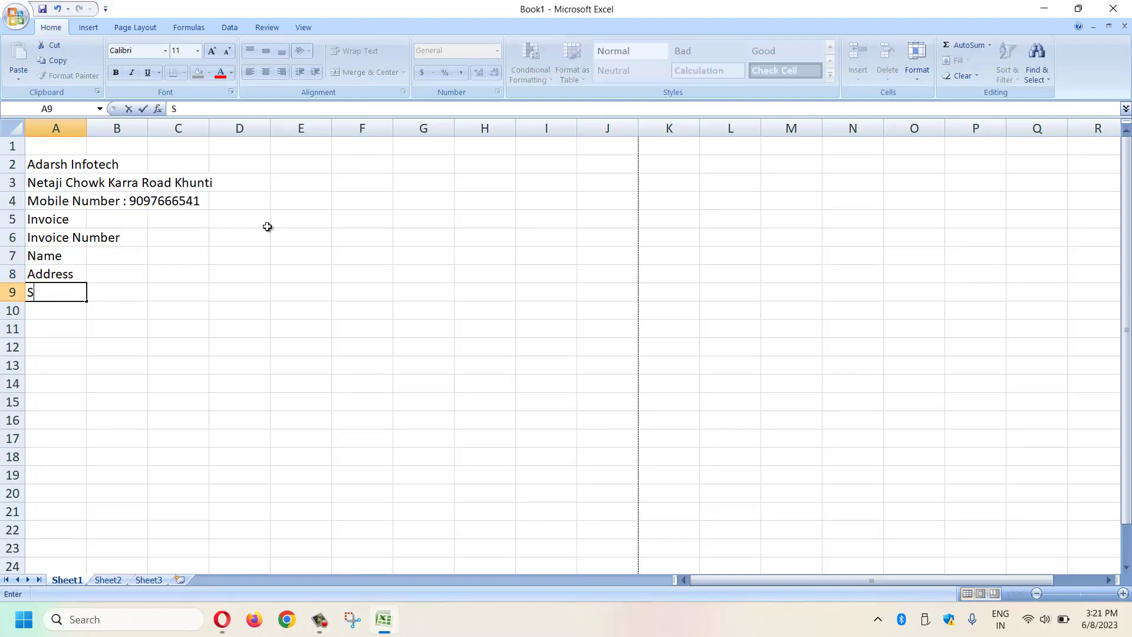
{"action": "type", "text": "l No."}
{"action": "key", "text": "Tab"}
{"action": "type", "text": "P"}
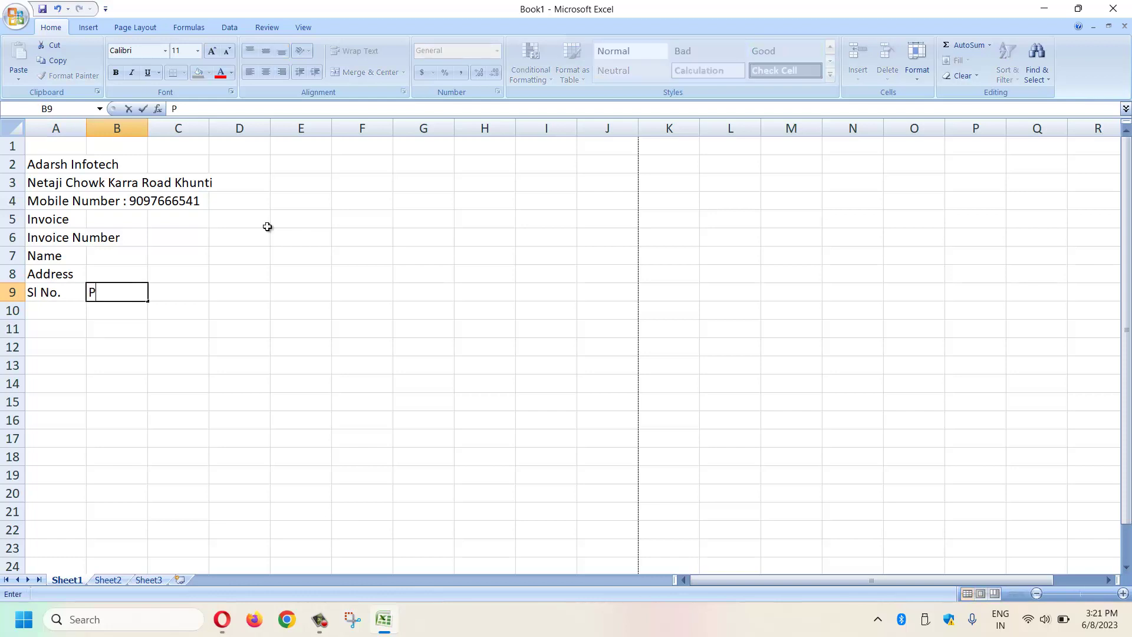
{"action": "type", "text": "articulars"}
{"action": "key", "text": "Tab"}
{"action": "type", "text": "Q"}
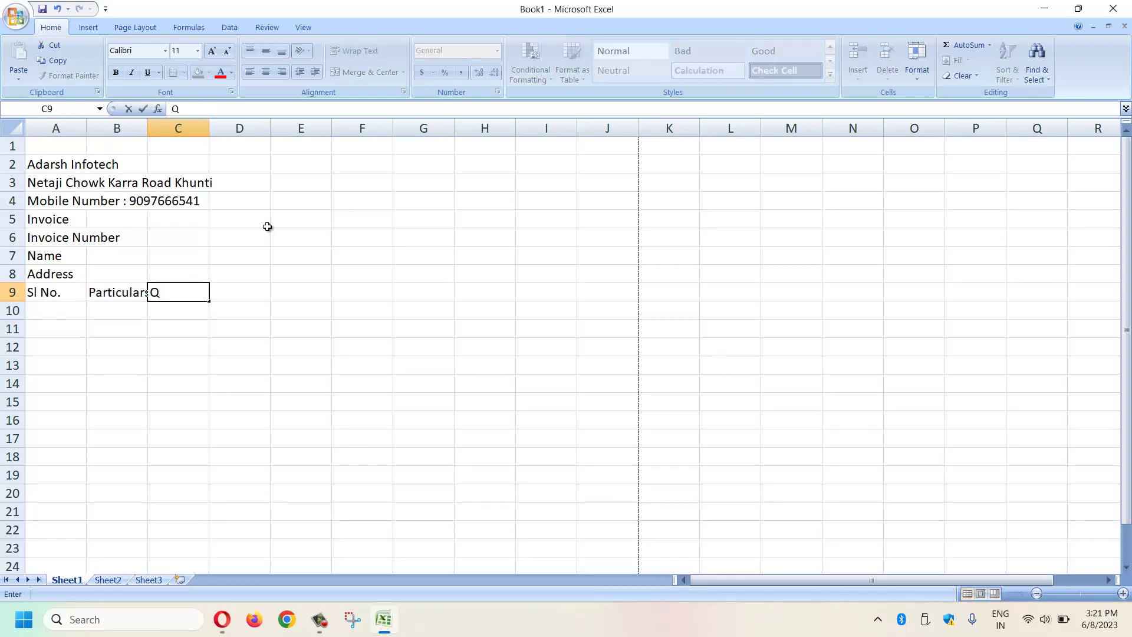
{"action": "type", "text": "uantity"}
{"action": "key", "text": "Tab"}
{"action": "type", "text": "Rate "}
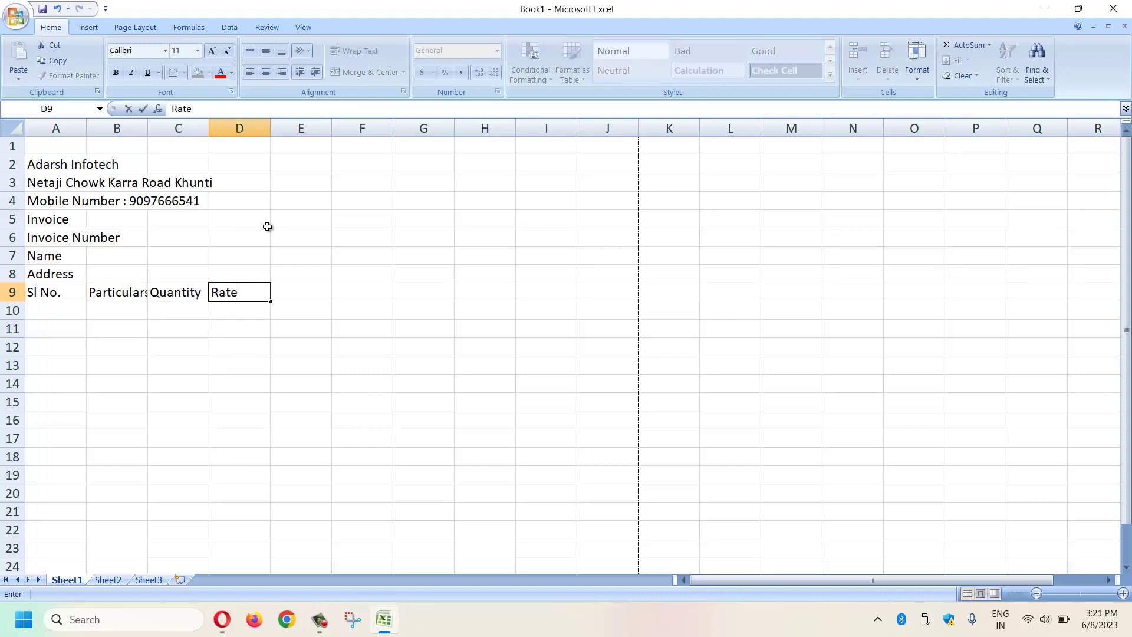
{"action": "type", "text": "Amount"}
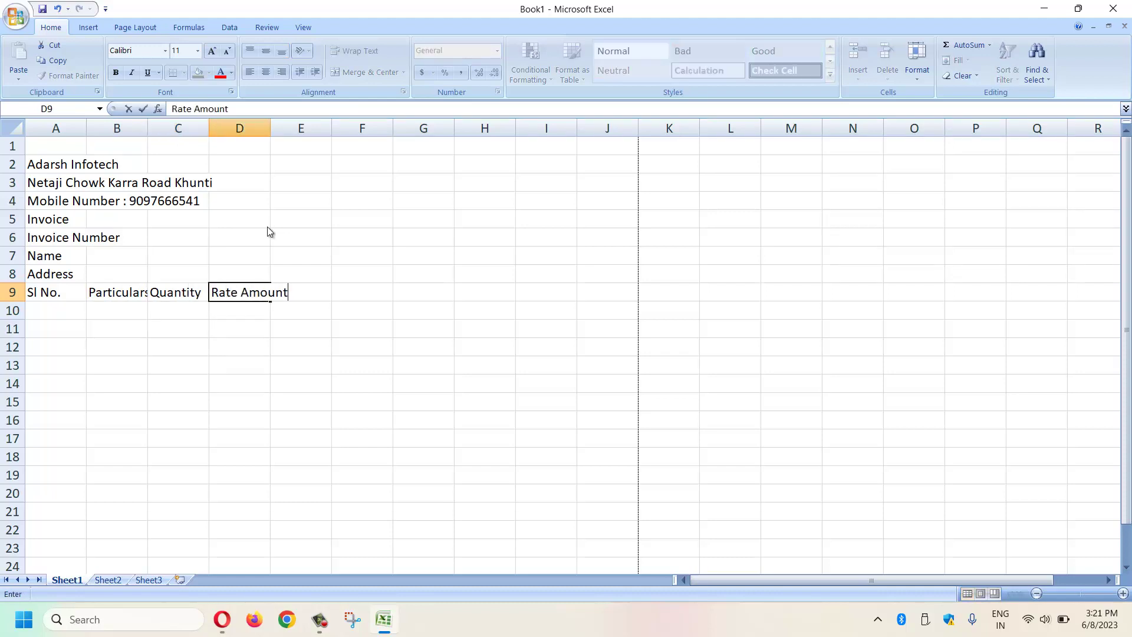
{"action": "key", "text": "BackSpace"}
{"action": "key", "text": "BackSpace"}
{"action": "key", "text": "BackSpace"}
{"action": "key", "text": "BackSpace"}
{"action": "key", "text": "BackSpace"}
{"action": "key", "text": "BackSpace"}
{"action": "key", "text": "Tab"}
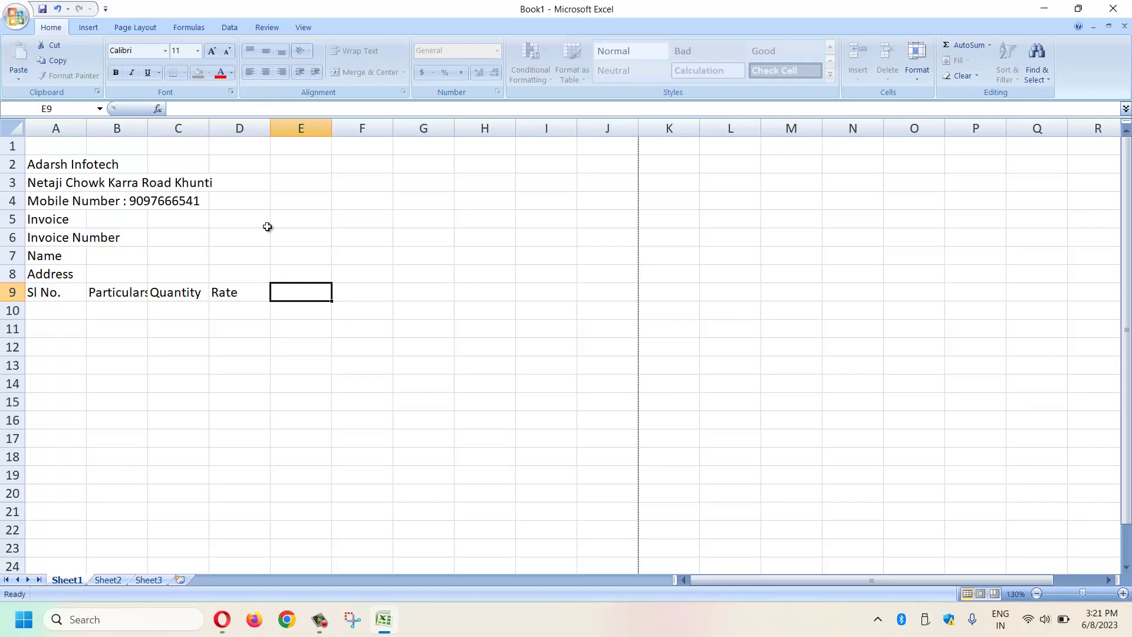
{"action": "type", "text": "Amount"}
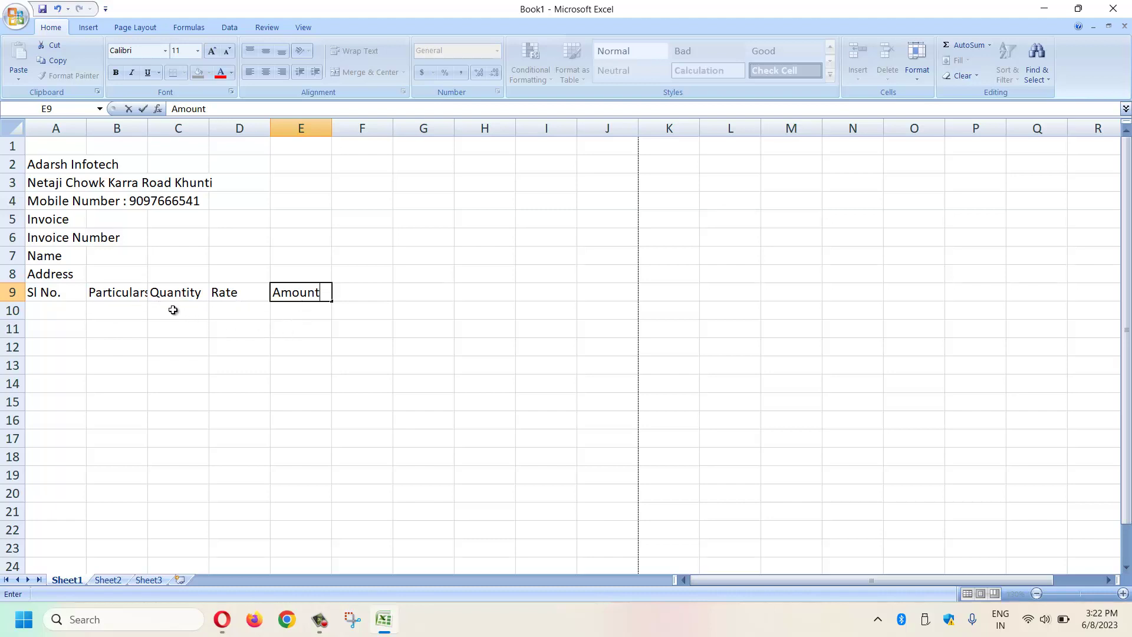
Enlarge the A9:E9 header text to 16 point.
{"action": "left_click_drag", "start_coordinate": [52, 293], "coordinate": [316, 294]}
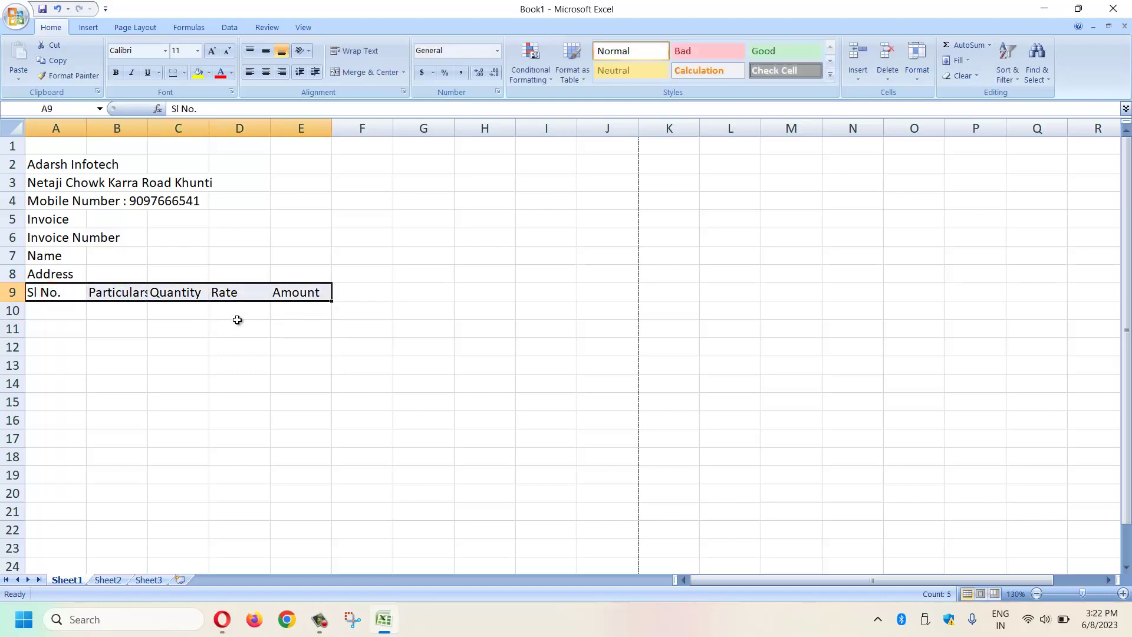
{"action": "left_click", "coordinate": [212, 52]}
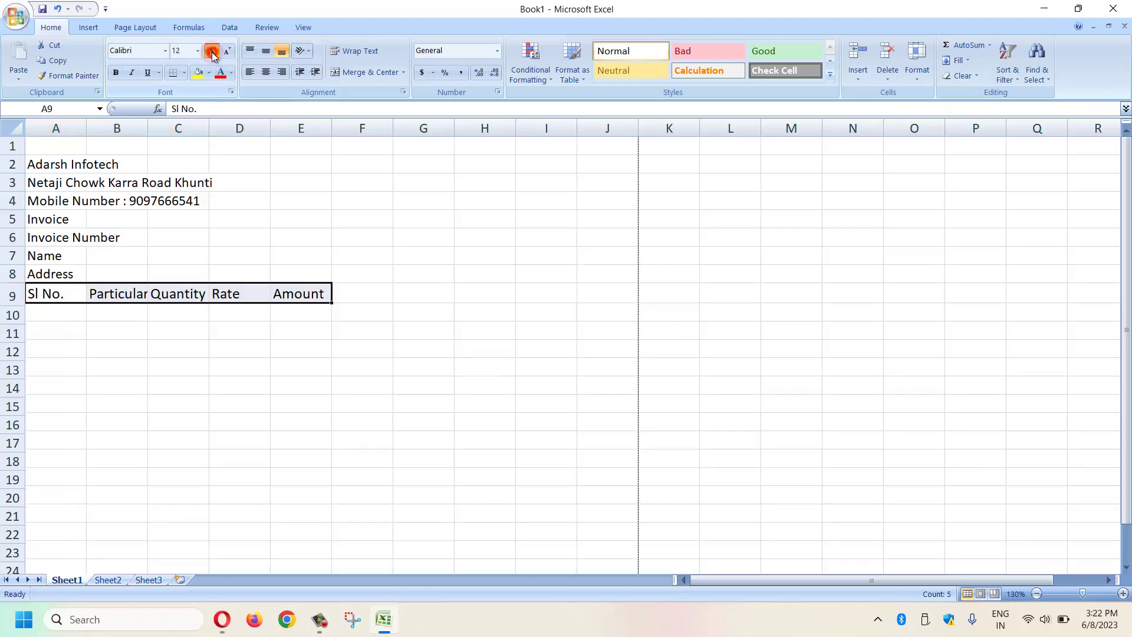
{"action": "left_click", "coordinate": [212, 52]}
{"action": "left_click", "coordinate": [212, 52]}
{"action": "left_click", "coordinate": [212, 52]}
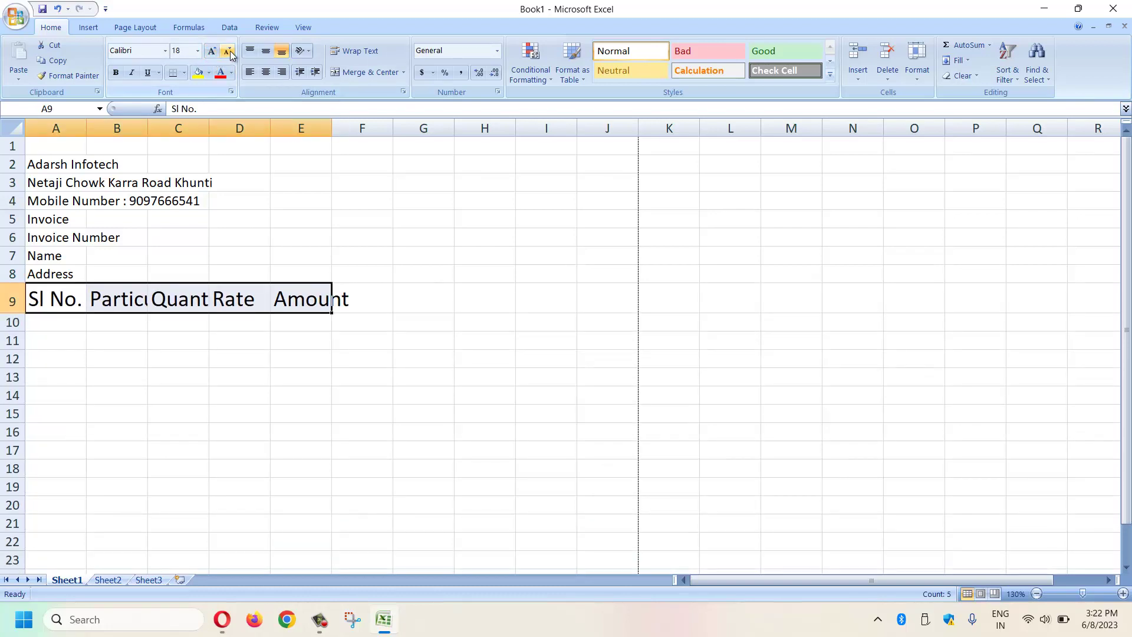
{"action": "left_click", "coordinate": [227, 51]}
{"action": "left_click", "coordinate": [223, 376]}
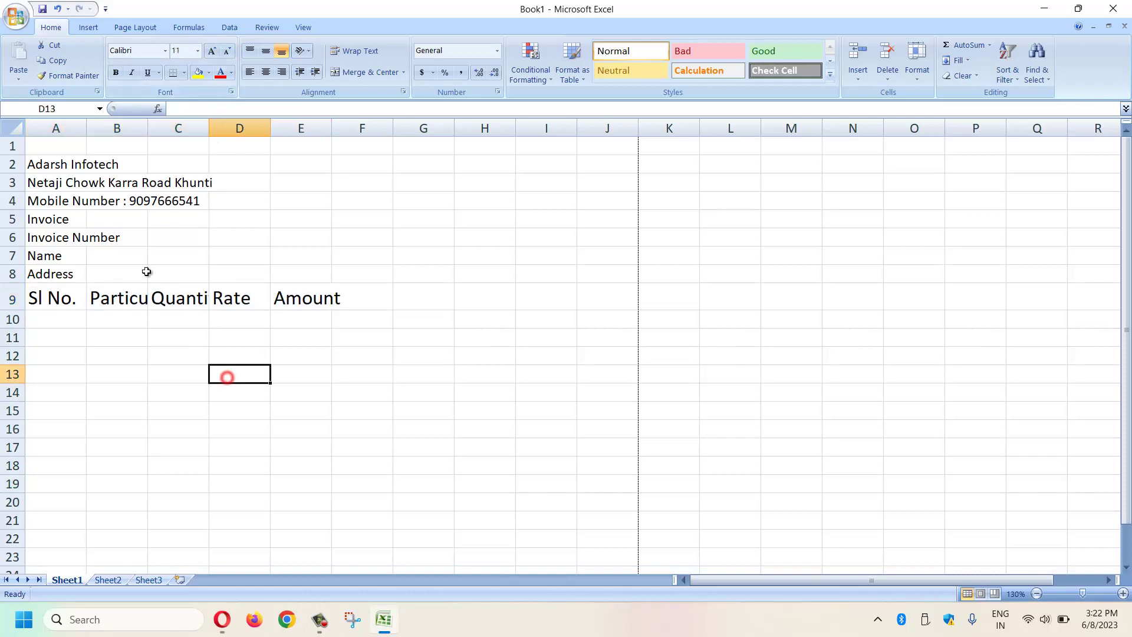
Widen columns B, C, D and E so the headers fit.
{"action": "left_click_drag", "start_coordinate": [147, 130], "coordinate": [243, 151]}
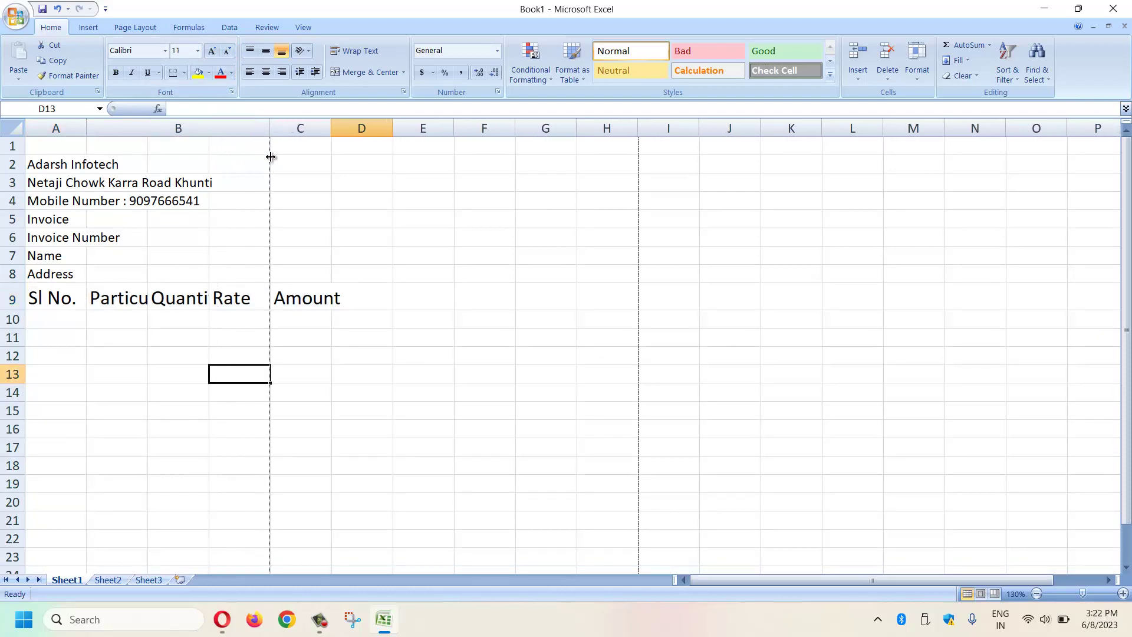
{"action": "left_click_drag", "start_coordinate": [243, 151], "coordinate": [271, 151]}
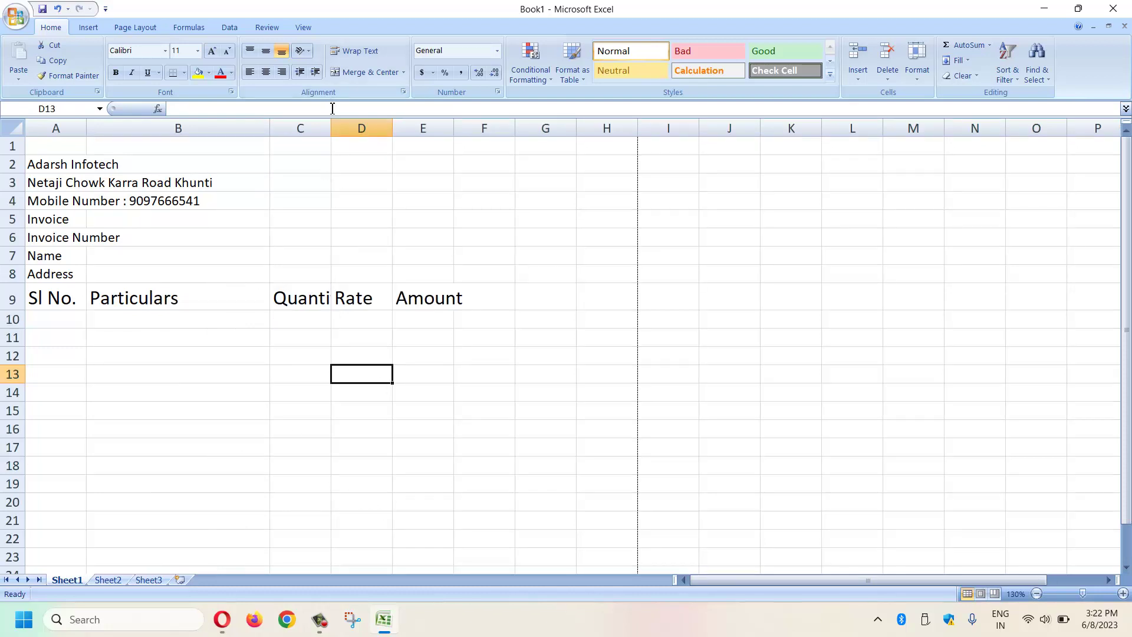
{"action": "left_click_drag", "start_coordinate": [331, 125], "coordinate": [364, 125]}
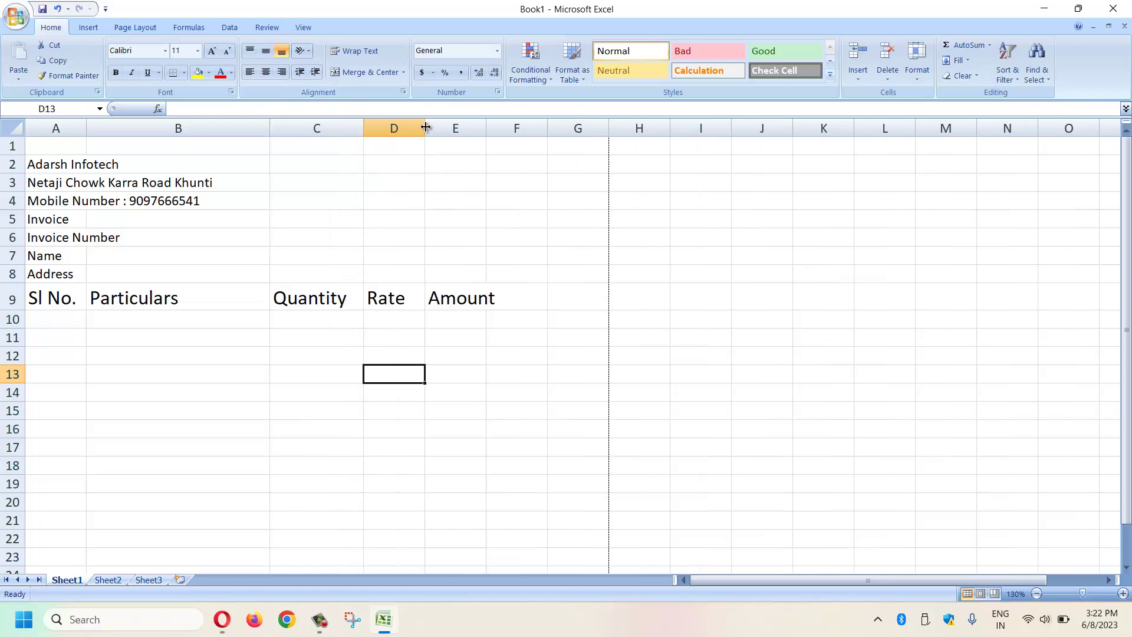
{"action": "left_click_drag", "start_coordinate": [485, 128], "coordinate": [508, 137]}
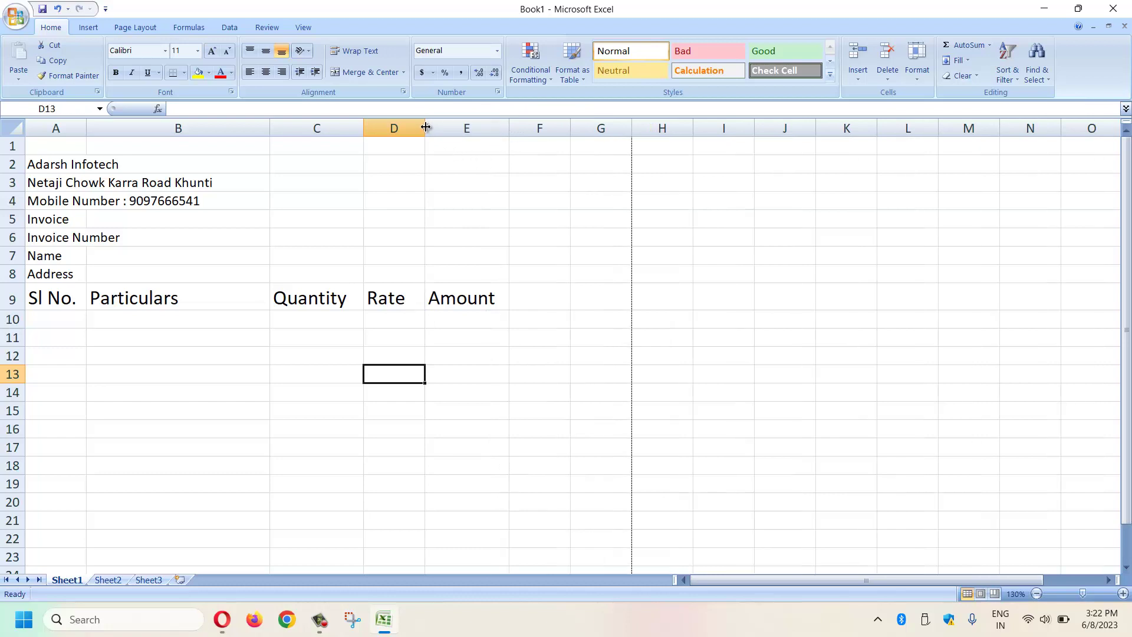
{"action": "left_click_drag", "start_coordinate": [427, 127], "coordinate": [430, 128]}
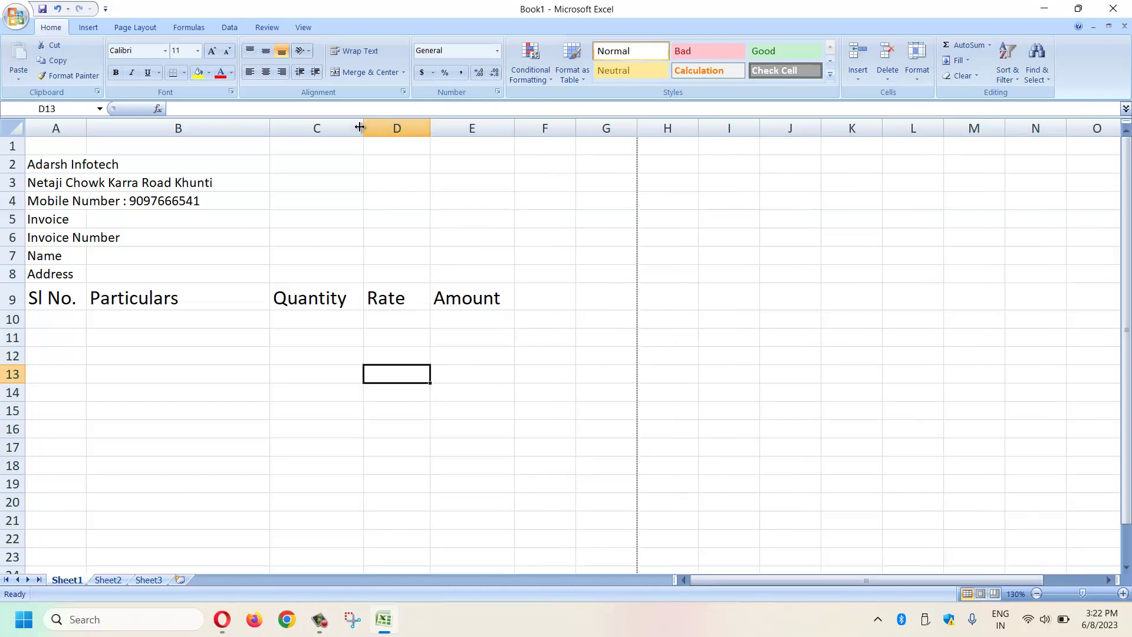
{"action": "left_click_drag", "start_coordinate": [360, 128], "coordinate": [365, 127]}
{"action": "left_click_drag", "start_coordinate": [269, 128], "coordinate": [291, 128]}
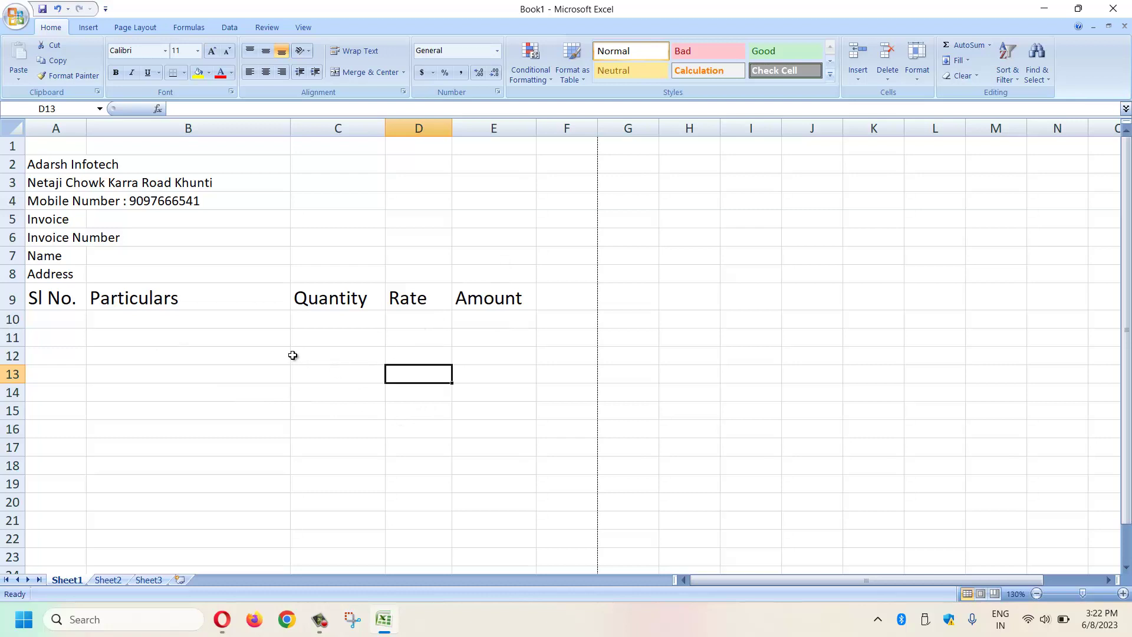
Make the A9:E9 headers bold and centred.
{"action": "left_click_drag", "start_coordinate": [45, 294], "coordinate": [461, 301]}
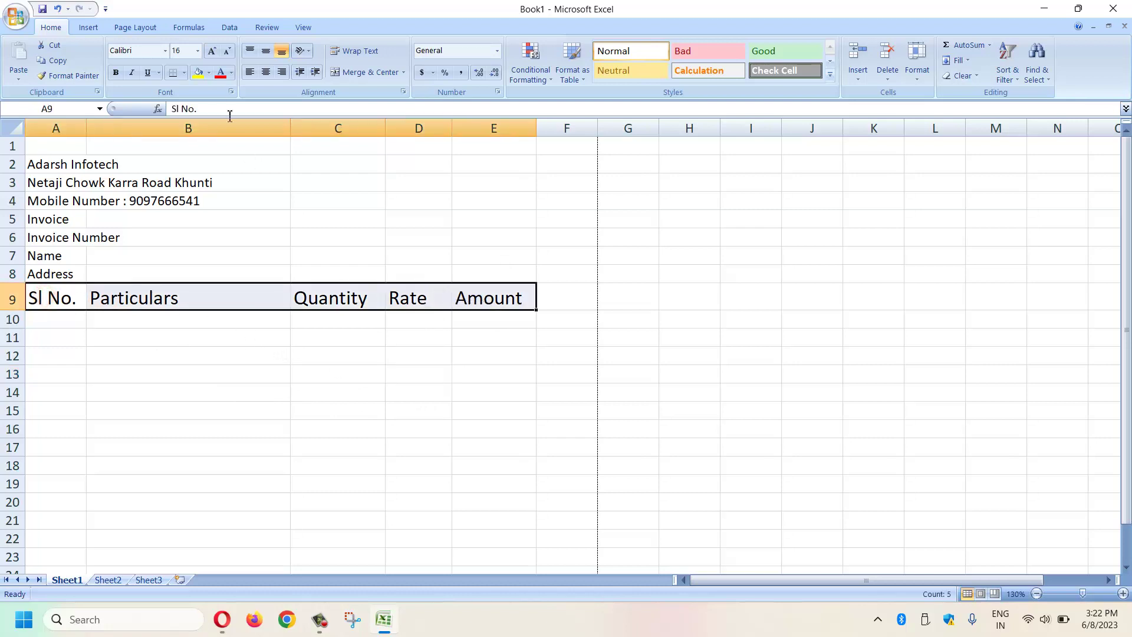
{"action": "left_click", "coordinate": [116, 73]}
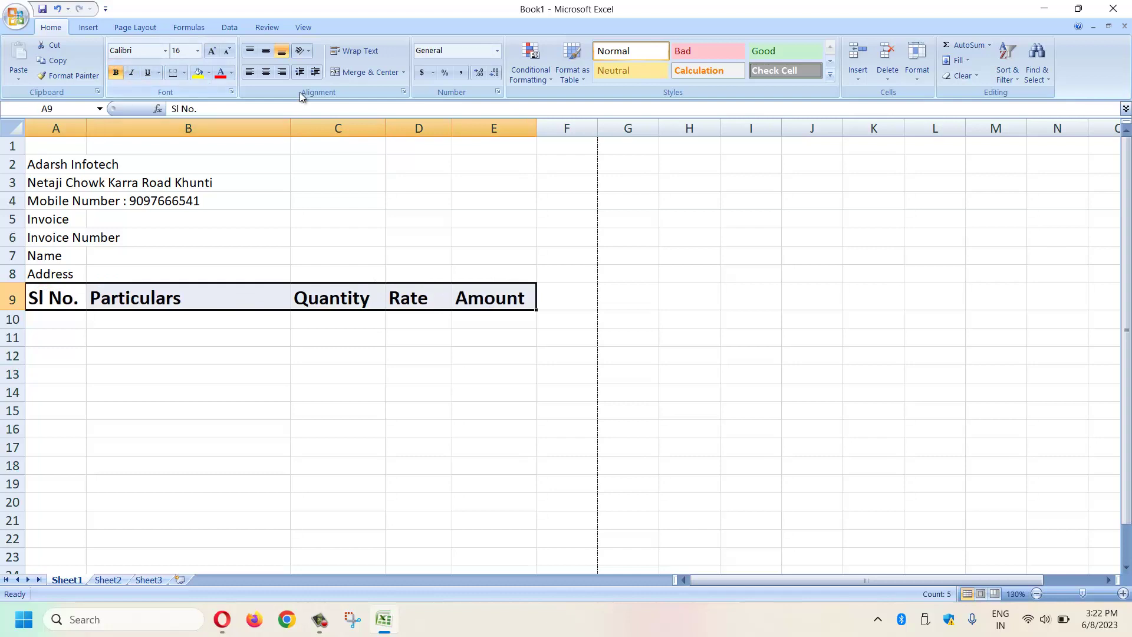
{"action": "left_click", "coordinate": [266, 72]}
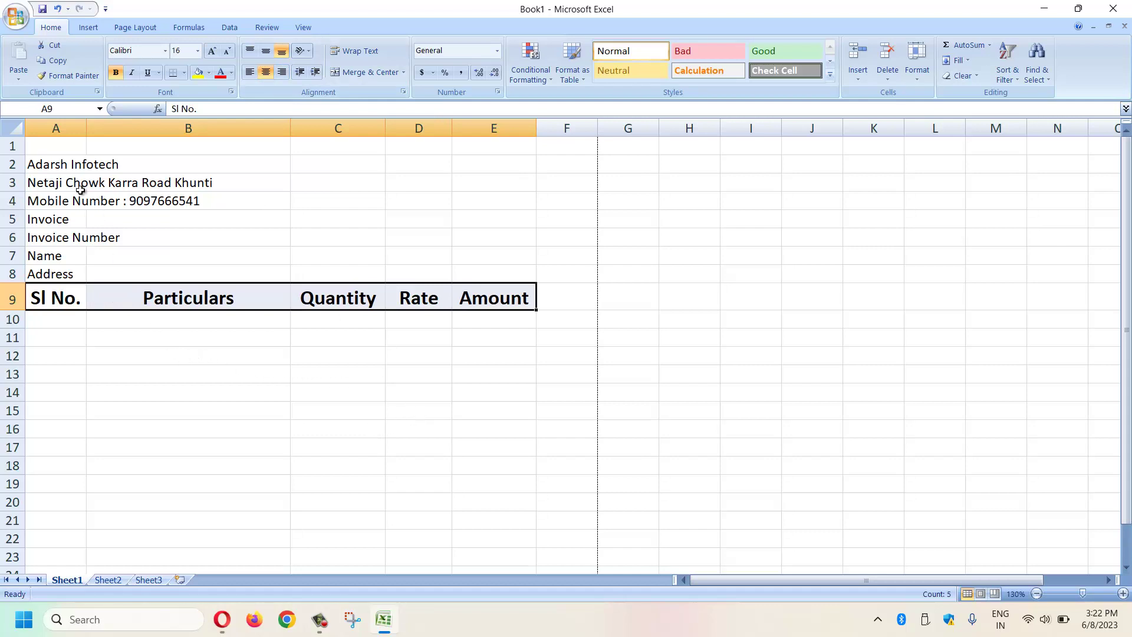
{"action": "left_click", "coordinate": [62, 164]}
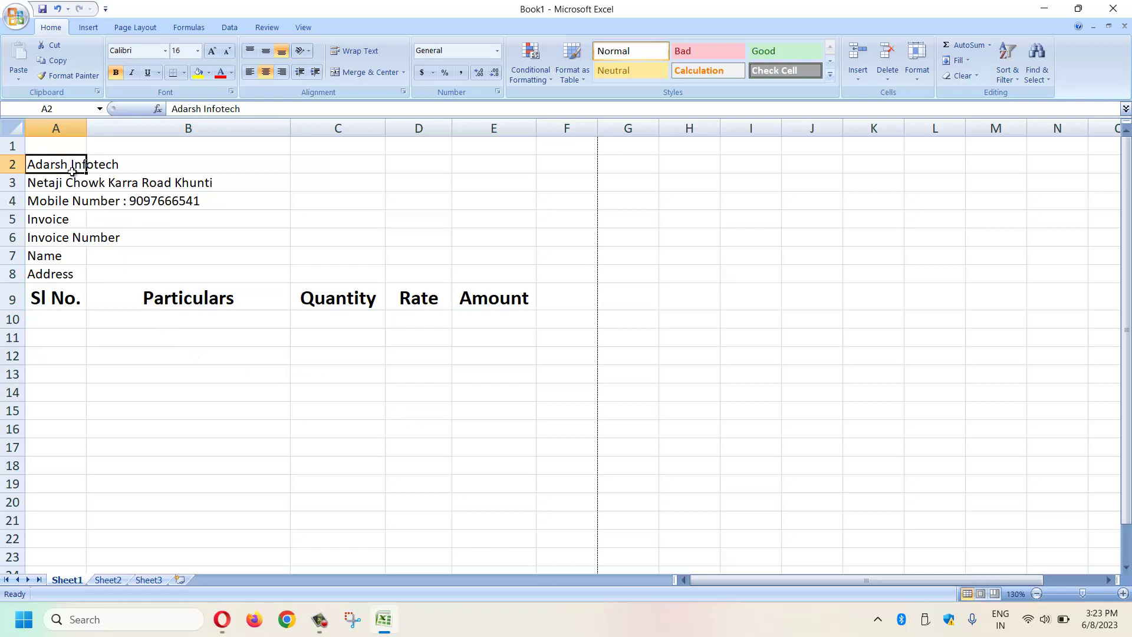
Merge each of rows 2–5 across columns A to E with Merge Across.
{"action": "left_click_drag", "start_coordinate": [72, 172], "coordinate": [118, 204]}
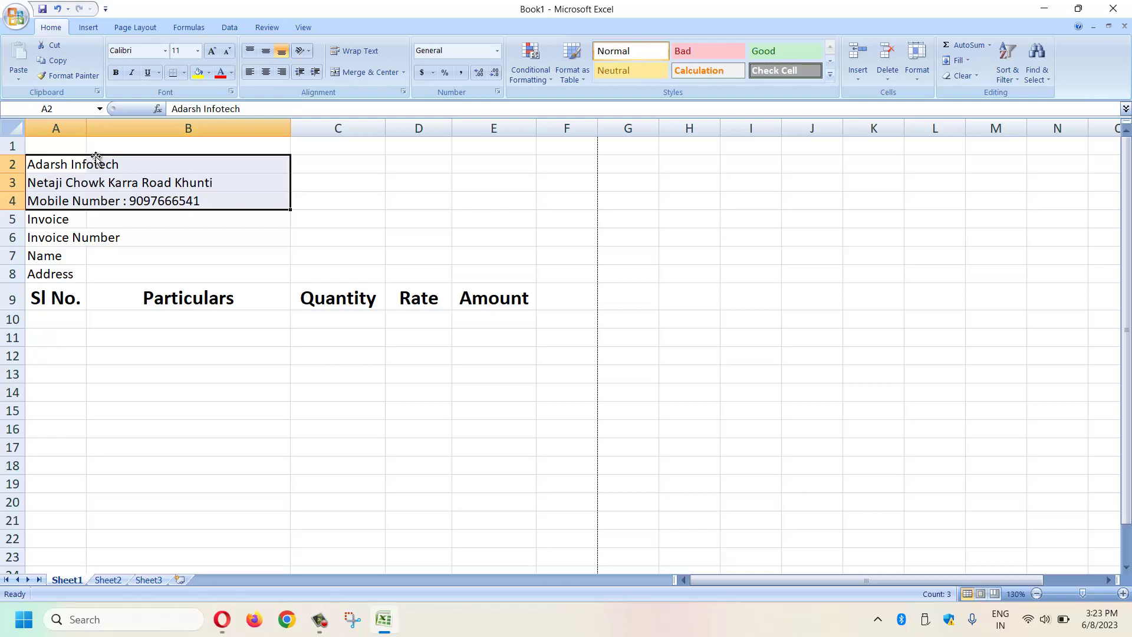
{"action": "mouse_move", "coordinate": [76, 164]}
{"action": "left_mouse_down"}
{"action": "mouse_move", "coordinate": [315, 235]}
{"action": "mouse_move", "coordinate": [497, 248]}
{"action": "mouse_move", "coordinate": [502, 225]}
{"action": "left_mouse_up"}
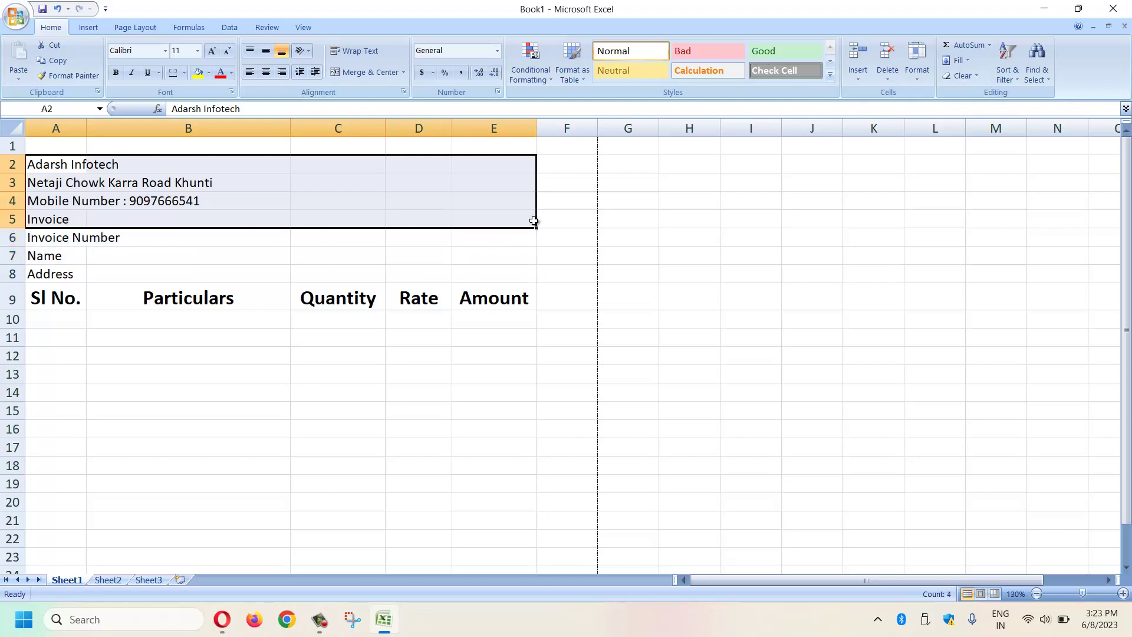
{"action": "left_click", "coordinate": [403, 72]}
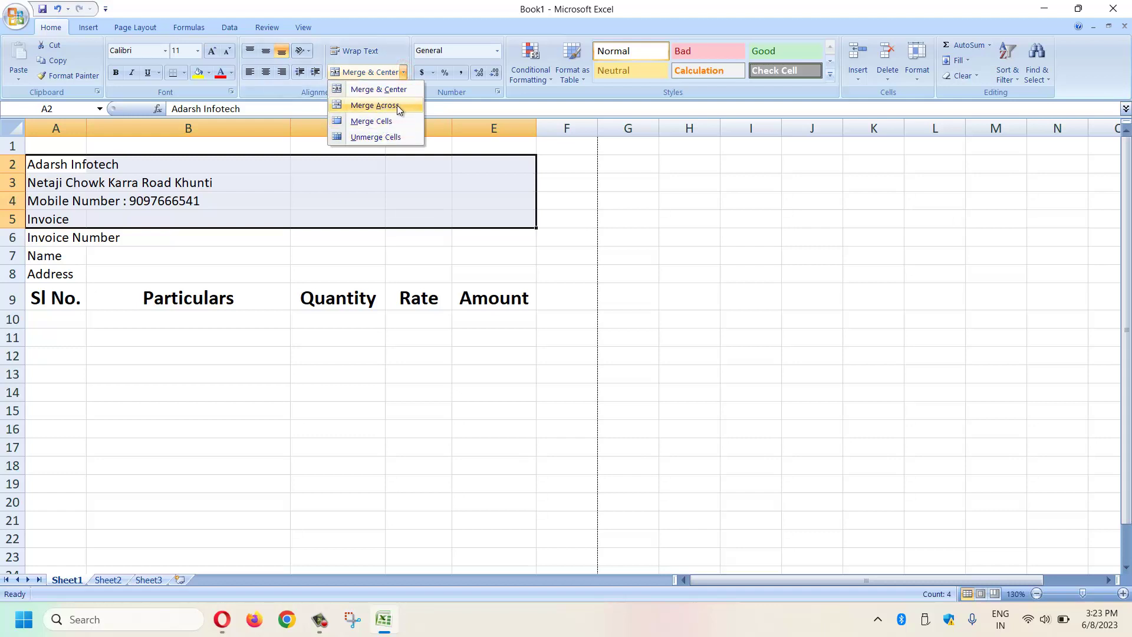
{"action": "left_click", "coordinate": [397, 105]}
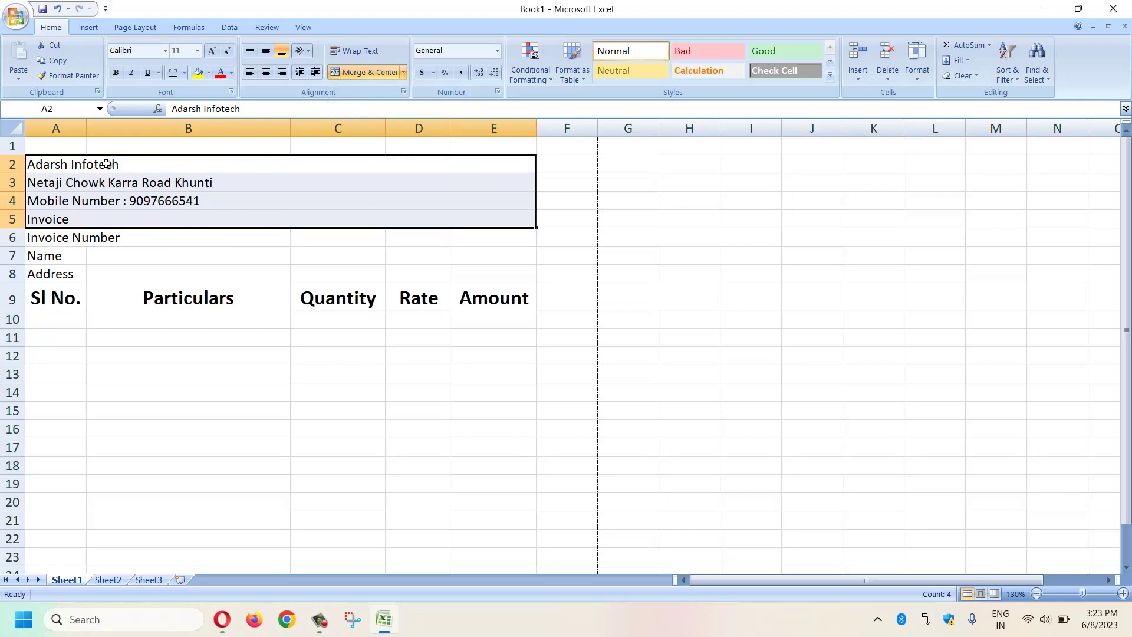
Enlarge the company details text in rows 2–5 to 16 point.
{"action": "left_click", "coordinate": [214, 52]}
{"action": "left_click", "coordinate": [214, 52]}
{"action": "left_click", "coordinate": [214, 52]}
{"action": "left_click", "coordinate": [213, 51]}
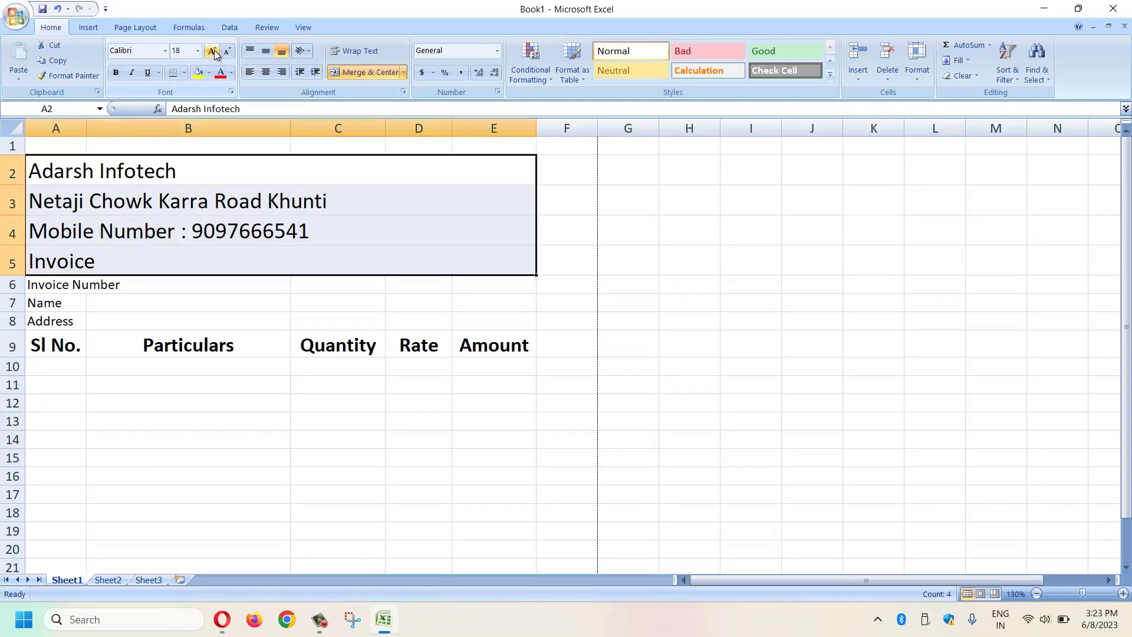
{"action": "left_click", "coordinate": [229, 52]}
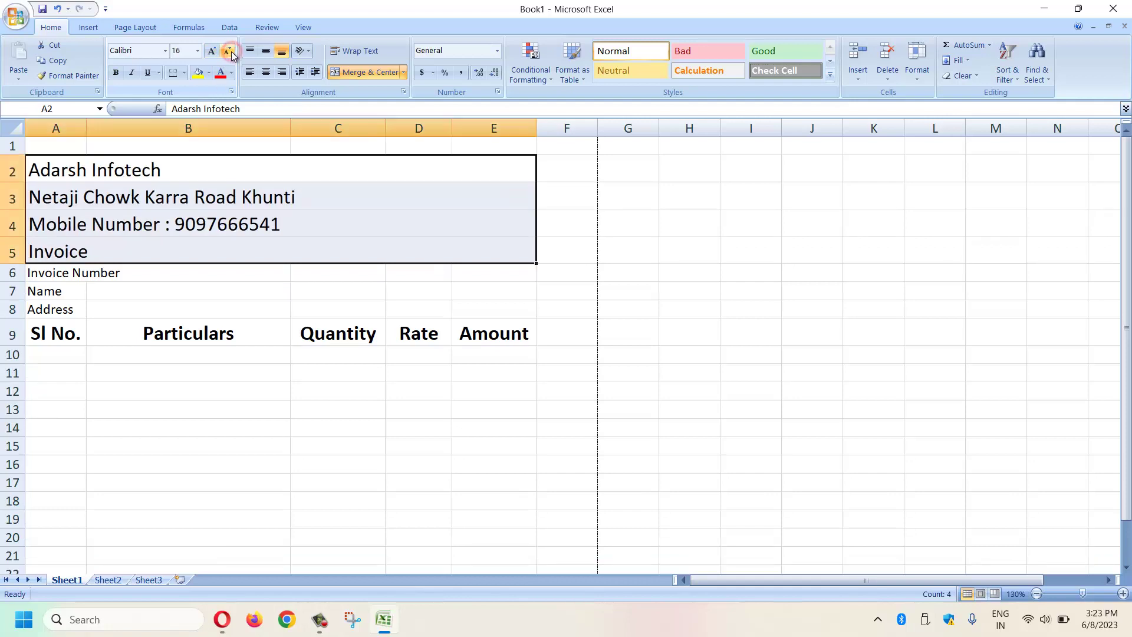
{"action": "left_click", "coordinate": [254, 289]}
{"action": "left_click", "coordinate": [118, 170]}
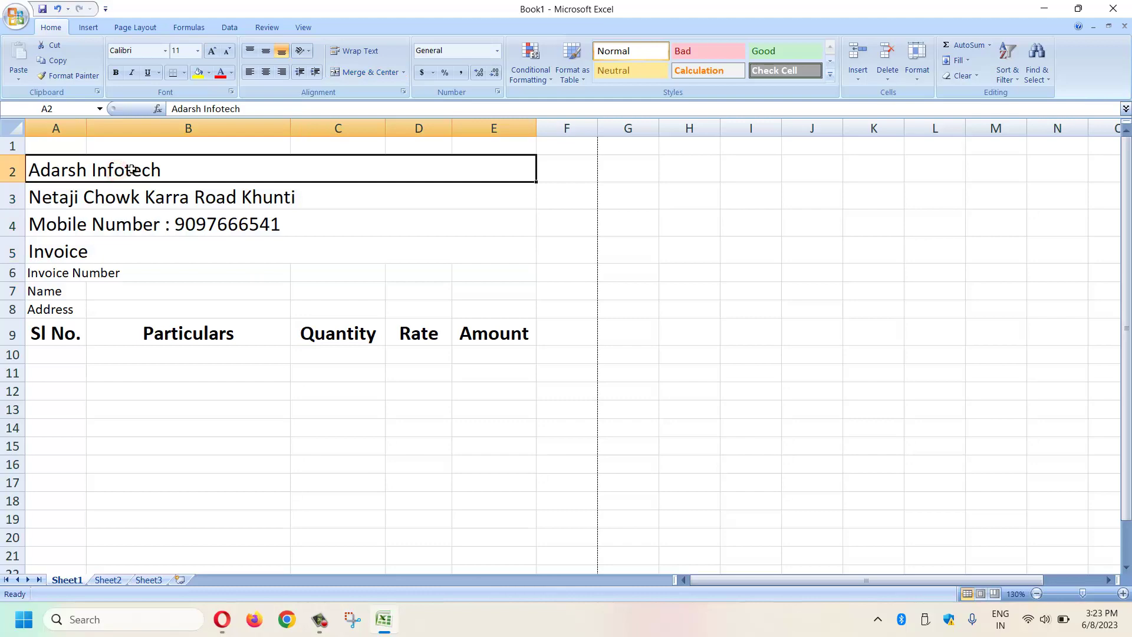
Make the company name bold 20-point Times New Roman, centred across the row.
{"action": "left_click", "coordinate": [165, 51]}
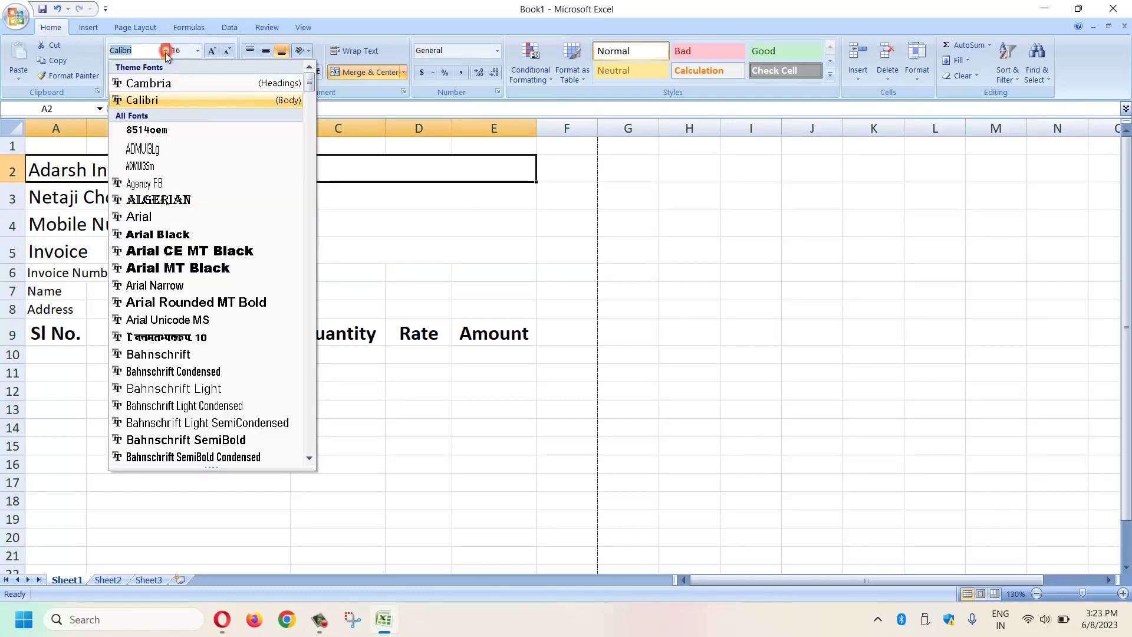
{"action": "left_click", "coordinate": [180, 251]}
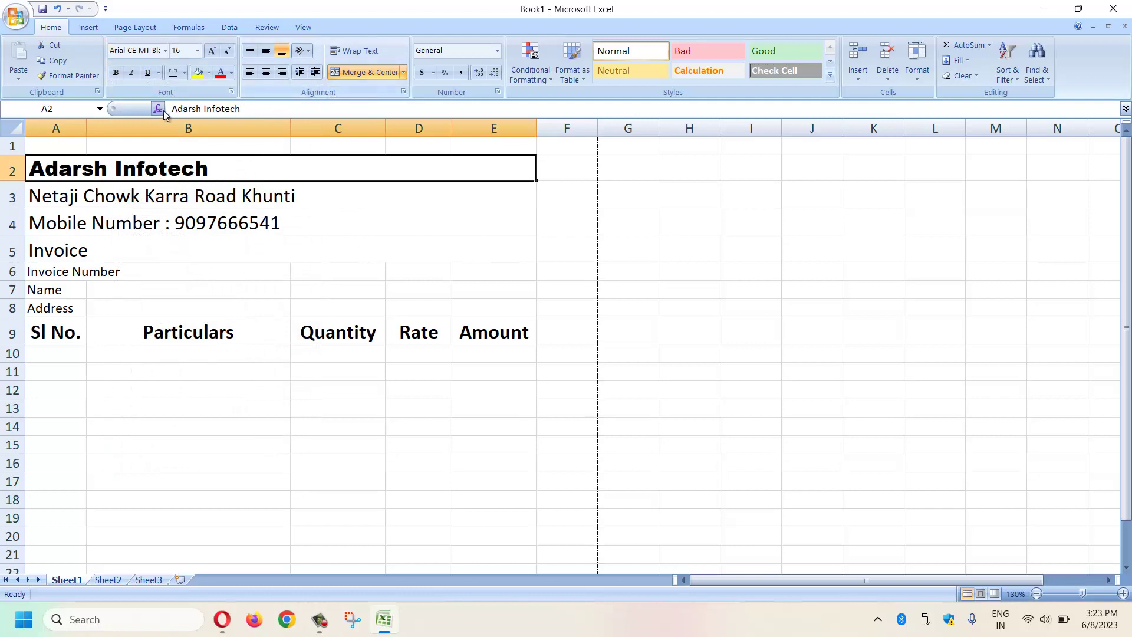
{"action": "left_click", "coordinate": [166, 51]}
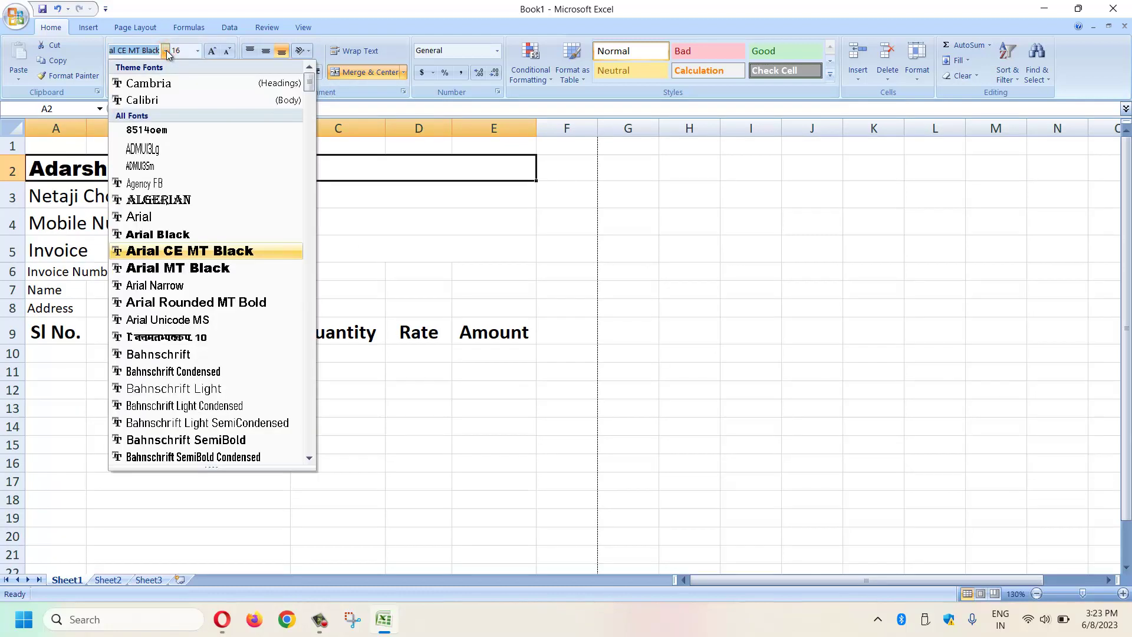
{"action": "type", "text": "Times New Ro"}
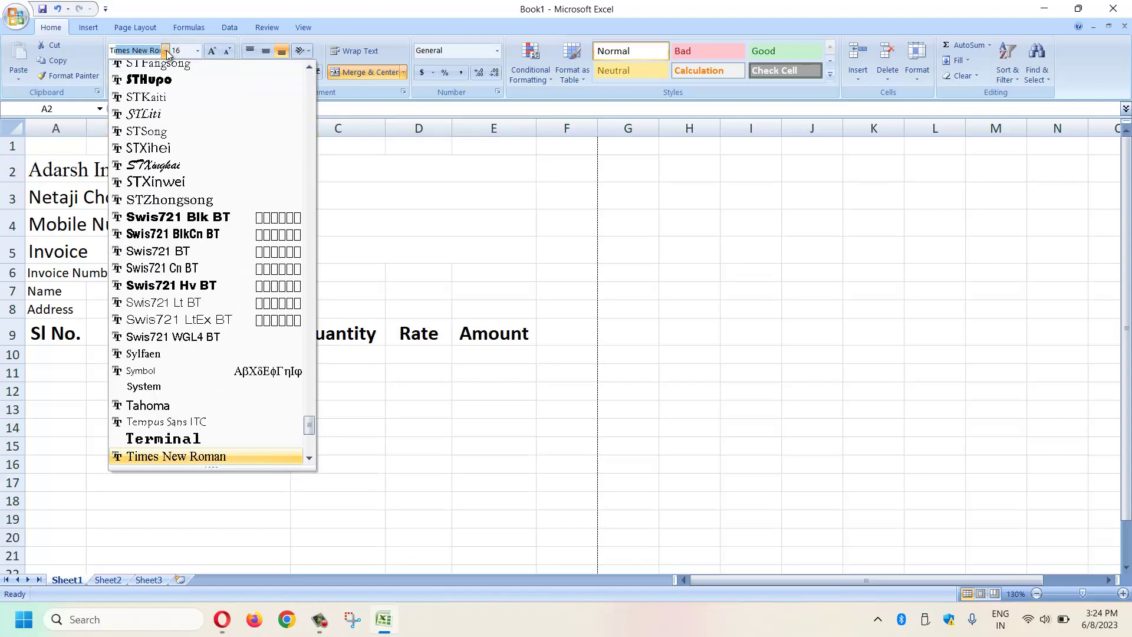
{"action": "key", "text": "Return"}
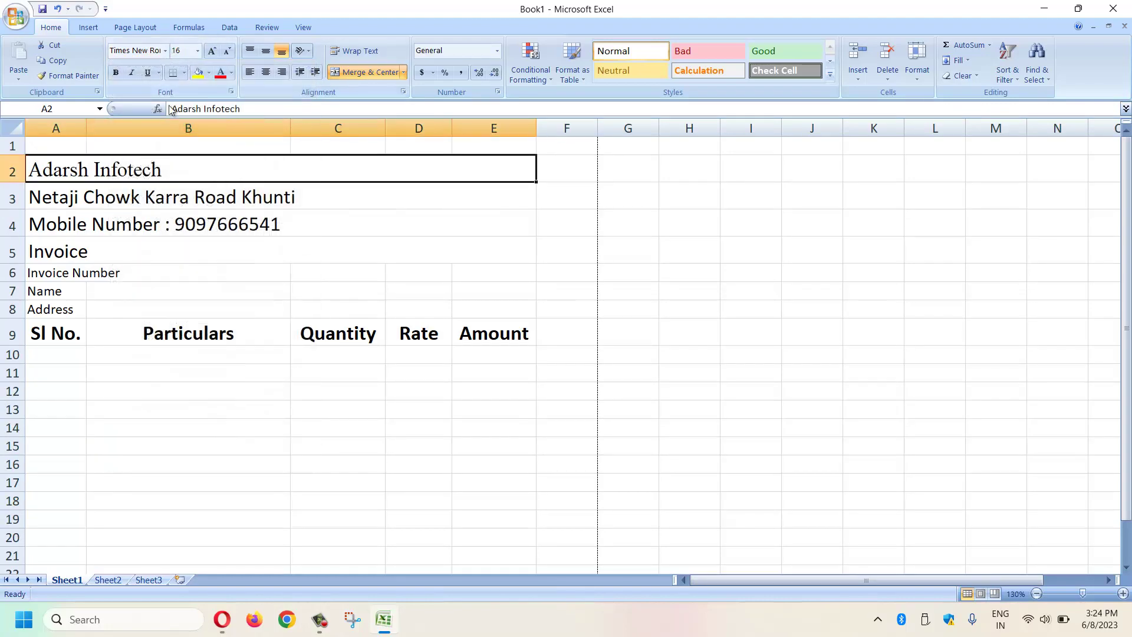
{"action": "left_click", "coordinate": [116, 72]}
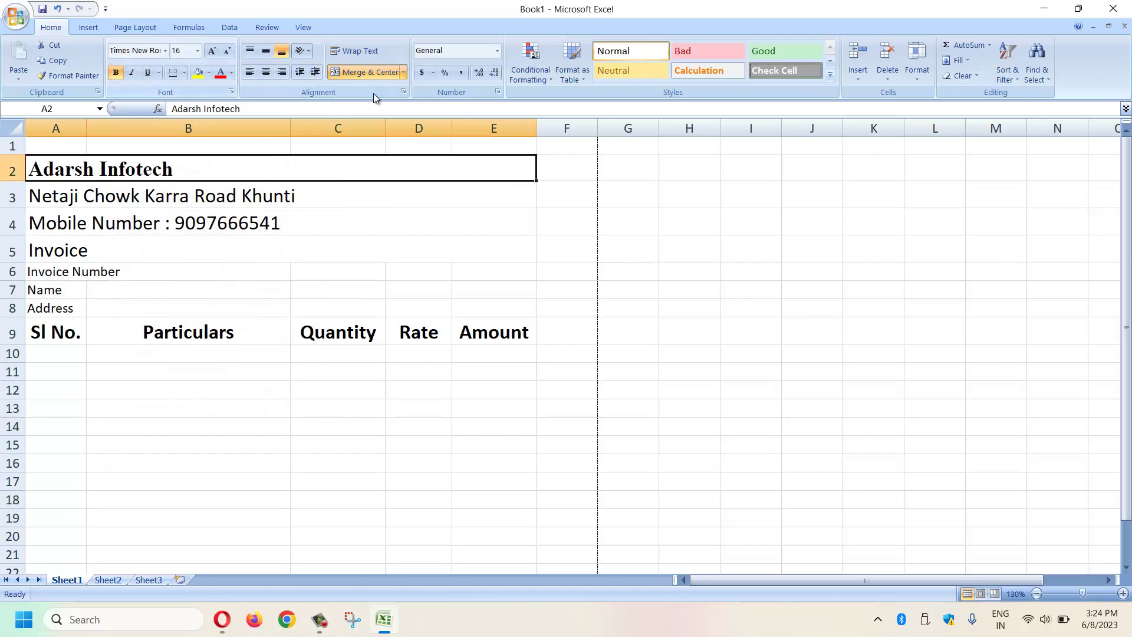
{"action": "left_click", "coordinate": [211, 51]}
{"action": "left_click", "coordinate": [211, 51]}
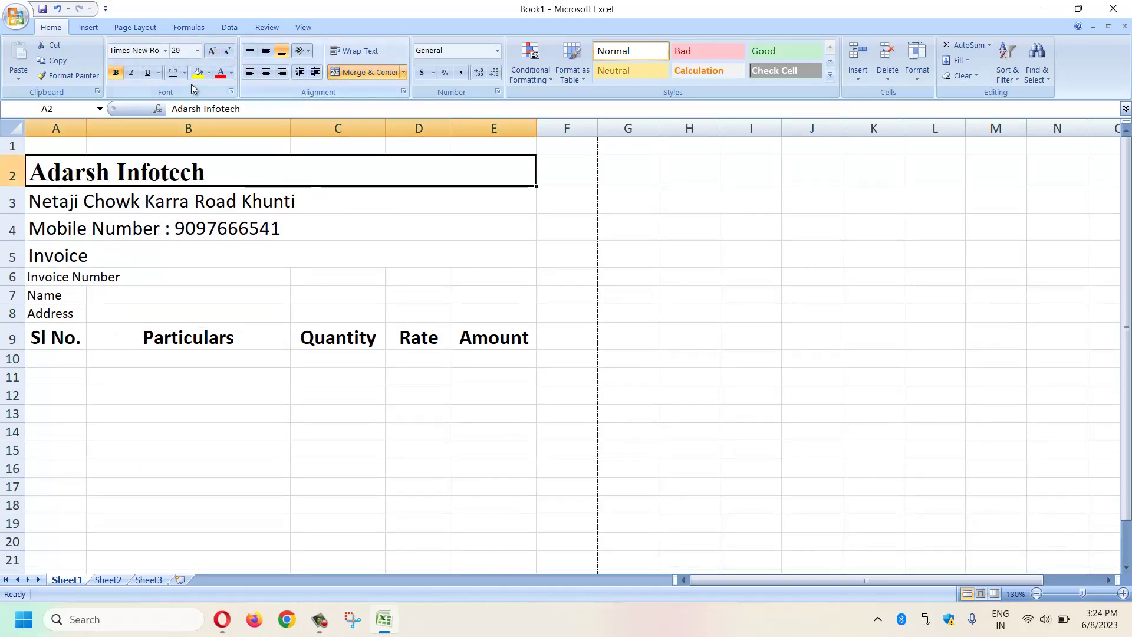
{"action": "left_click", "coordinate": [268, 73]}
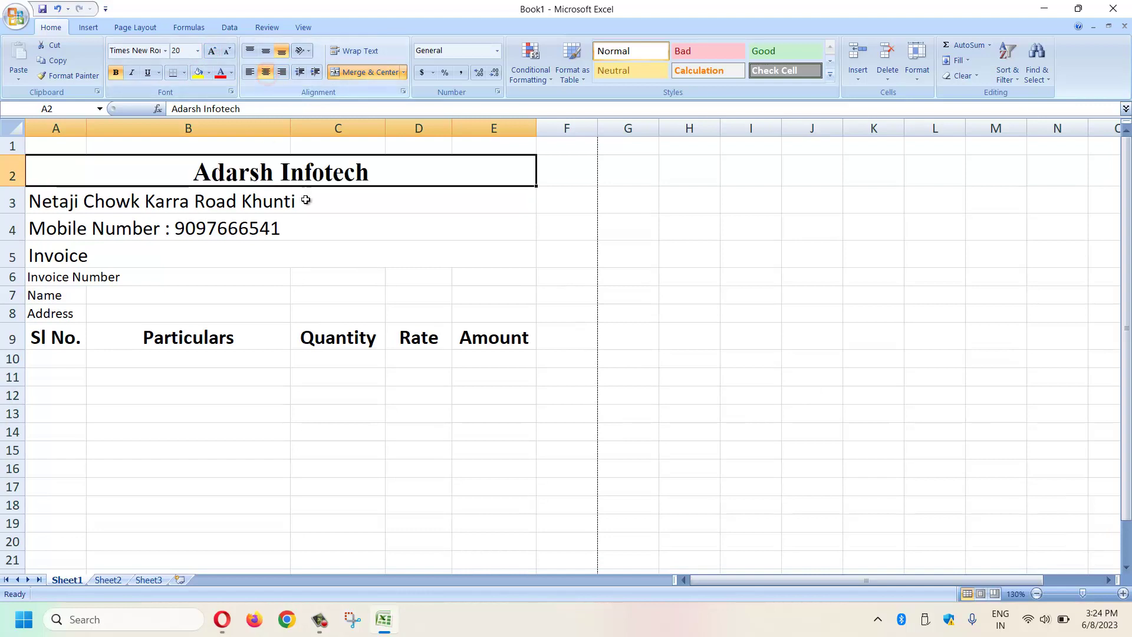
Bold and centre the address line, and centre the mobile number line without bold.
{"action": "left_click", "coordinate": [134, 208]}
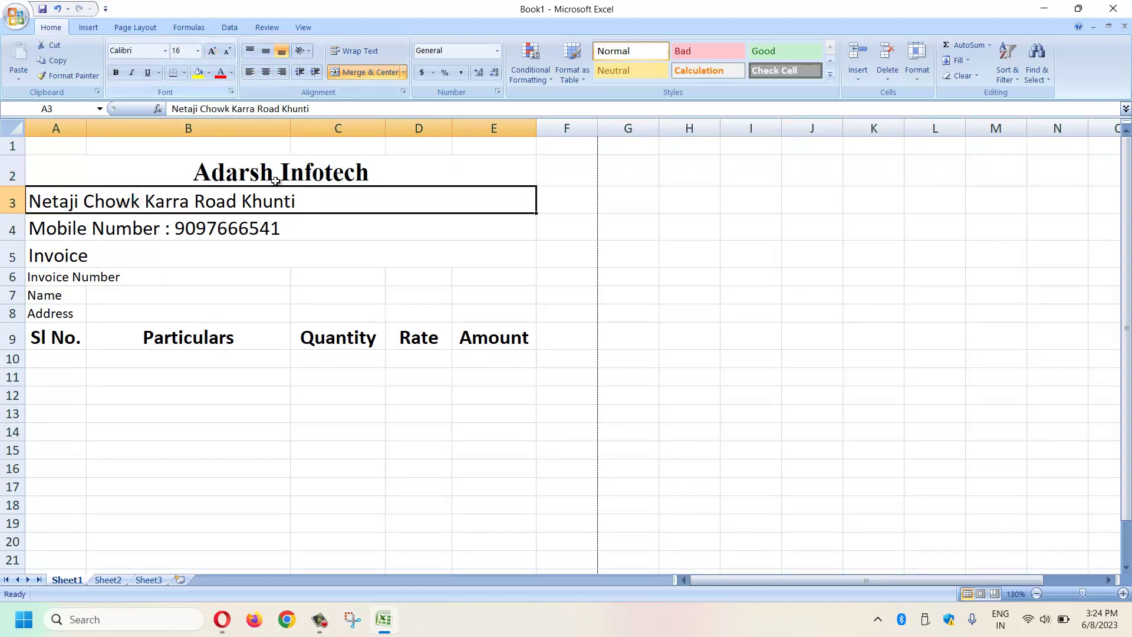
{"action": "left_click", "coordinate": [116, 72]}
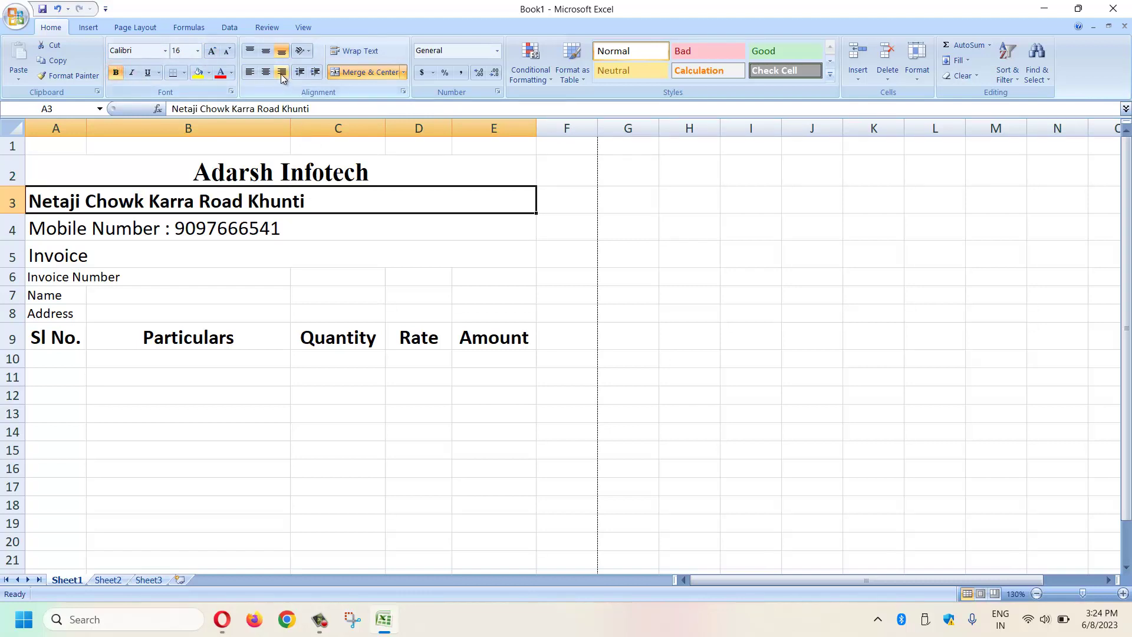
{"action": "left_click", "coordinate": [266, 72]}
{"action": "left_click", "coordinate": [196, 233]}
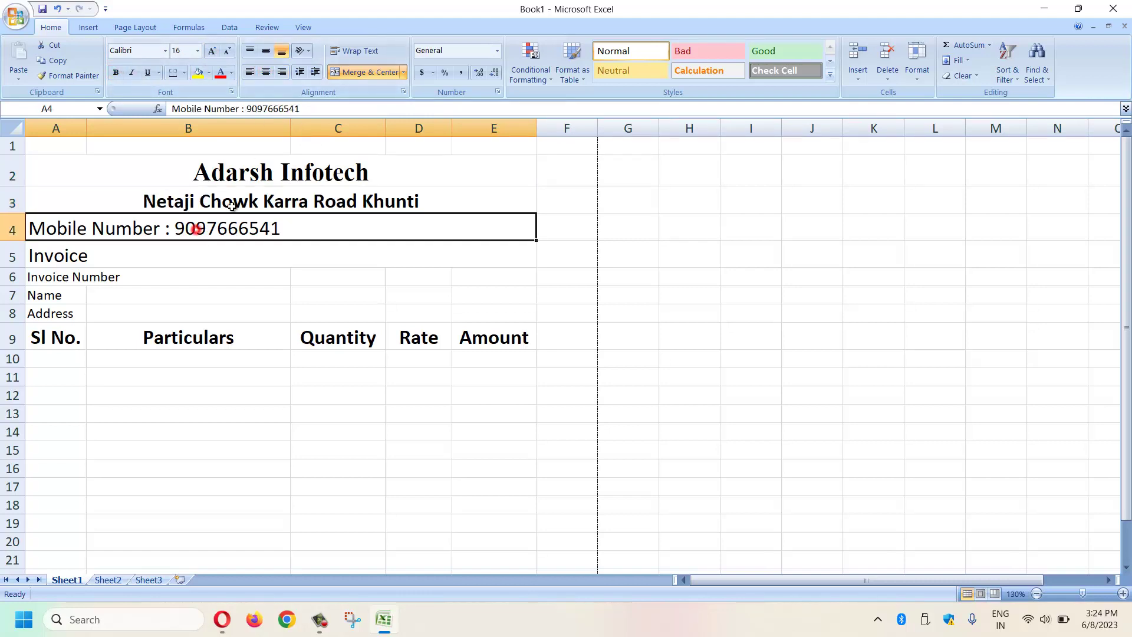
{"action": "left_click", "coordinate": [118, 73]}
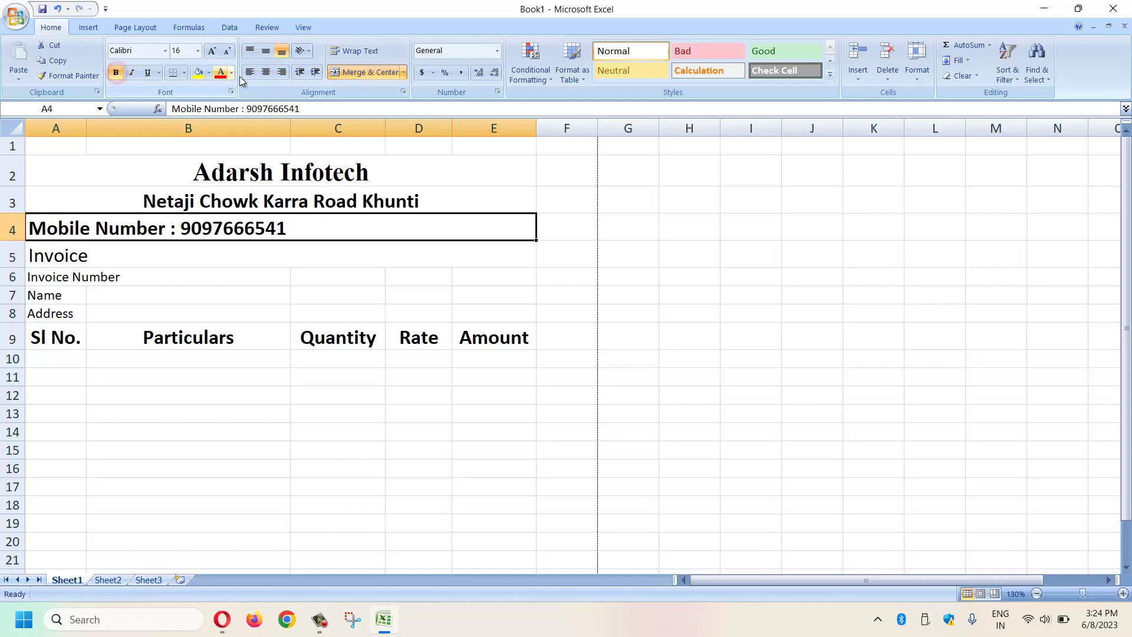
{"action": "left_click", "coordinate": [265, 72]}
{"action": "key", "text": "ctrl+b"}
{"action": "left_click", "coordinate": [111, 256]}
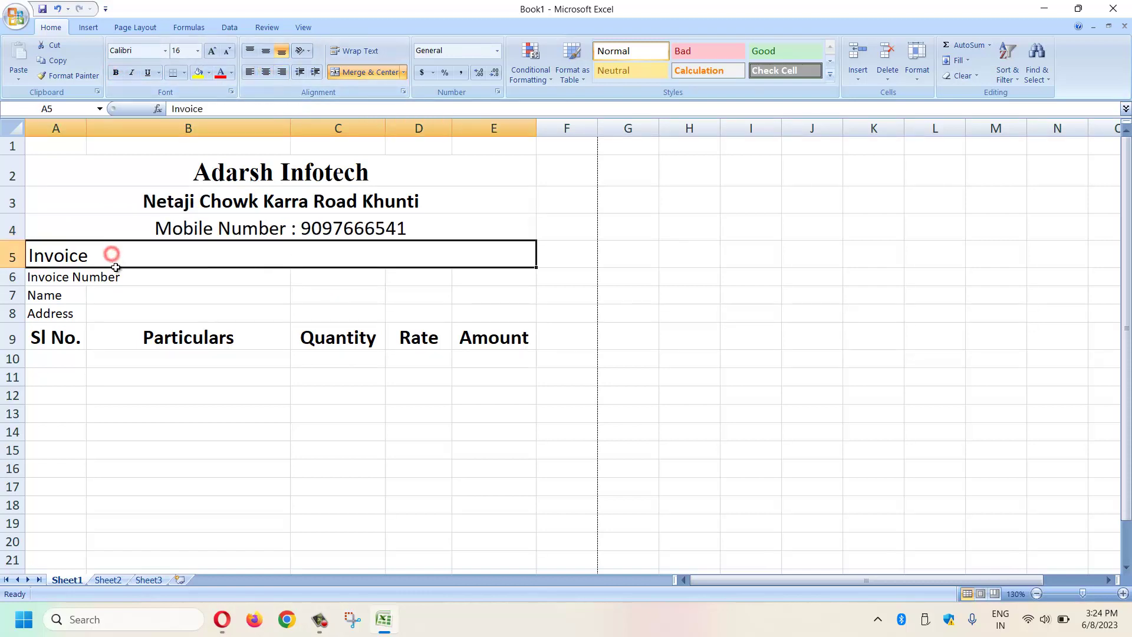
Make 'Invoice' a bold, centred 18-point Arial MT Black title.
{"action": "left_click", "coordinate": [116, 72]}
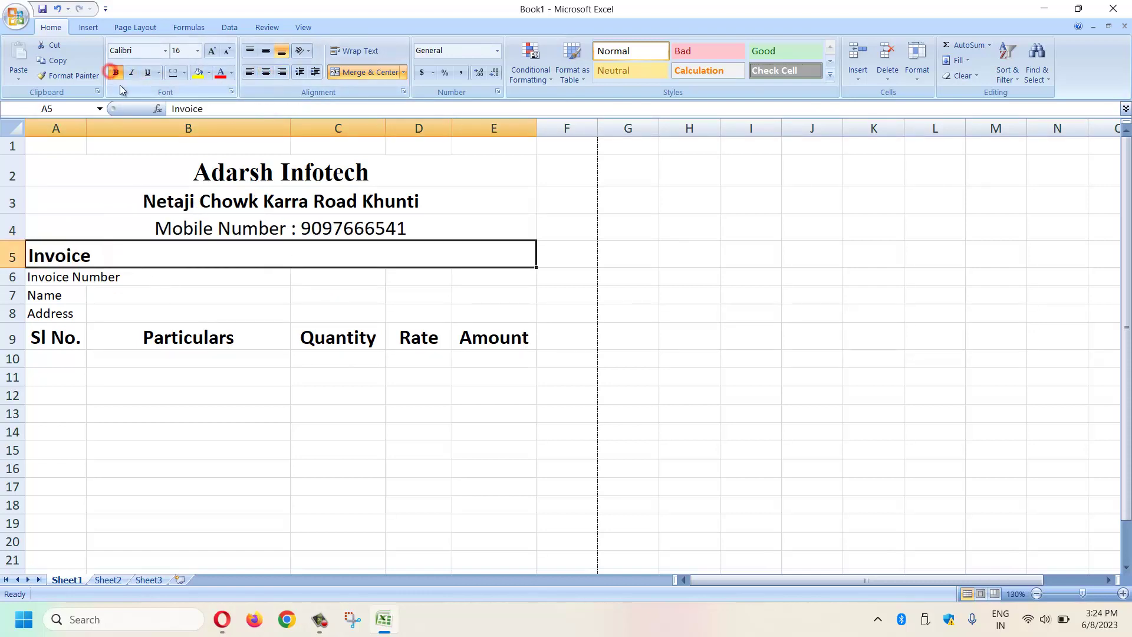
{"action": "left_click", "coordinate": [211, 51]}
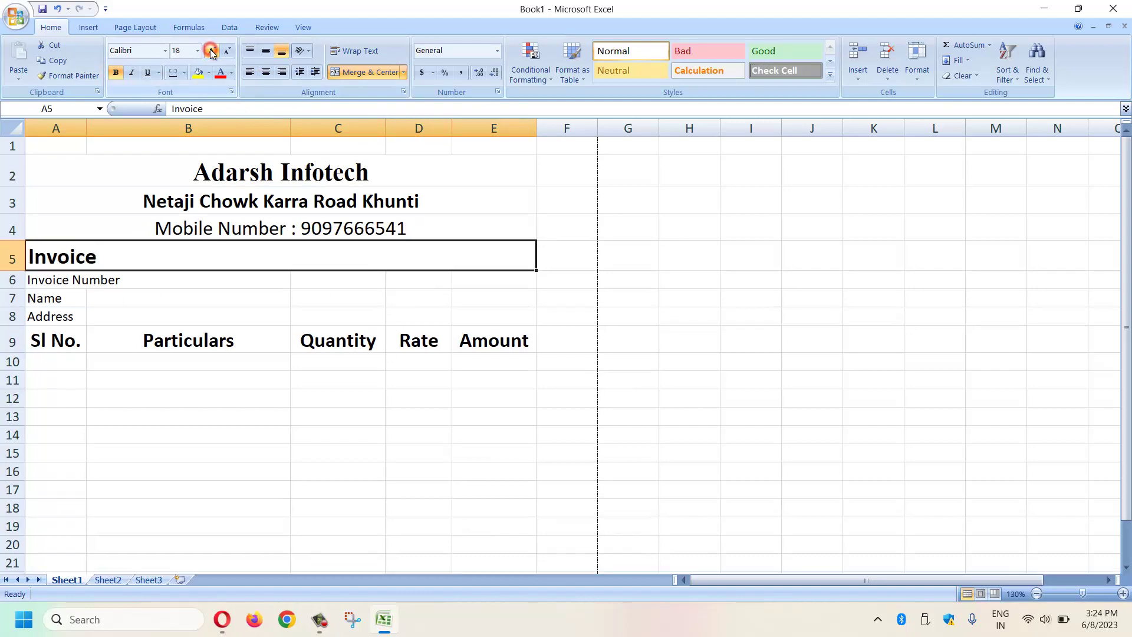
{"action": "left_click", "coordinate": [164, 50]}
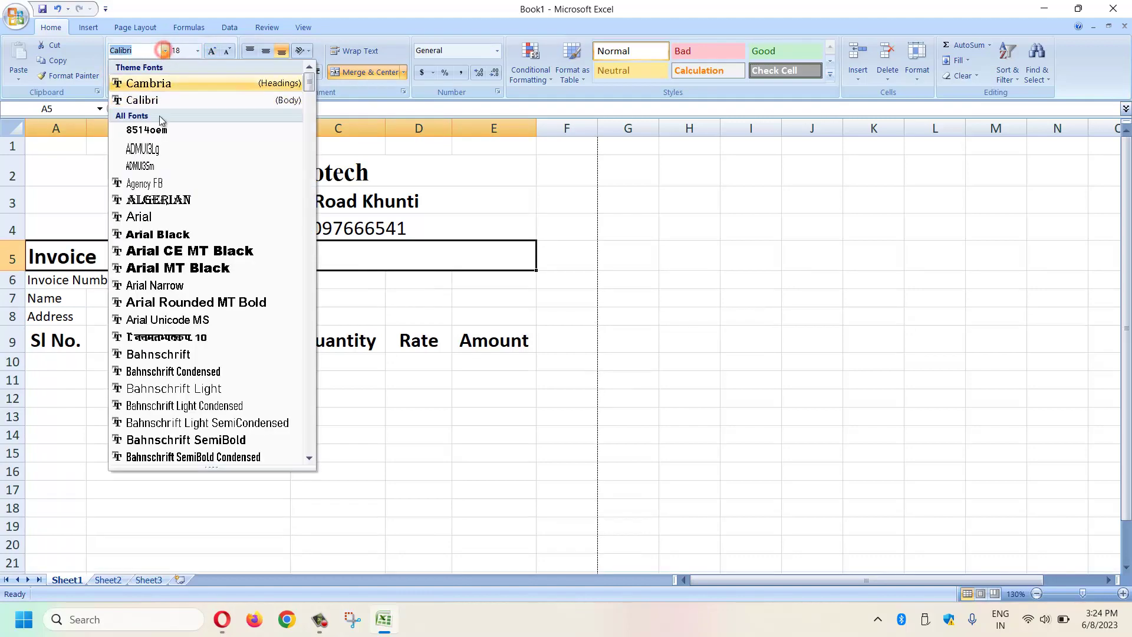
{"action": "left_click", "coordinate": [174, 269]}
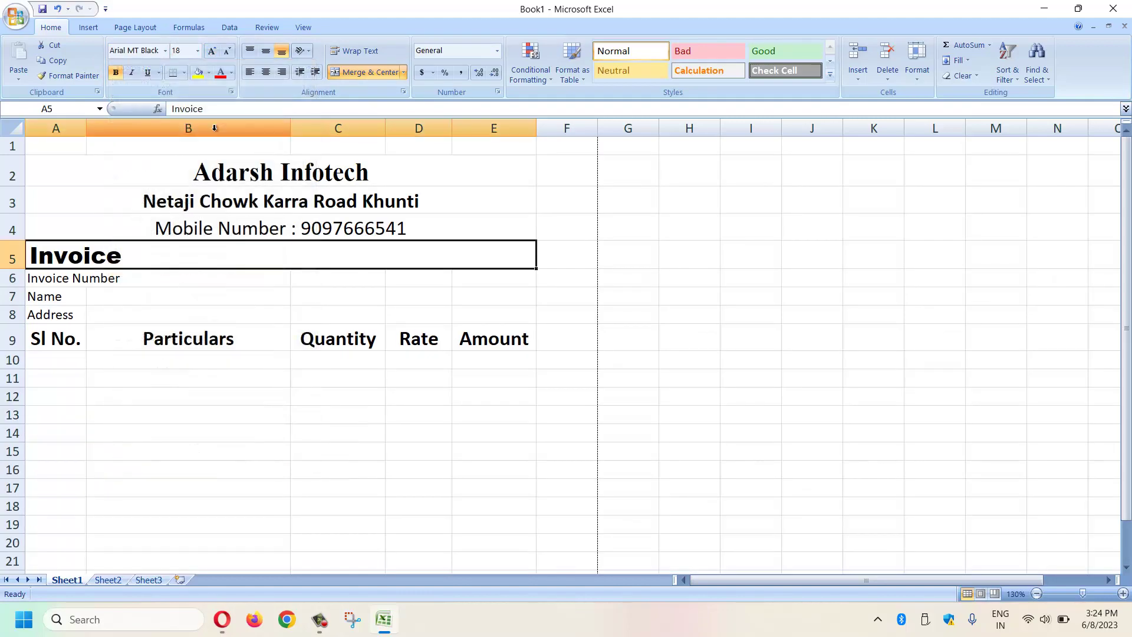
{"action": "left_click", "coordinate": [267, 73]}
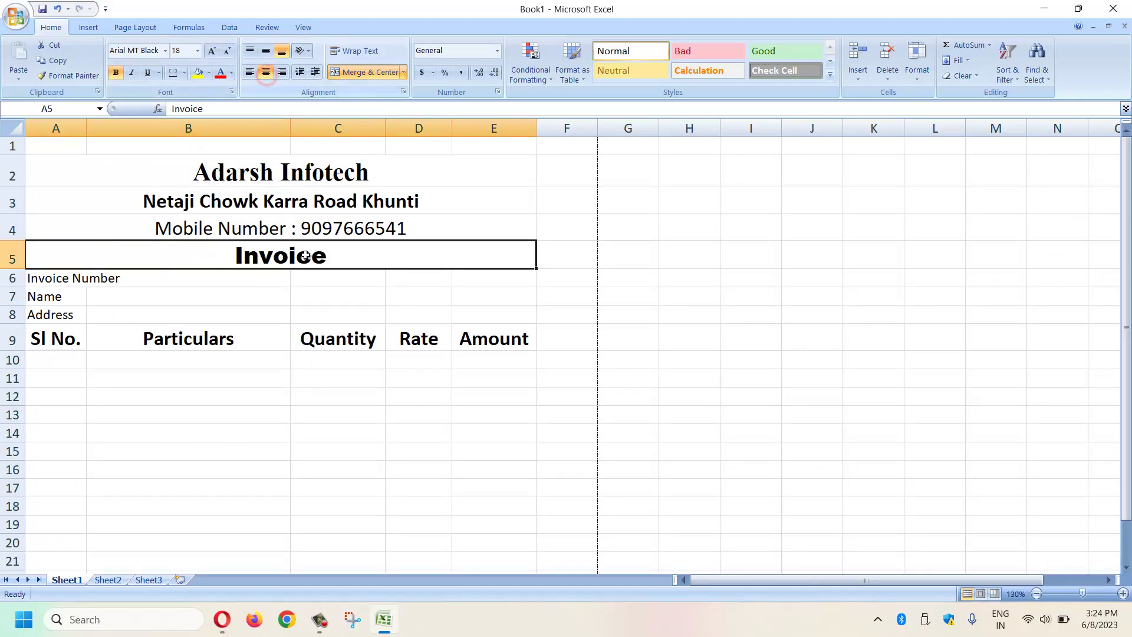
{"action": "left_click", "coordinate": [73, 277]}
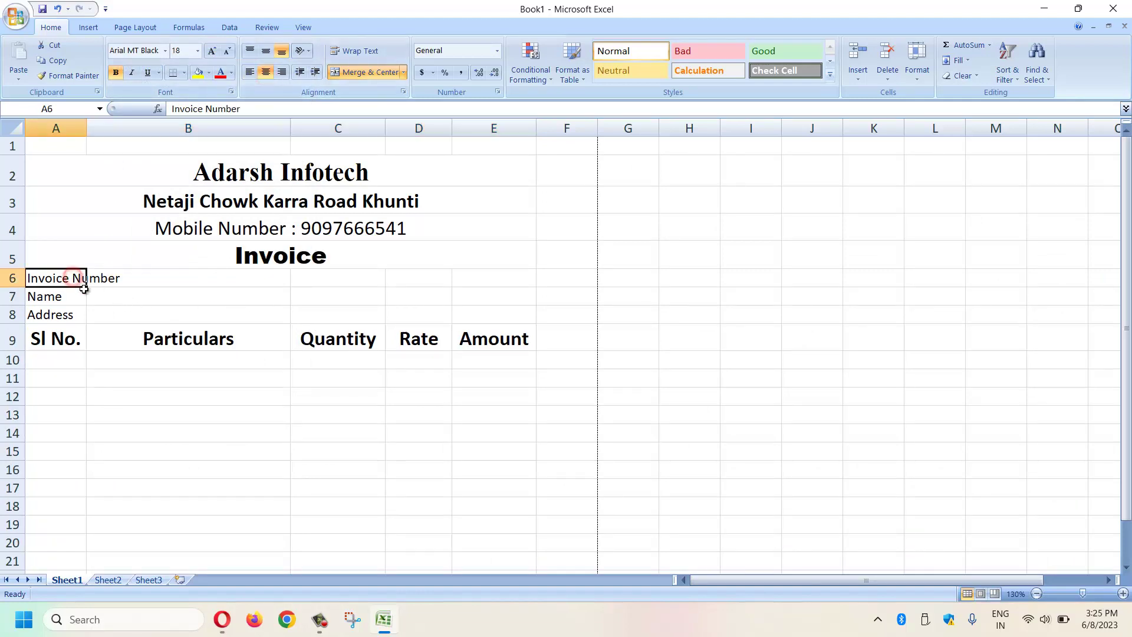
Select A6:E8 and raise the Invoice Number, Name and Address labels to 16 point.
{"action": "left_click_drag", "start_coordinate": [73, 277], "coordinate": [93, 295]}
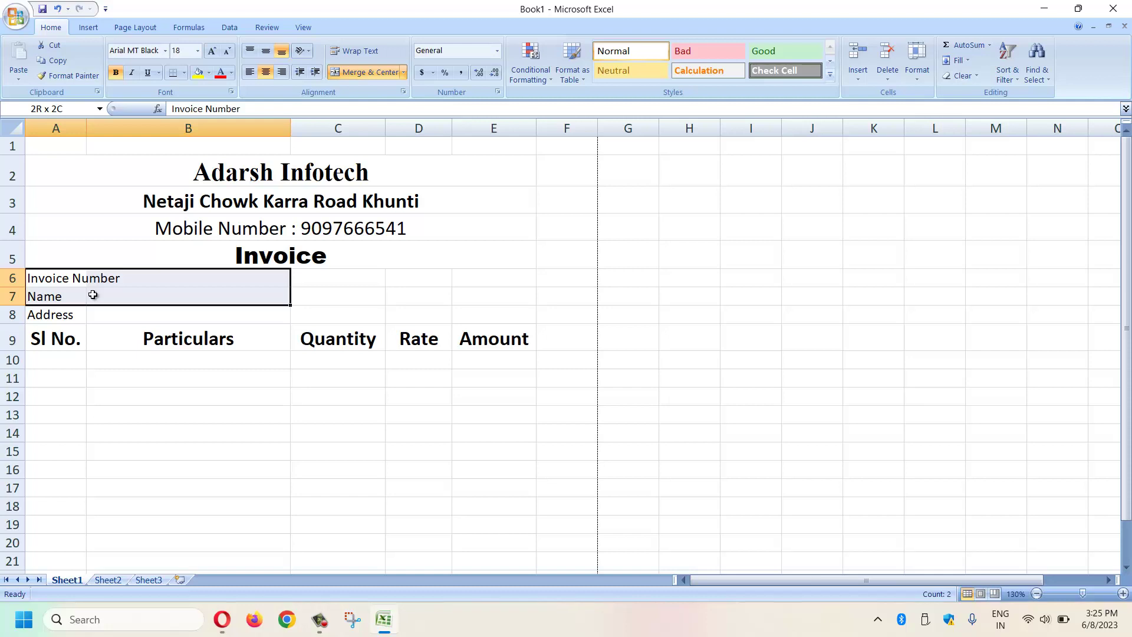
{"action": "left_click_drag", "start_coordinate": [80, 277], "coordinate": [112, 313]}
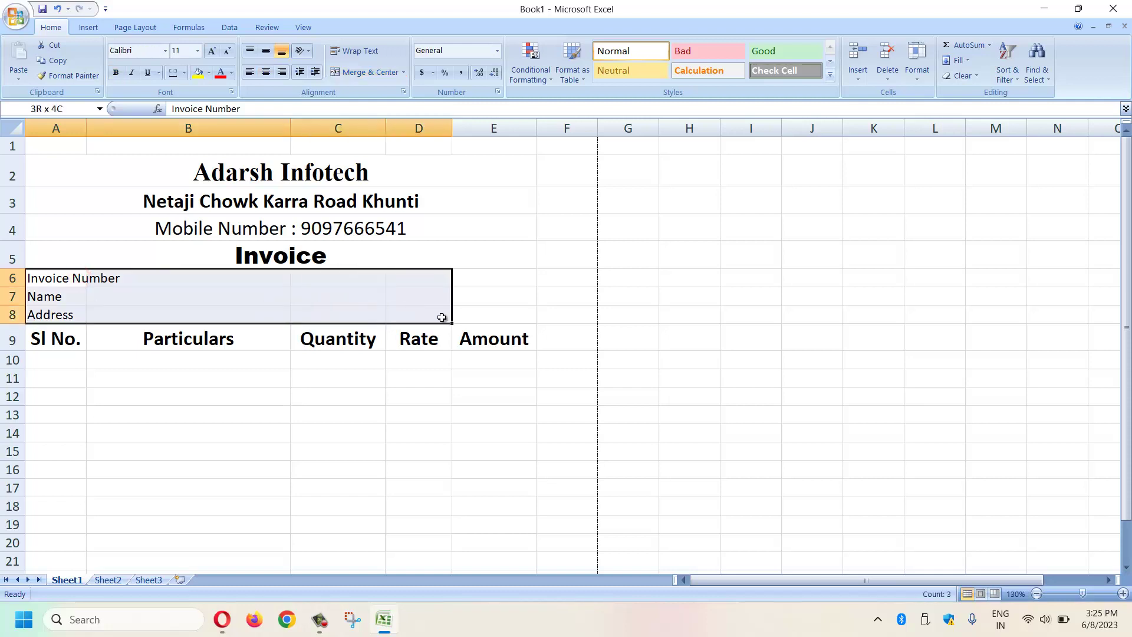
{"action": "left_click_drag", "start_coordinate": [112, 313], "coordinate": [475, 316]}
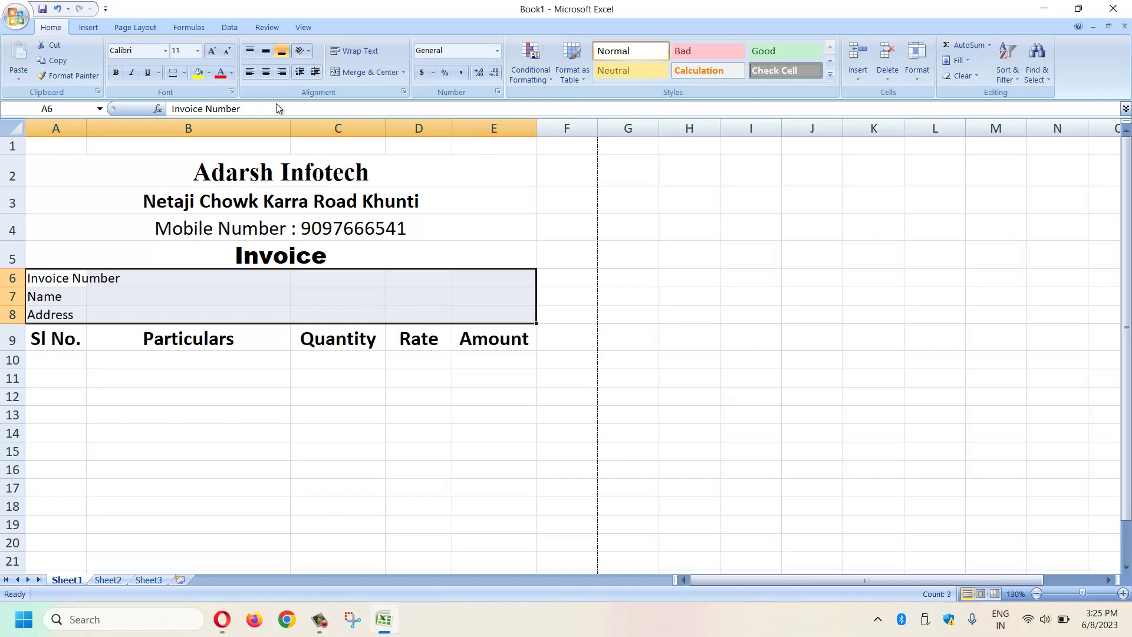
{"action": "left_click", "coordinate": [212, 51]}
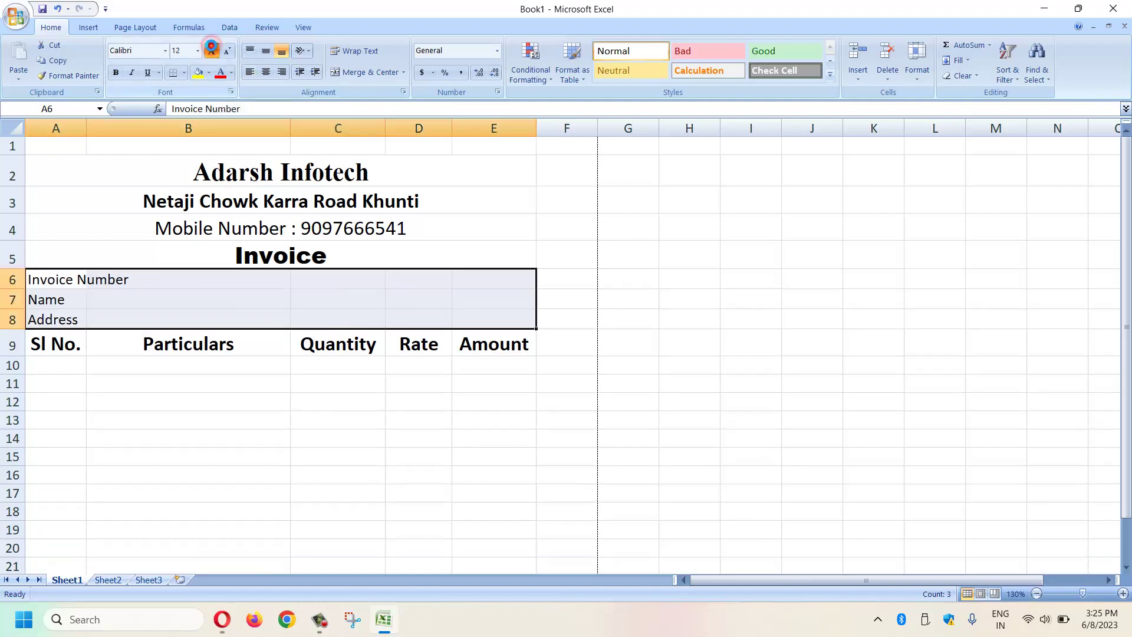
{"action": "left_click", "coordinate": [212, 51]}
{"action": "left_click", "coordinate": [212, 51]}
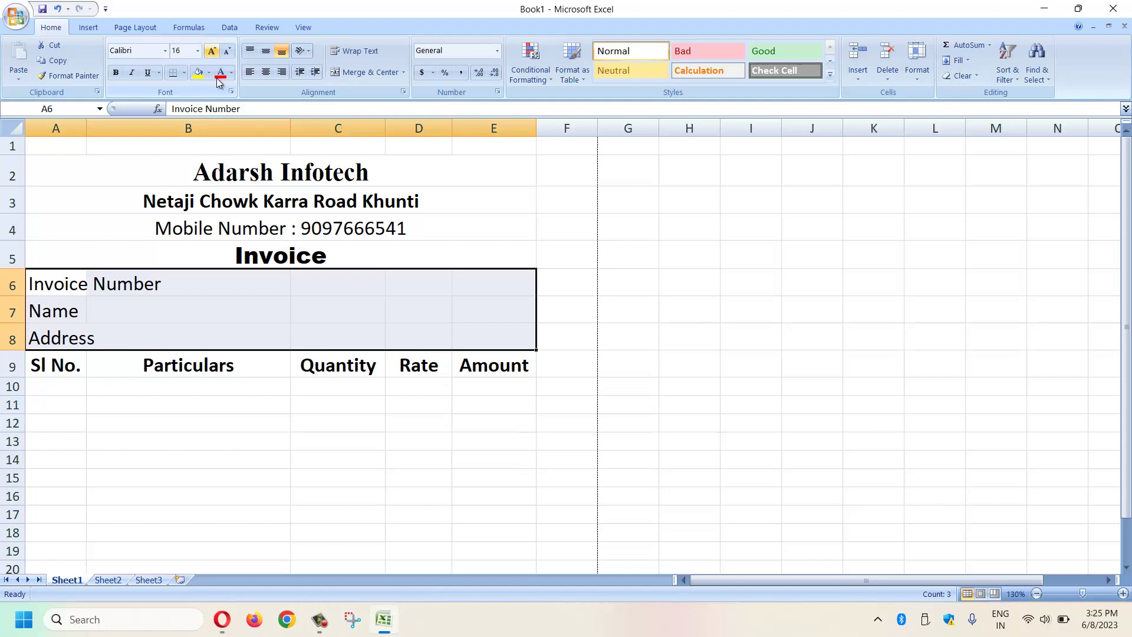
{"action": "left_click", "coordinate": [539, 403]}
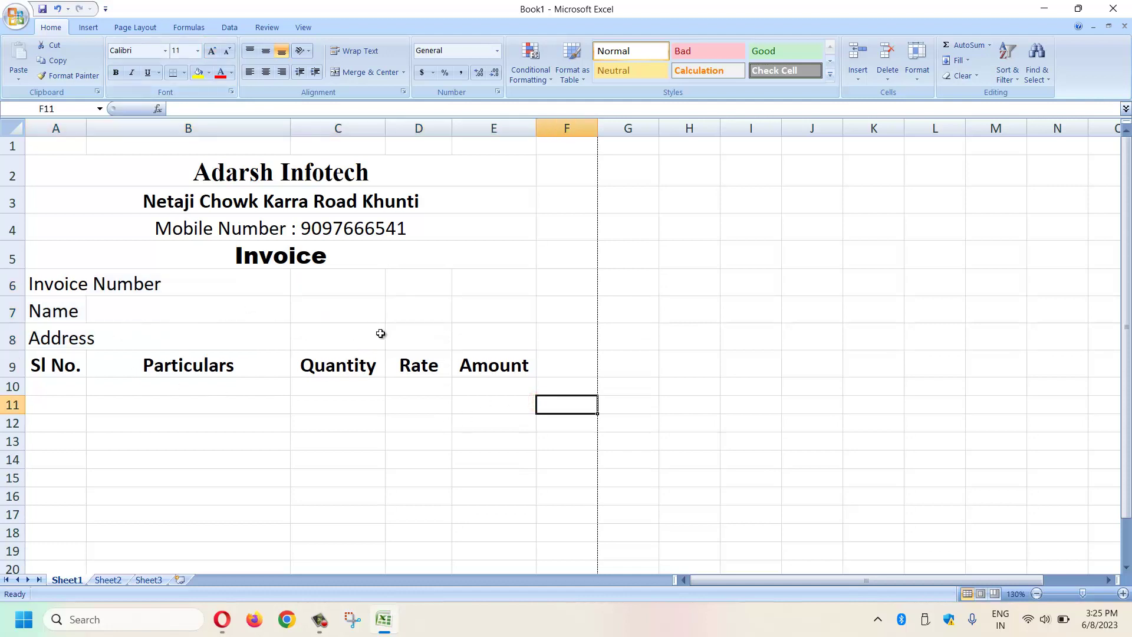
{"action": "left_click", "coordinate": [419, 284]}
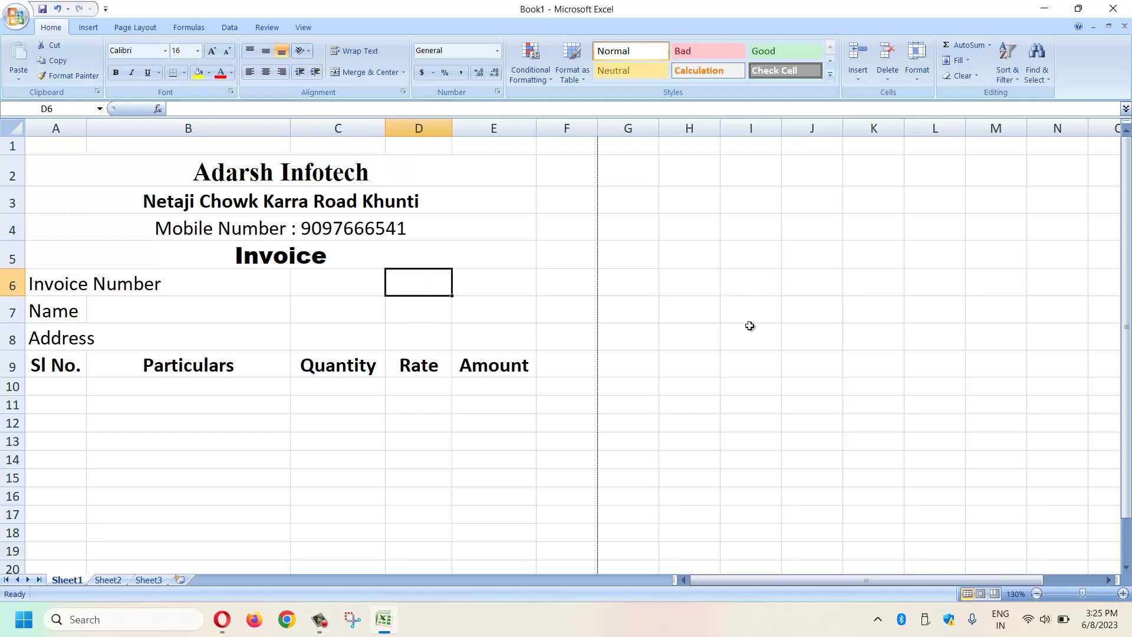
Enter a bold 'Date' label in D6 beside Invoice Number.
{"action": "type", "text": "Da"}
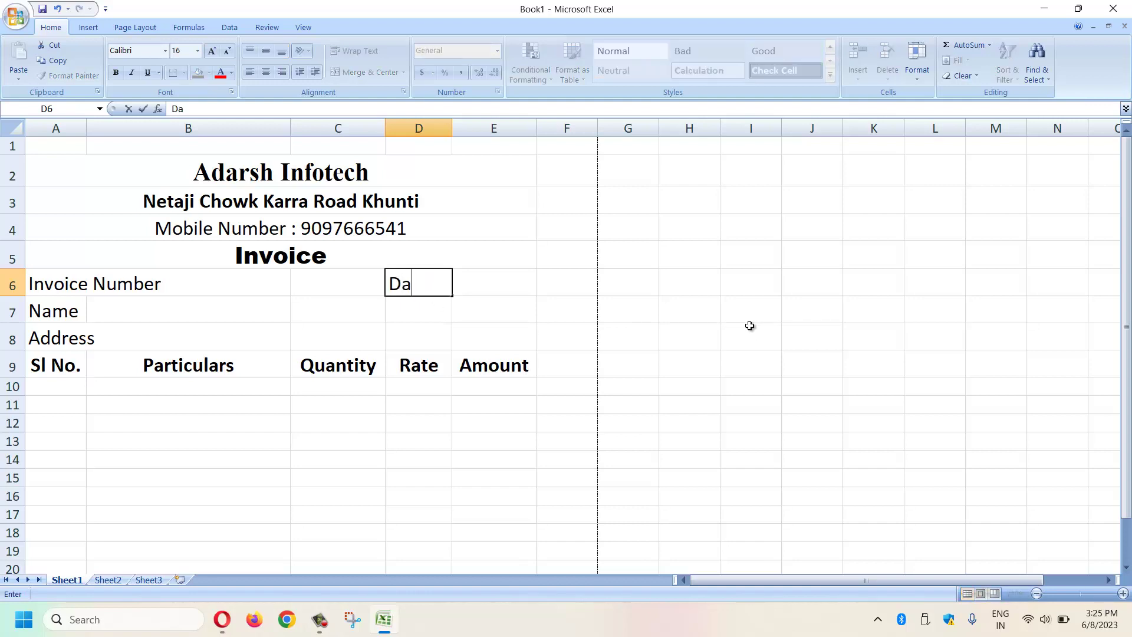
{"action": "type", "text": "te"}
{"action": "left_click", "coordinate": [472, 318]}
{"action": "left_click", "coordinate": [407, 282]}
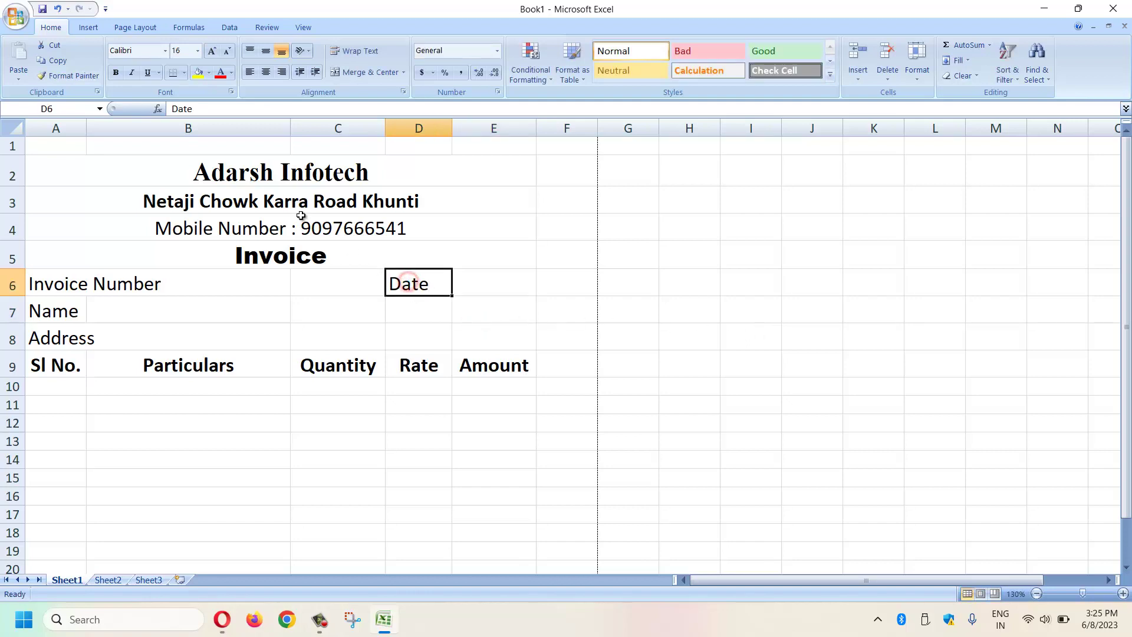
{"action": "left_click", "coordinate": [116, 72]}
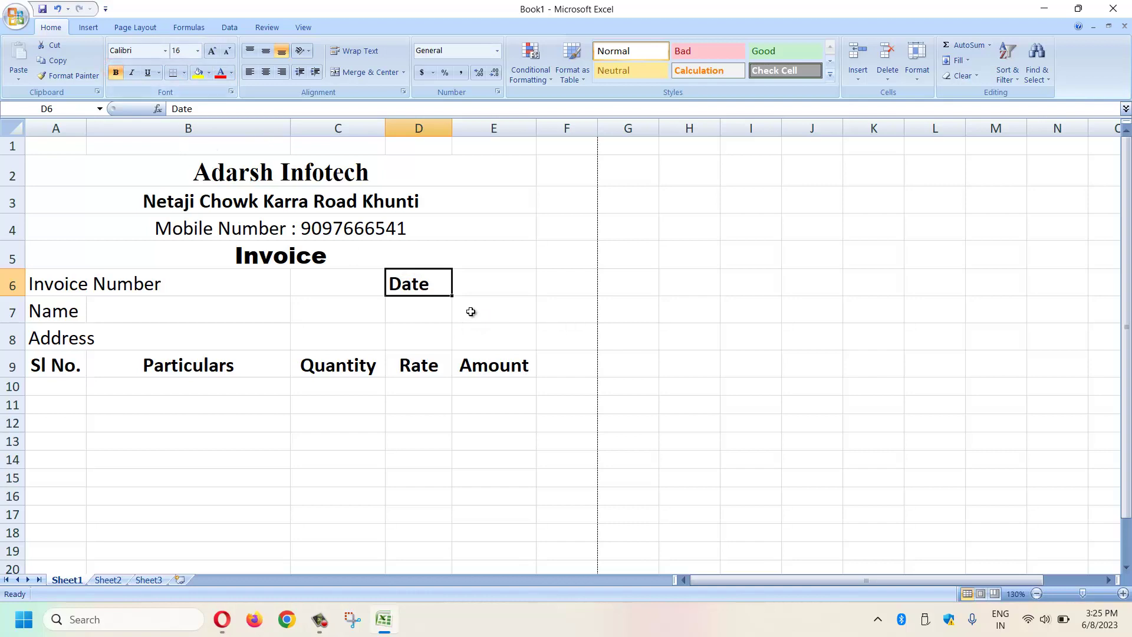
{"action": "left_click", "coordinate": [470, 311]}
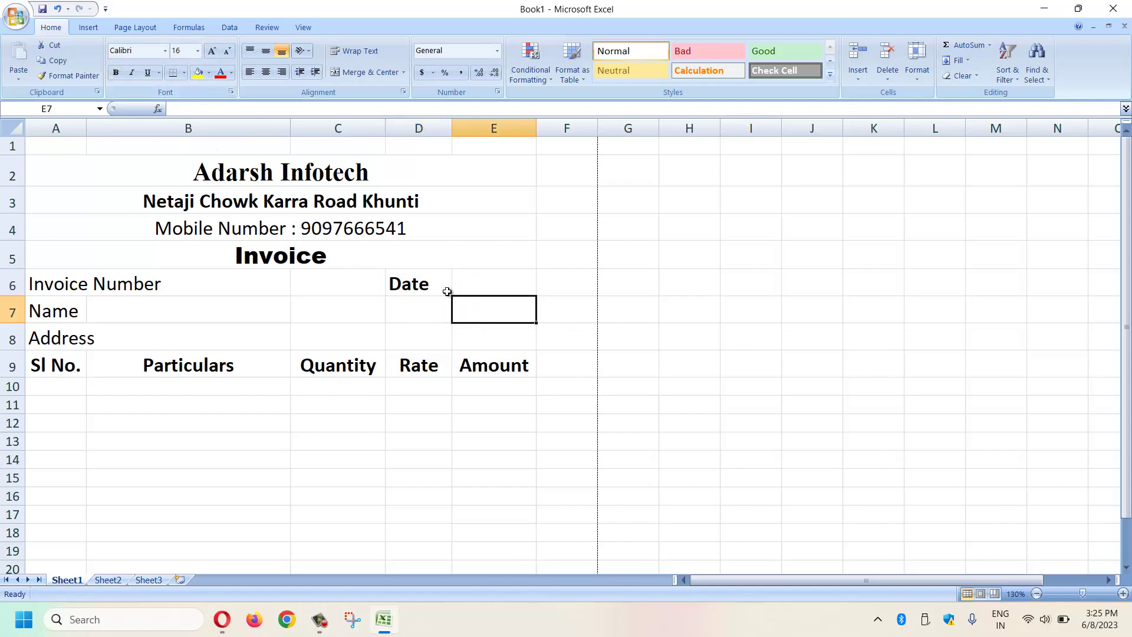
{"action": "left_click", "coordinate": [149, 283]}
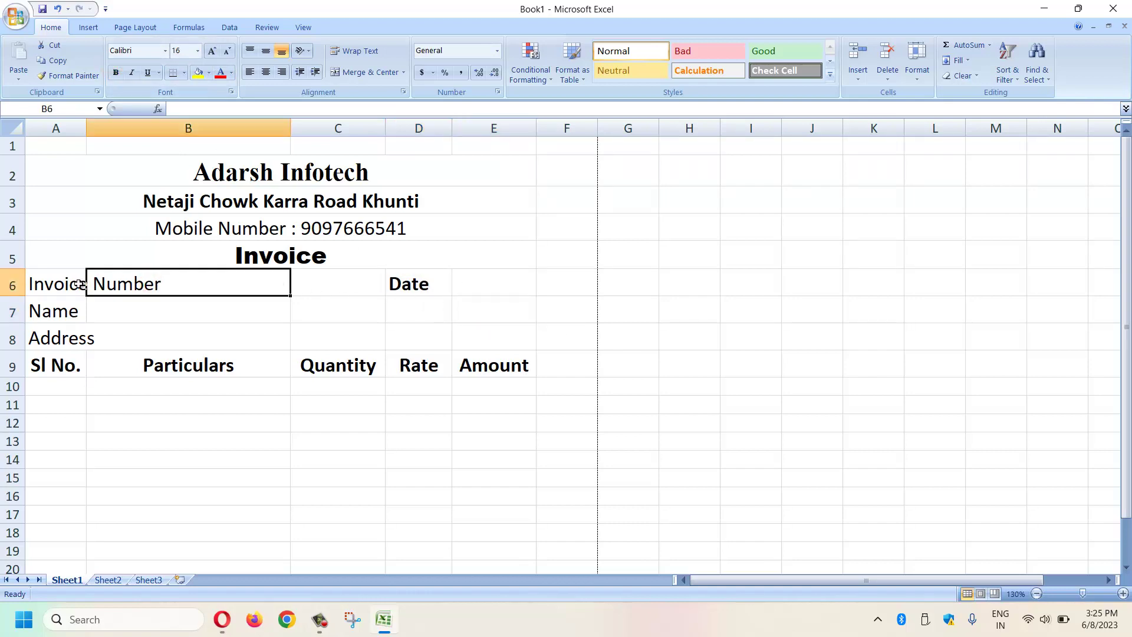
{"action": "left_click_drag", "start_coordinate": [65, 283], "coordinate": [350, 283]}
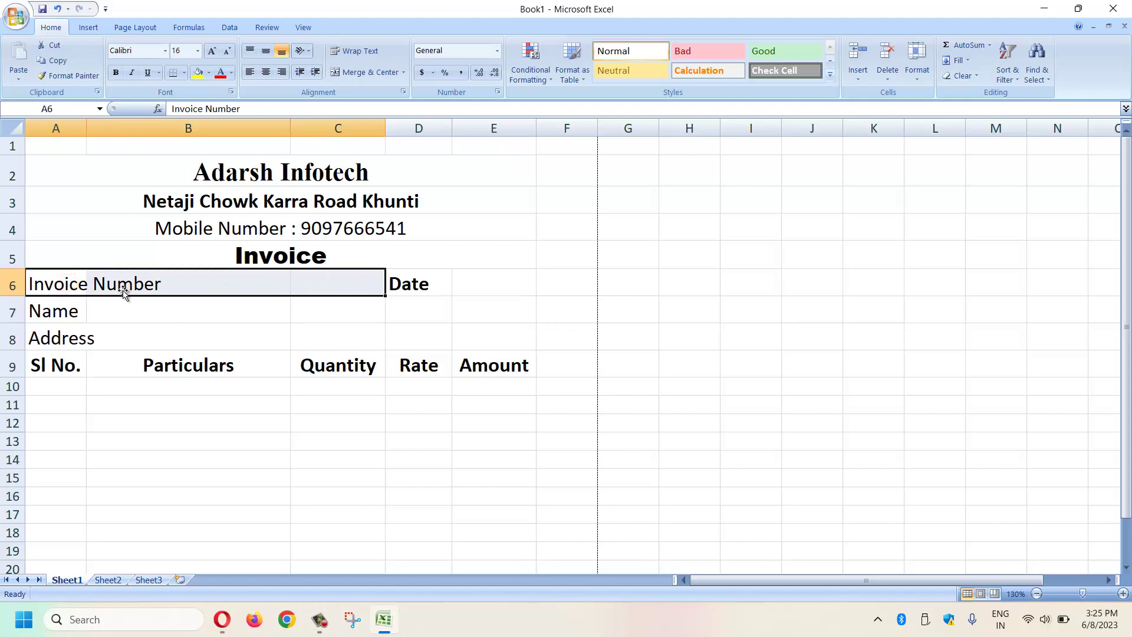
Bold Invoice Number and merge A6:C6, keeping it left-aligned.
{"action": "left_click", "coordinate": [115, 72]}
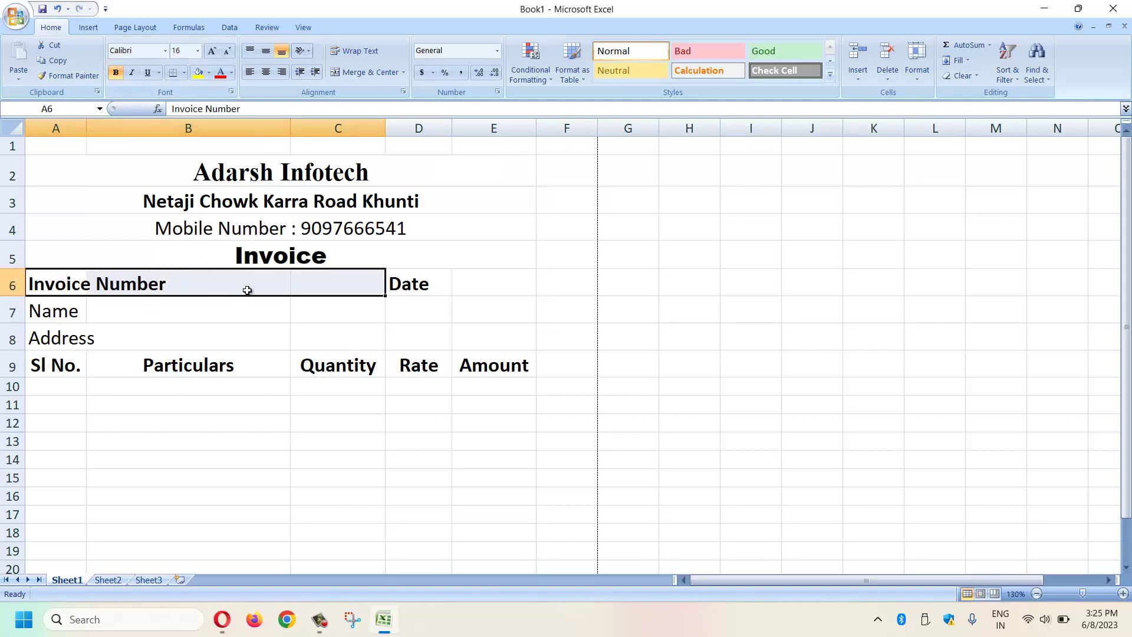
{"action": "left_click", "coordinate": [403, 72]}
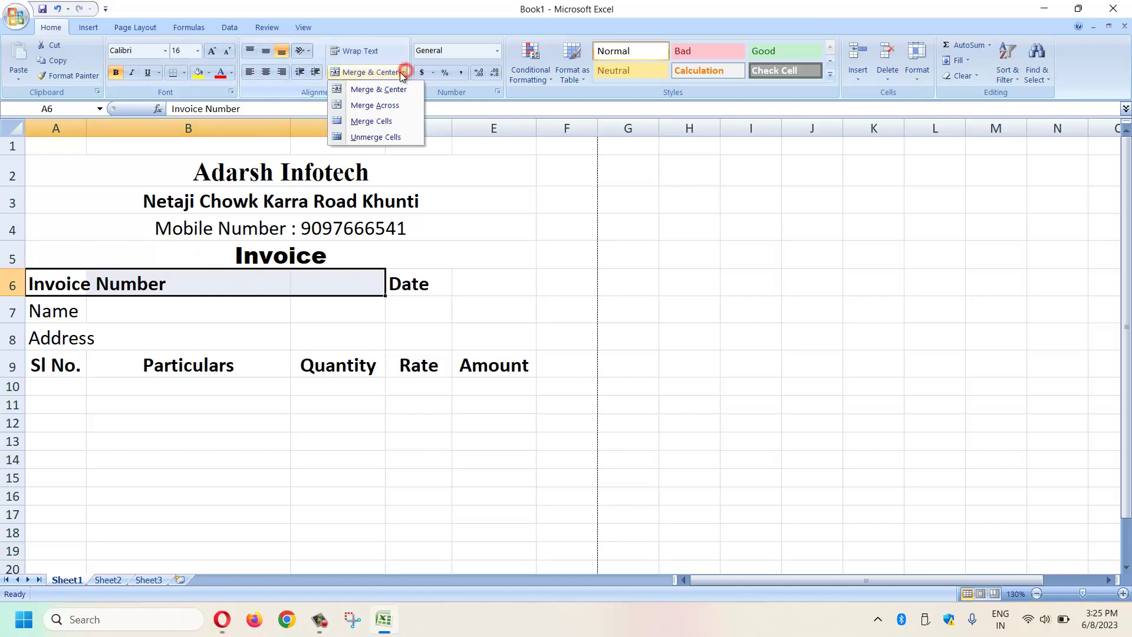
{"action": "left_click", "coordinate": [377, 105]}
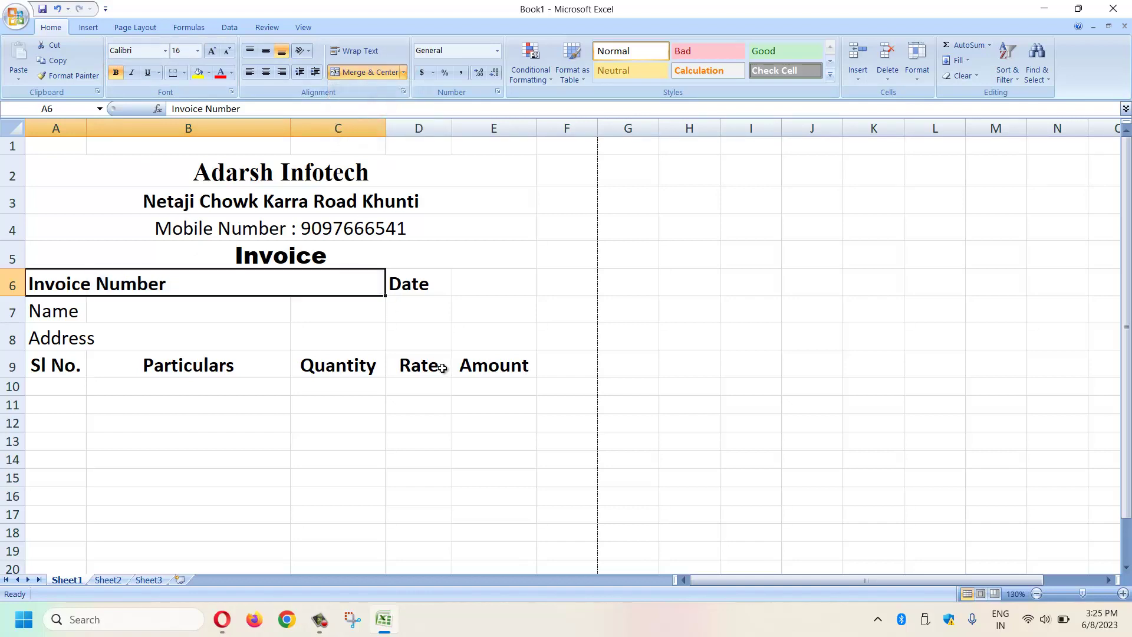
{"action": "left_click", "coordinate": [426, 331]}
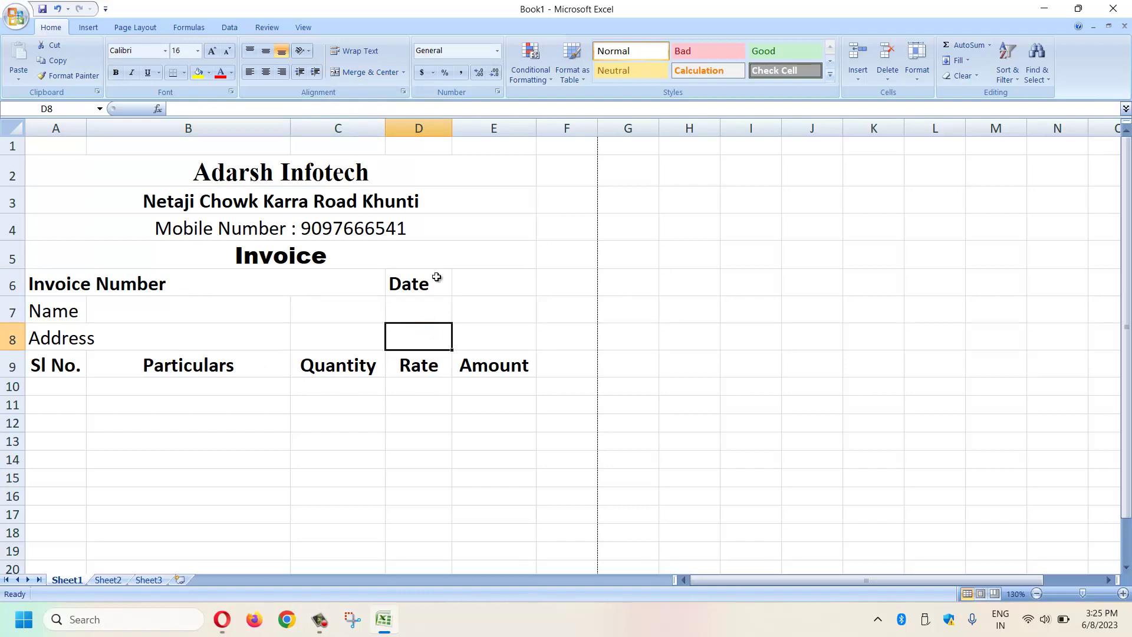
Merge D6:E6 so the Date label spans both cells.
{"action": "left_click", "coordinate": [414, 284]}
{"action": "left_click", "coordinate": [477, 286]}
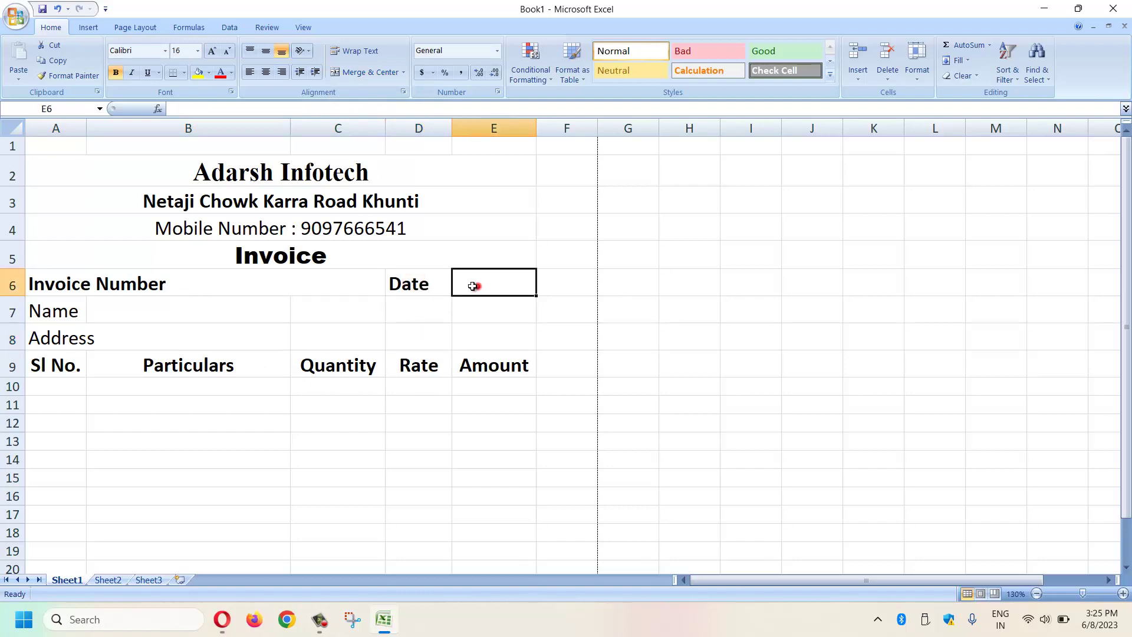
{"action": "left_click", "coordinate": [413, 284]}
{"action": "left_click_drag", "start_coordinate": [414, 283], "coordinate": [490, 286]}
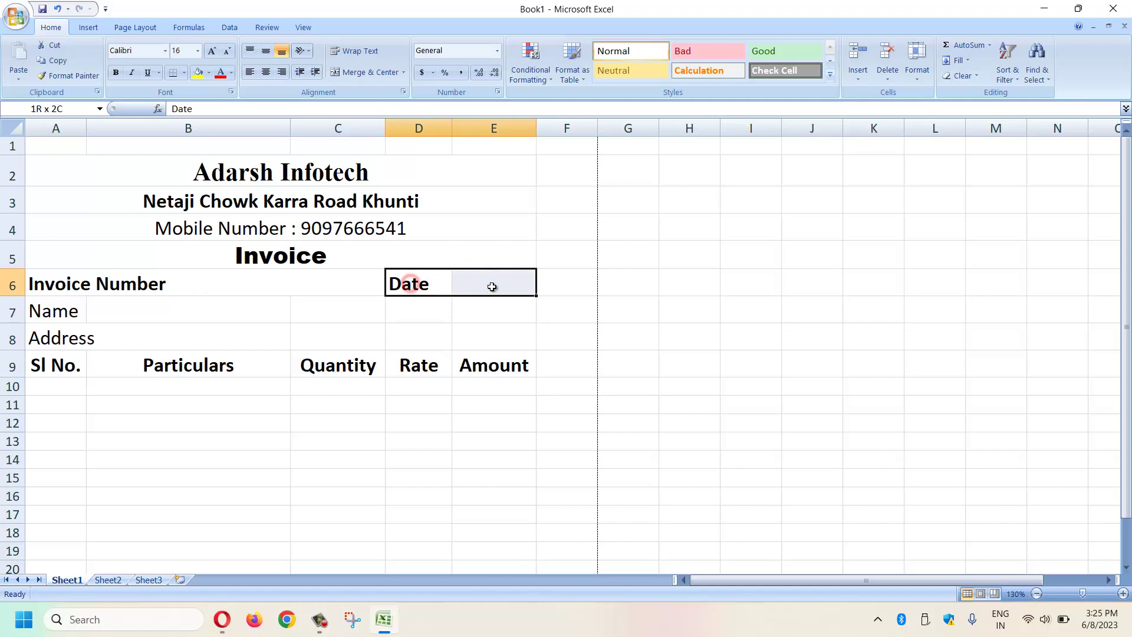
{"action": "left_click", "coordinate": [404, 72]}
{"action": "left_click", "coordinate": [376, 106]}
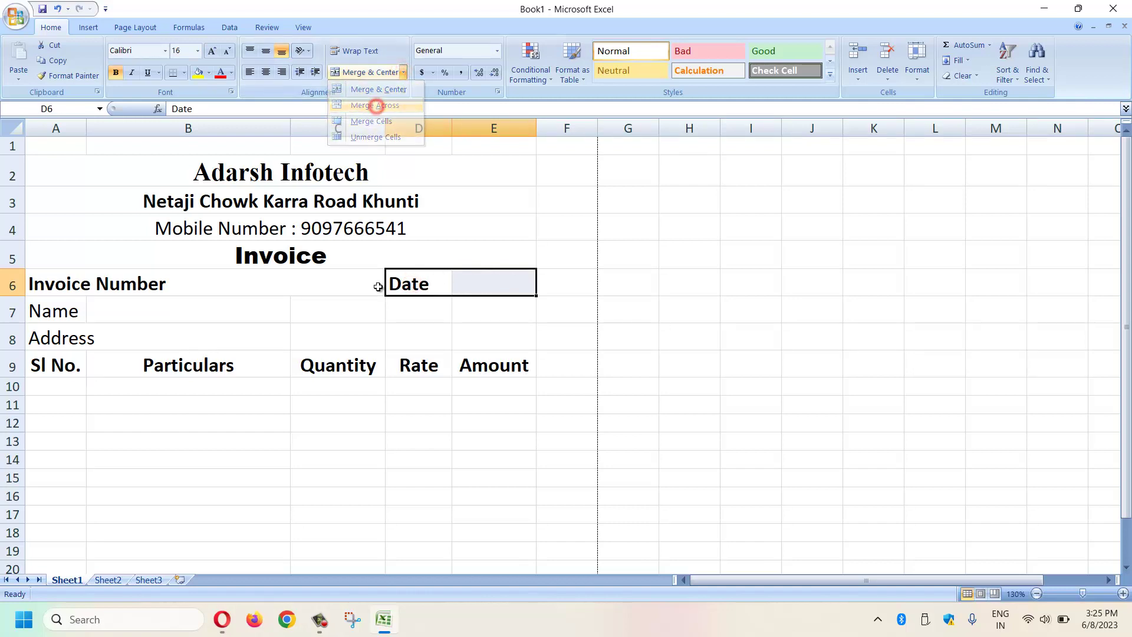
{"action": "left_click", "coordinate": [393, 339]}
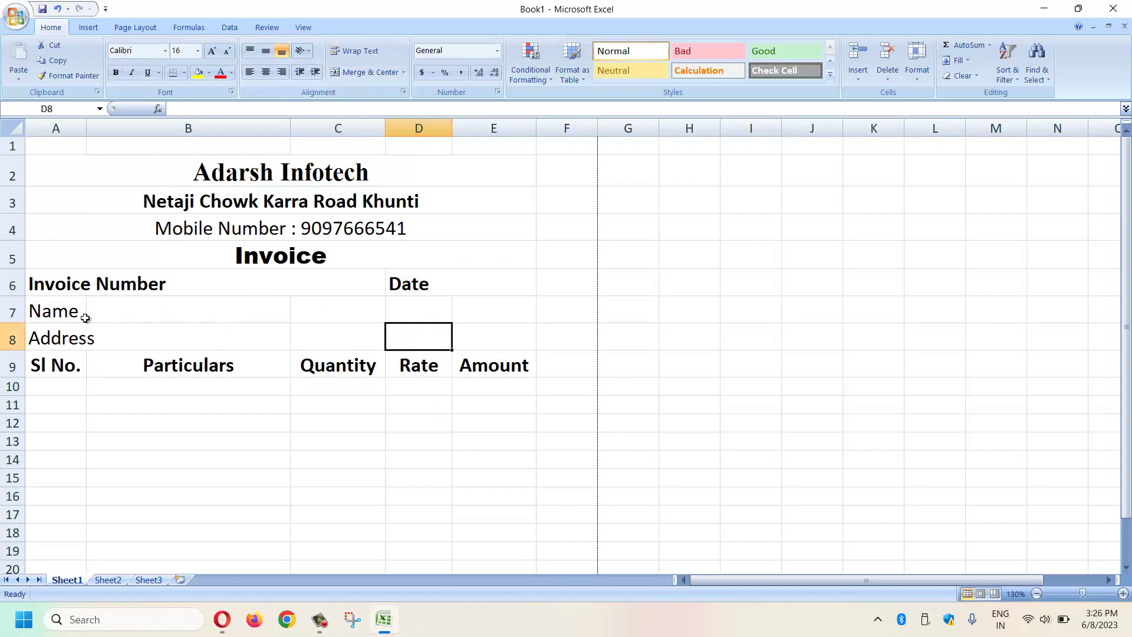
Add a colon after the Date and Invoice Number labels.
{"action": "left_click", "coordinate": [420, 282]}
{"action": "double_click", "coordinate": [418, 283]}
{"action": "type", "text": ":"}
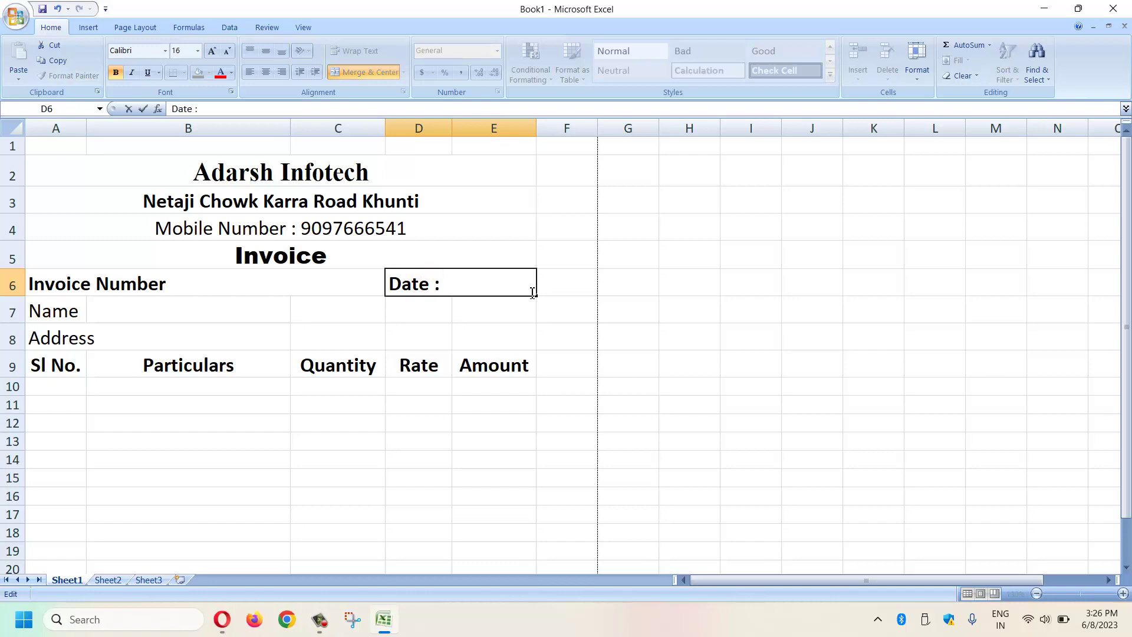
{"action": "left_click", "coordinate": [168, 286]}
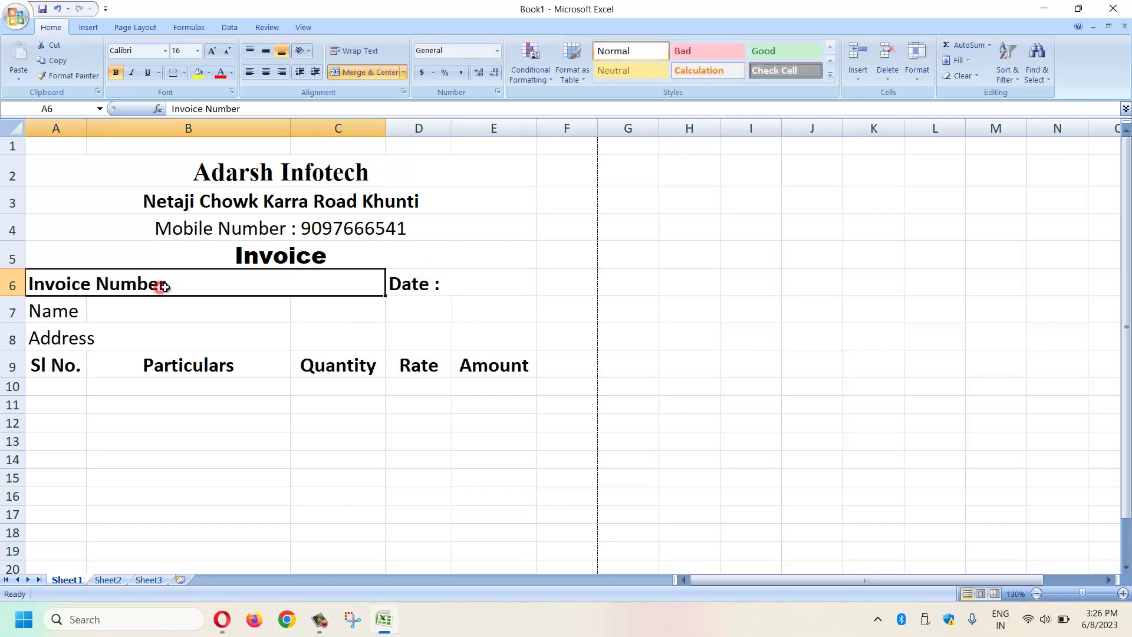
{"action": "double_click", "coordinate": [172, 285]}
{"action": "type", "text": ":"}
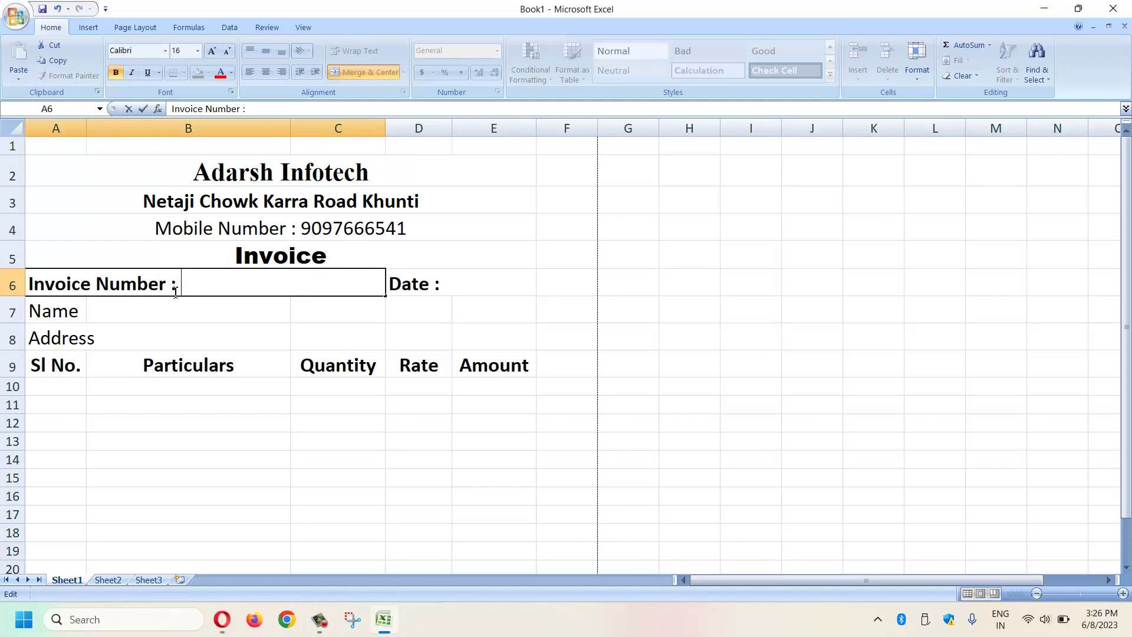
Append ' :' to the Name and Address labels, then select A7:E8.
{"action": "left_click", "coordinate": [79, 308]}
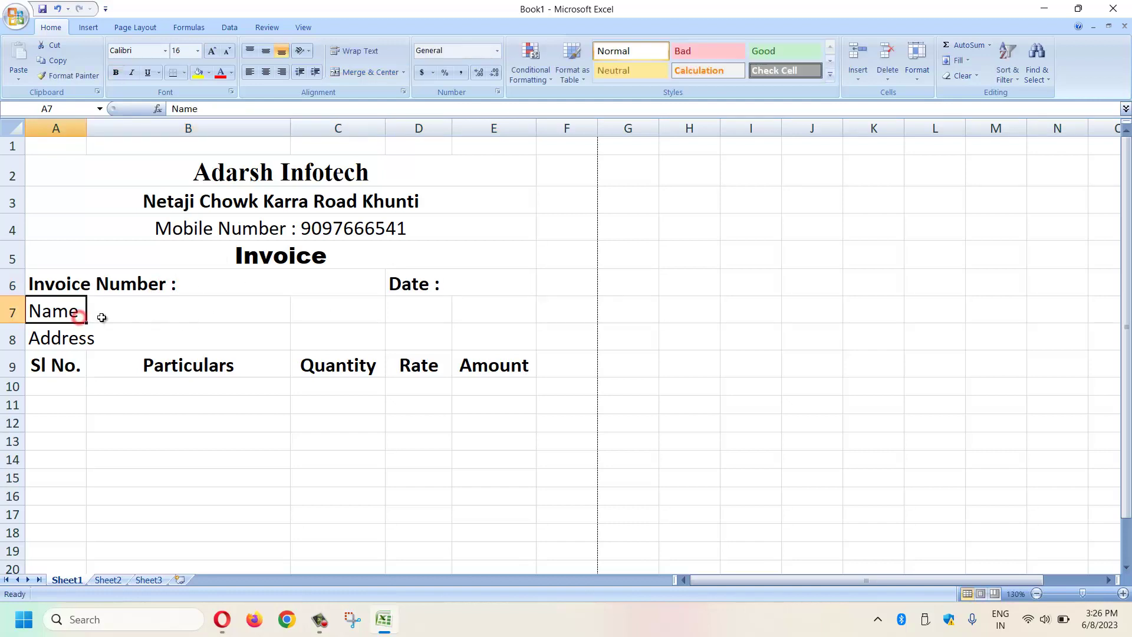
{"action": "double_click", "coordinate": [78, 308]}
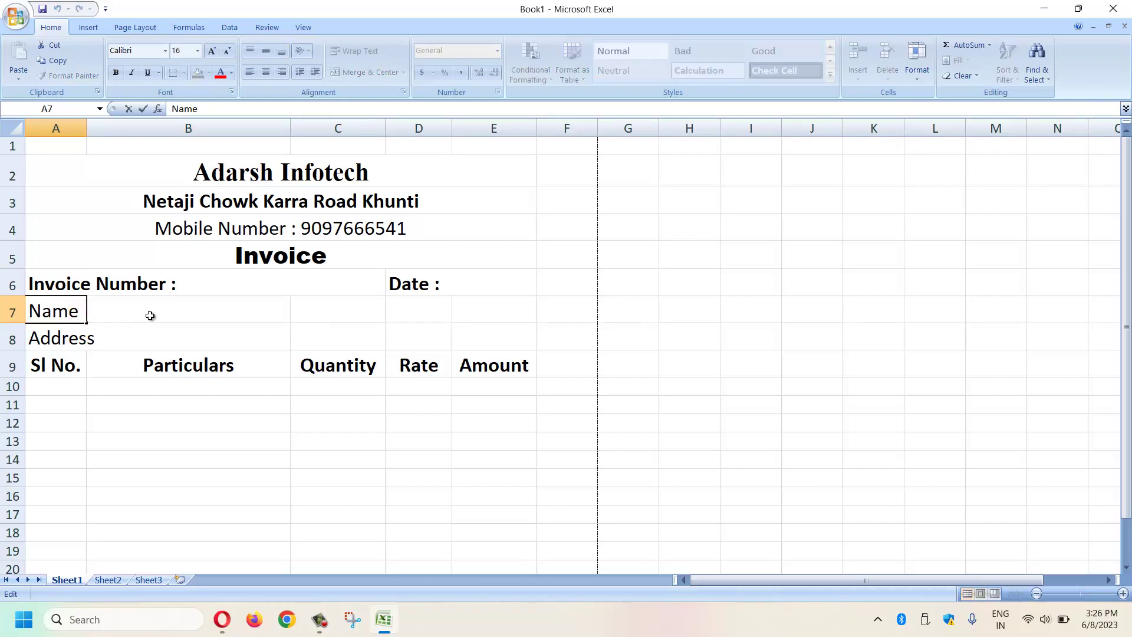
{"action": "type", "text": ":"}
{"action": "double_click", "coordinate": [76, 333]}
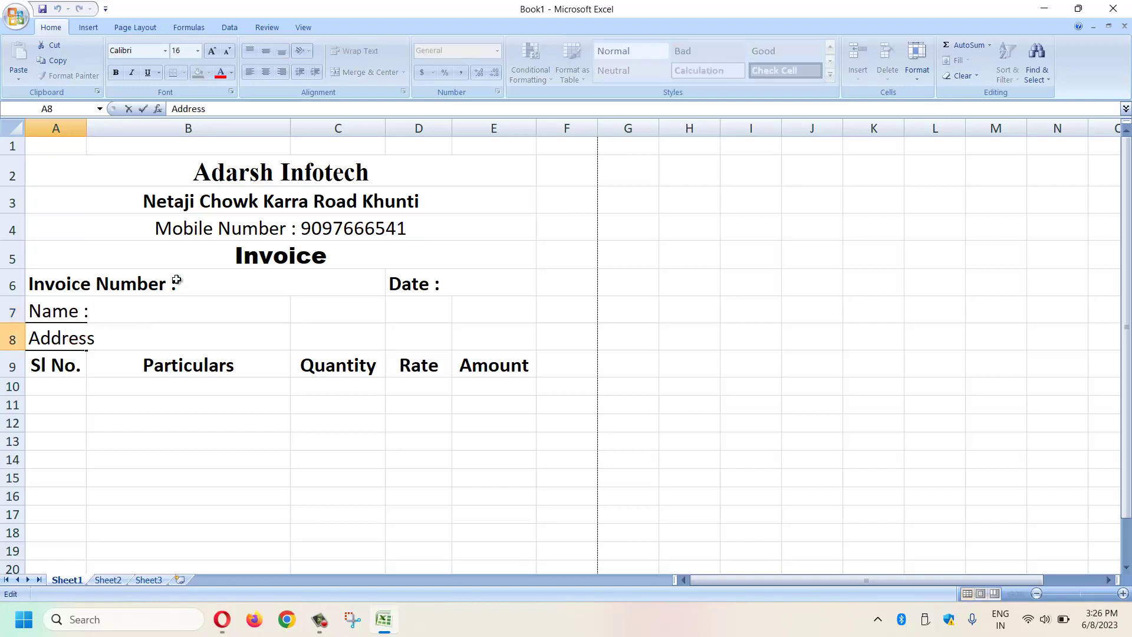
{"action": "type", "text": ":"}
{"action": "left_click", "coordinate": [152, 321]}
{"action": "mouse_move", "coordinate": [70, 306]}
{"action": "left_mouse_down"}
{"action": "mouse_move", "coordinate": [107, 322]}
{"action": "mouse_move", "coordinate": [480, 341]}
{"action": "left_mouse_up"}
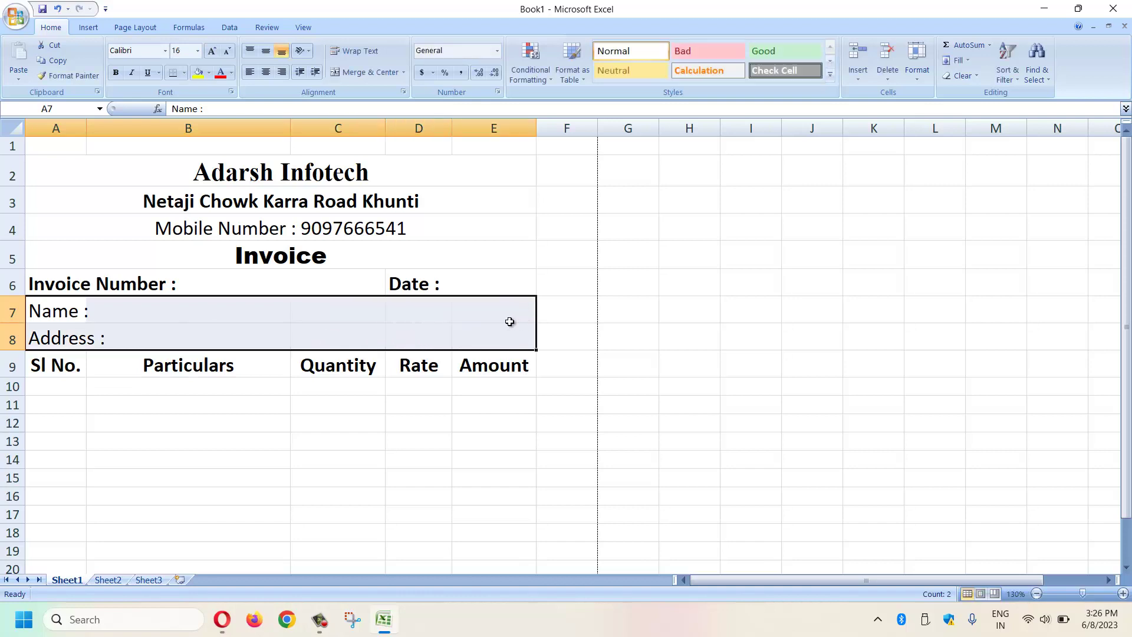
Merge Across A7:E8 so each row spans A to E, and bold 'Name :' and 'Address :'.
{"action": "left_click", "coordinate": [404, 72]}
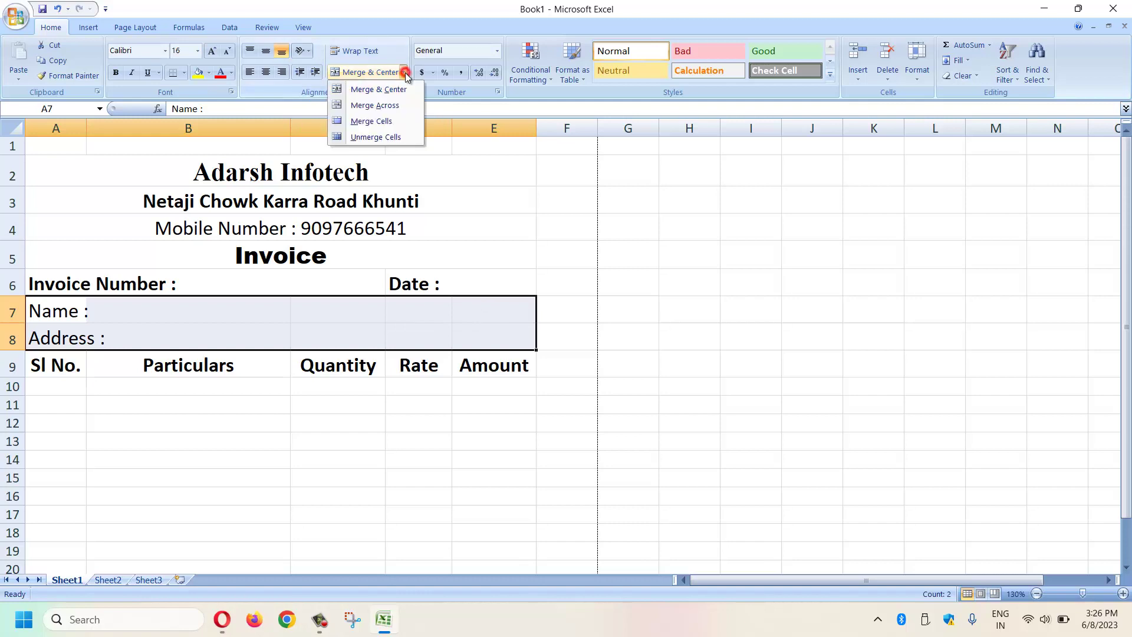
{"action": "left_click", "coordinate": [383, 107]}
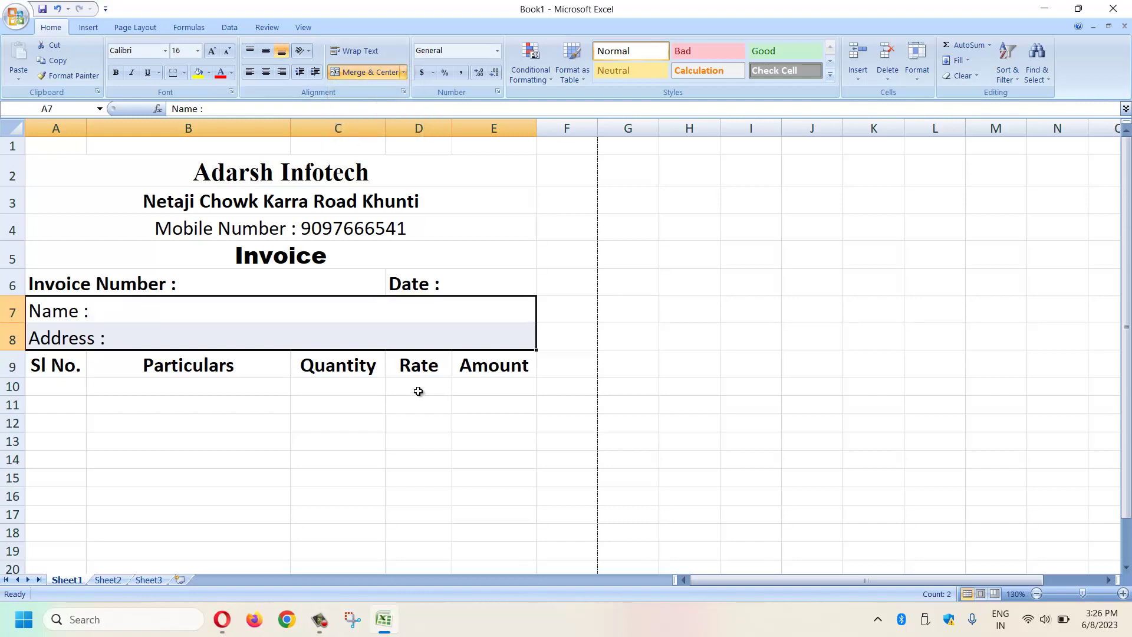
{"action": "left_click", "coordinate": [396, 446]}
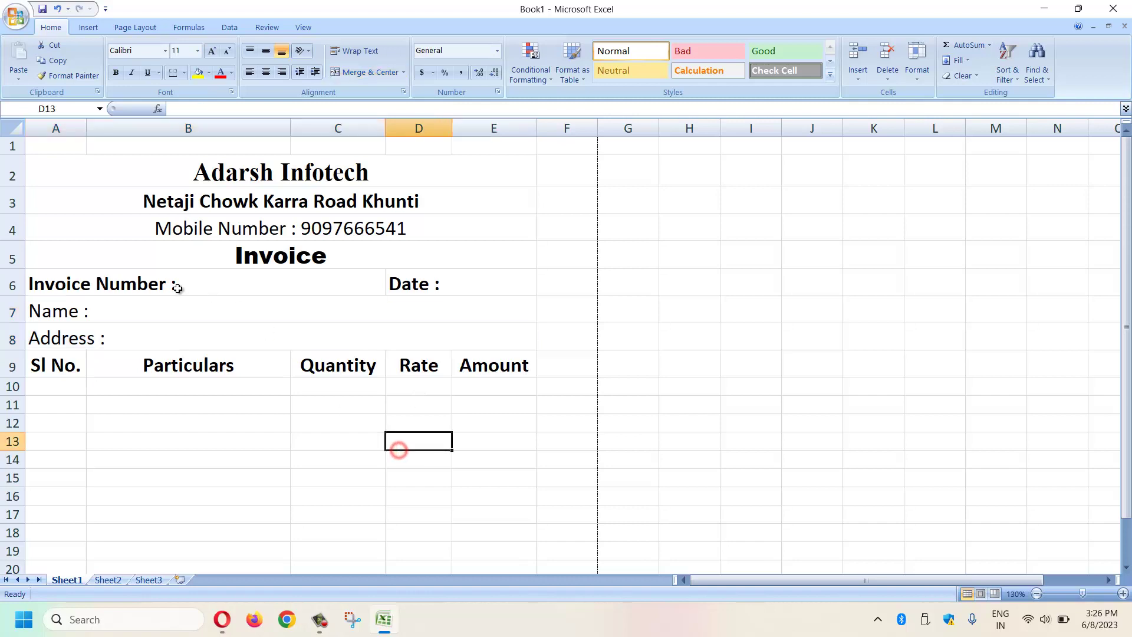
{"action": "left_click_drag", "start_coordinate": [75, 305], "coordinate": [197, 344]}
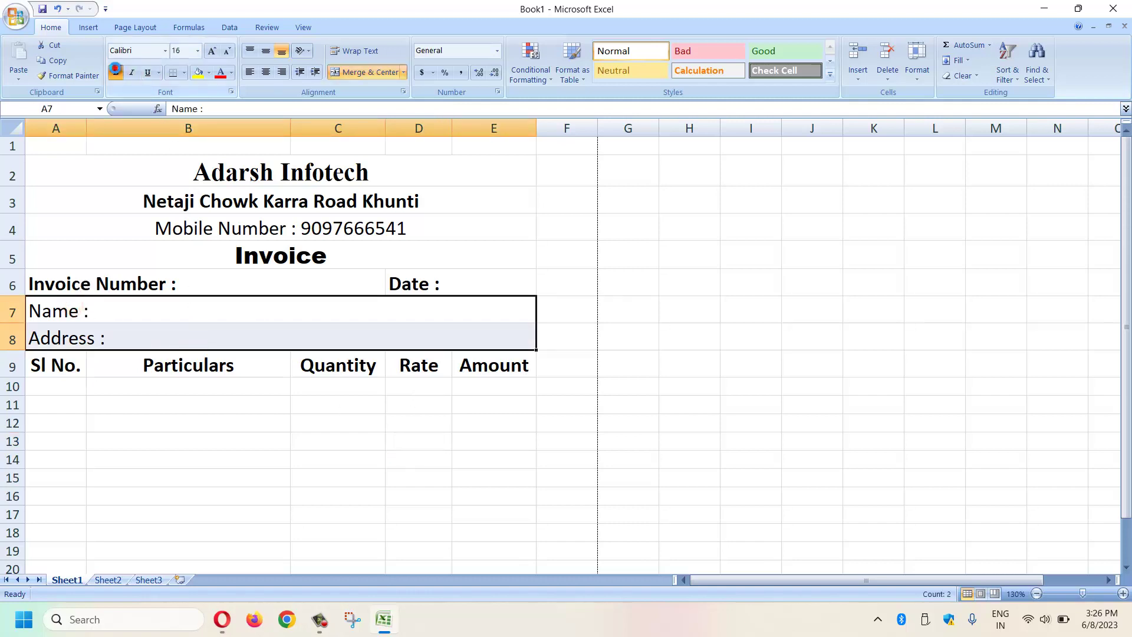
{"action": "left_click", "coordinate": [116, 72]}
{"action": "left_click", "coordinate": [220, 423]}
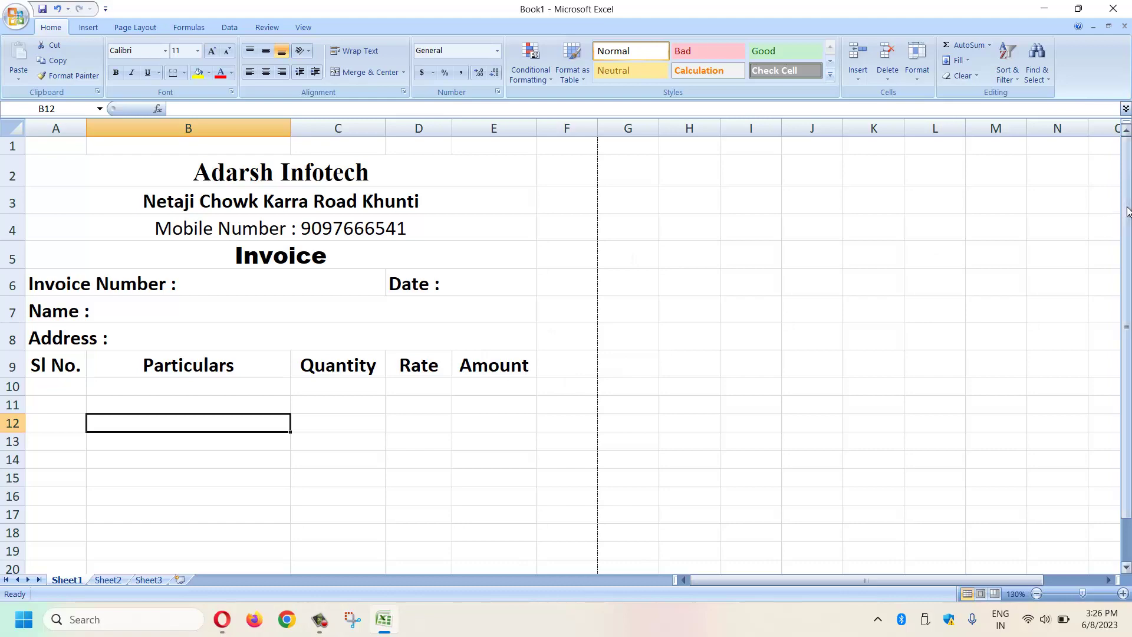
Zoom the sheet out to 60% and select the empty item area A10:E35.
{"action": "left_click_drag", "start_coordinate": [1126, 213], "coordinate": [1126, 253]}
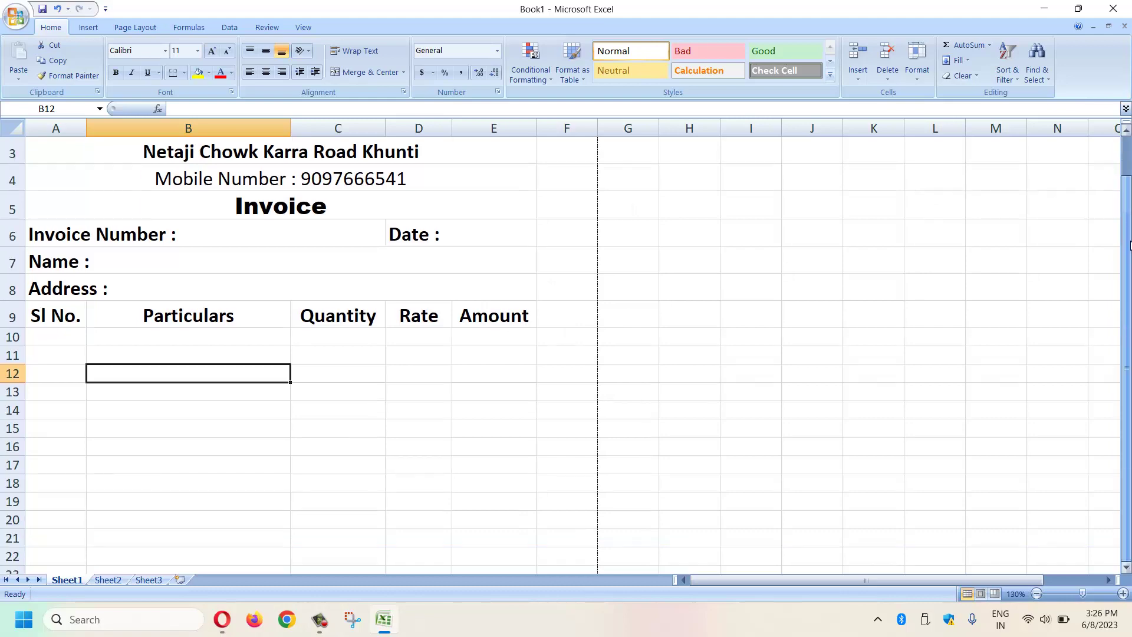
{"action": "left_click", "coordinate": [1124, 594]}
{"action": "left_click", "coordinate": [1123, 593]}
{"action": "left_click", "coordinate": [1037, 594]}
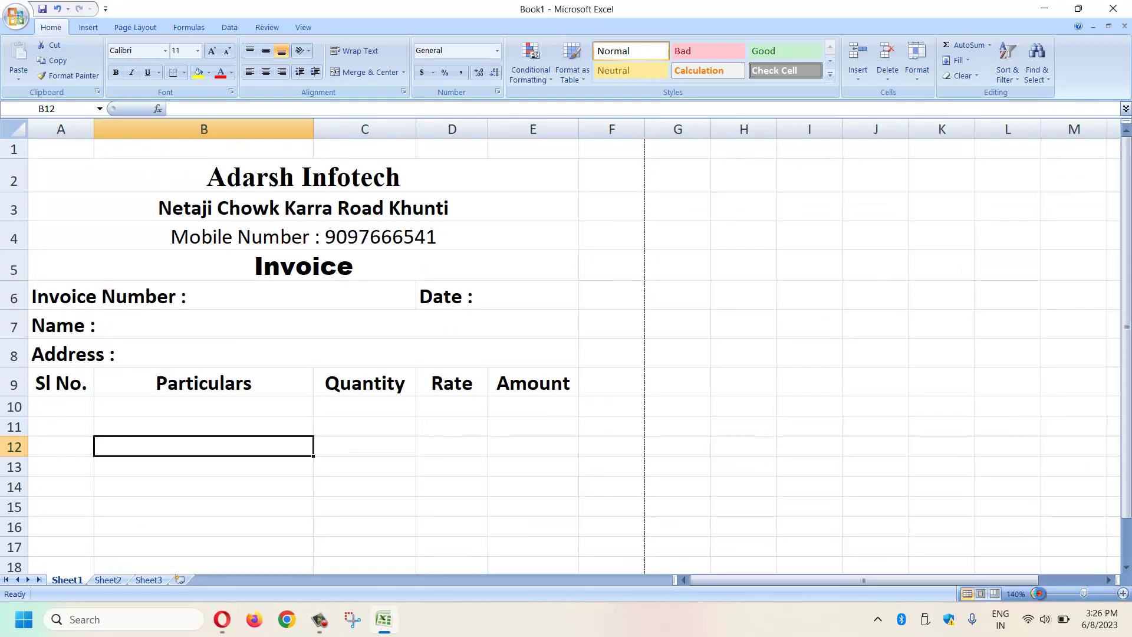
{"action": "double_click", "coordinate": [1037, 594]}
{"action": "double_click", "coordinate": [1037, 593]}
{"action": "double_click", "coordinate": [1037, 593]}
{"action": "double_click", "coordinate": [1037, 594]}
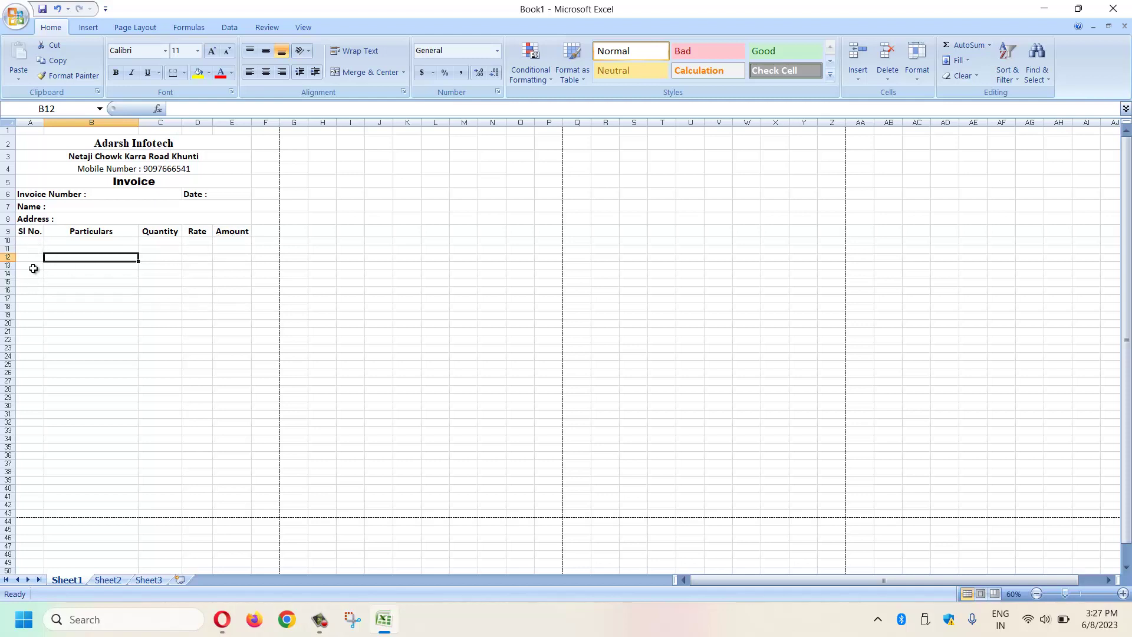
{"action": "mouse_move", "coordinate": [29, 241]}
{"action": "left_mouse_down"}
{"action": "mouse_move", "coordinate": [210, 369]}
{"action": "mouse_move", "coordinate": [233, 445]}
{"action": "left_mouse_up"}
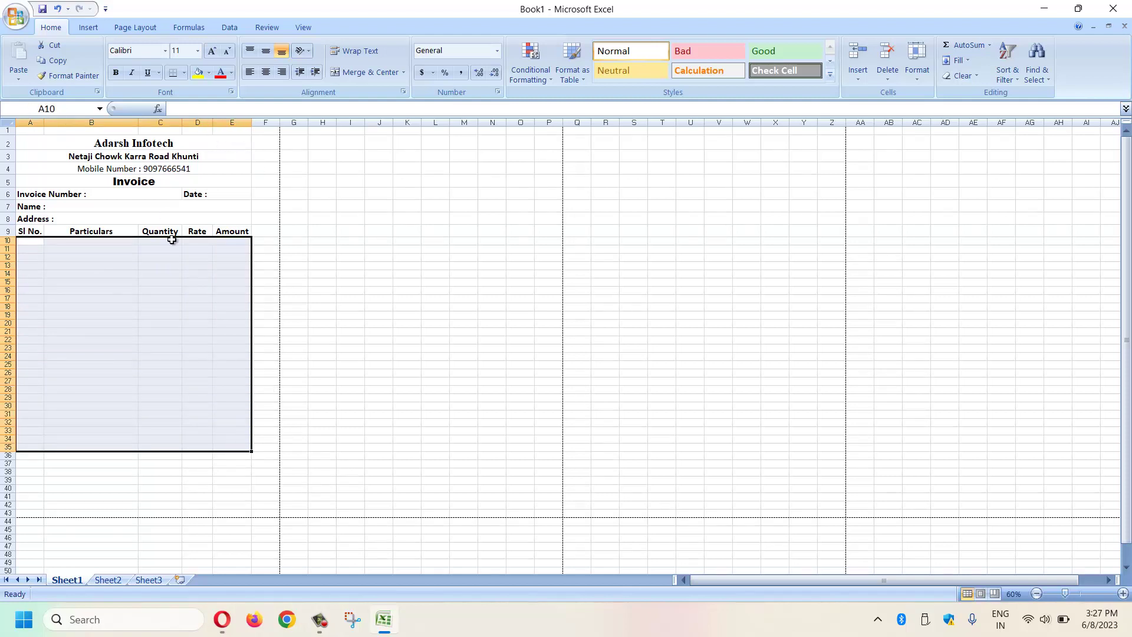
Set the text in A10:E35 to size 16.
{"action": "left_click", "coordinate": [211, 51]}
{"action": "left_click", "coordinate": [211, 52]}
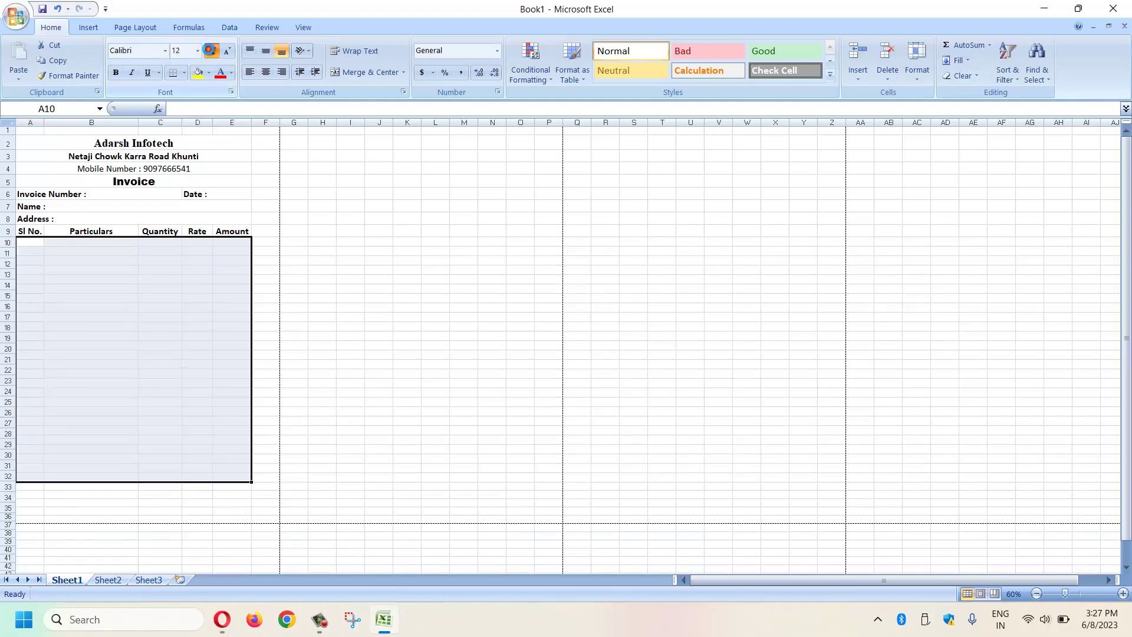
{"action": "left_click", "coordinate": [211, 52]}
{"action": "left_click", "coordinate": [211, 52]}
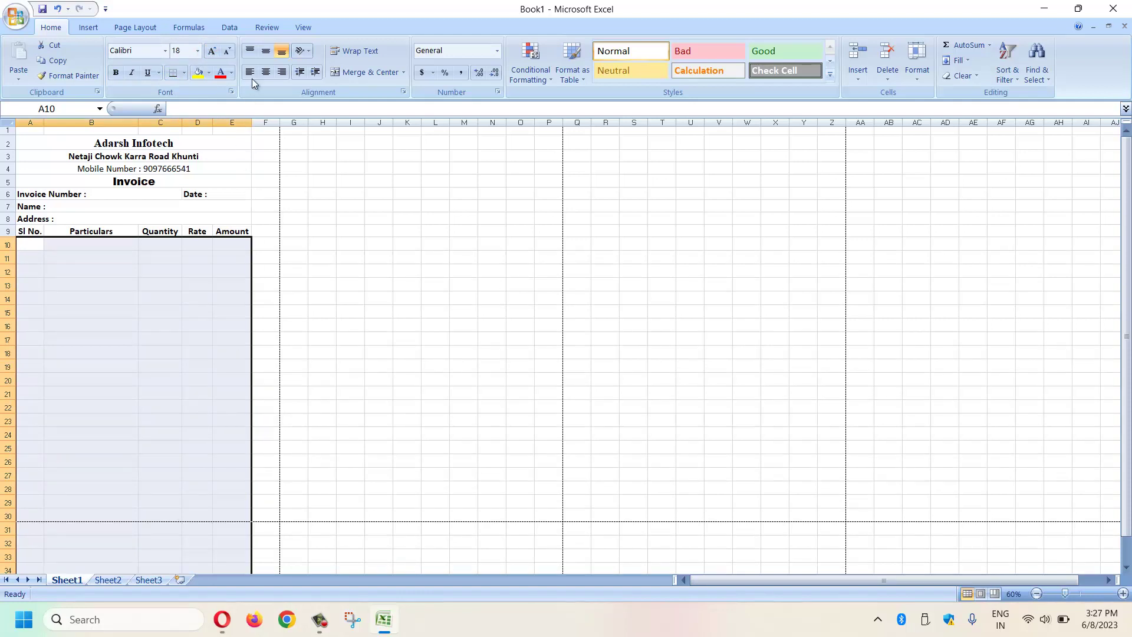
{"action": "left_click", "coordinate": [227, 52]}
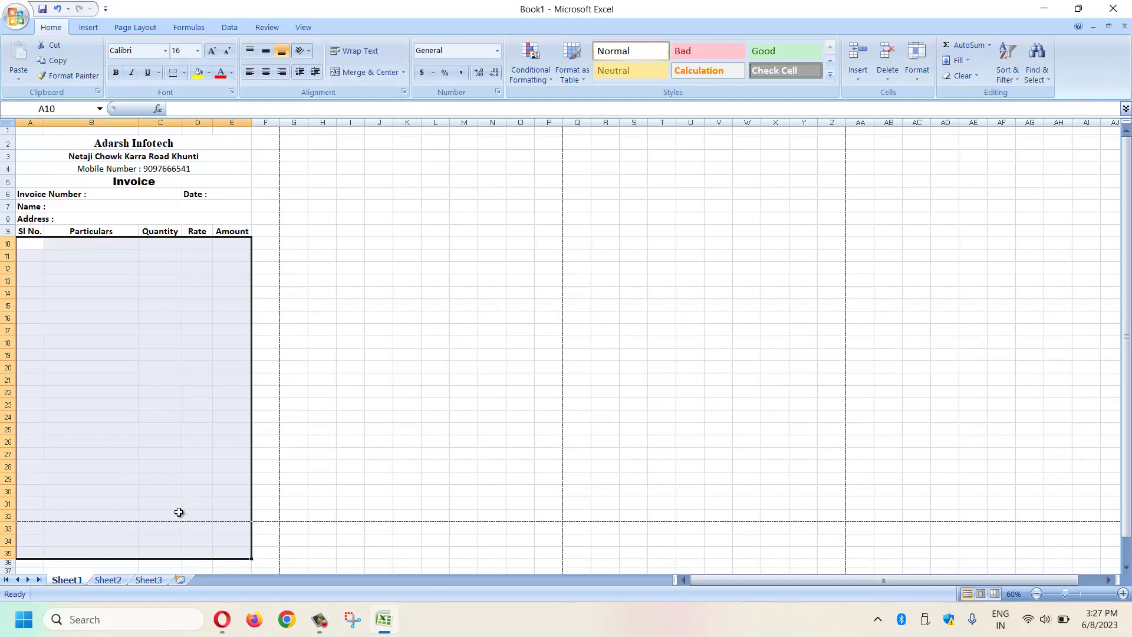
{"action": "left_click", "coordinate": [311, 476]}
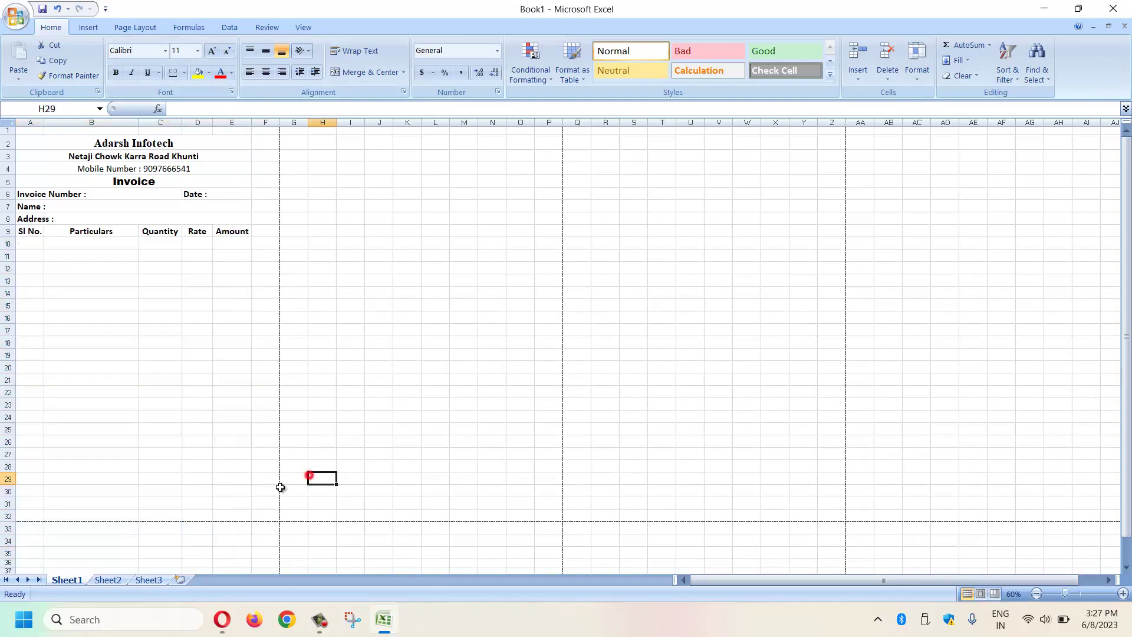
Return rows 33–35 (A33:E35) to font size 11.
{"action": "left_click_drag", "start_coordinate": [30, 524], "coordinate": [236, 550]}
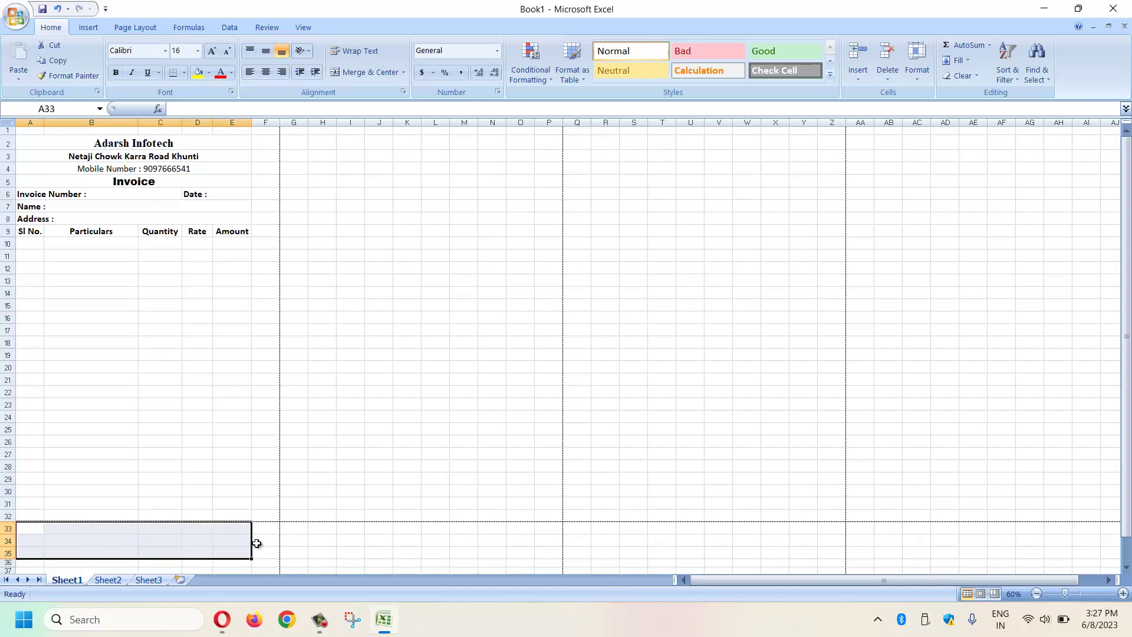
{"action": "left_click", "coordinate": [227, 53]}
{"action": "left_click", "coordinate": [226, 52]}
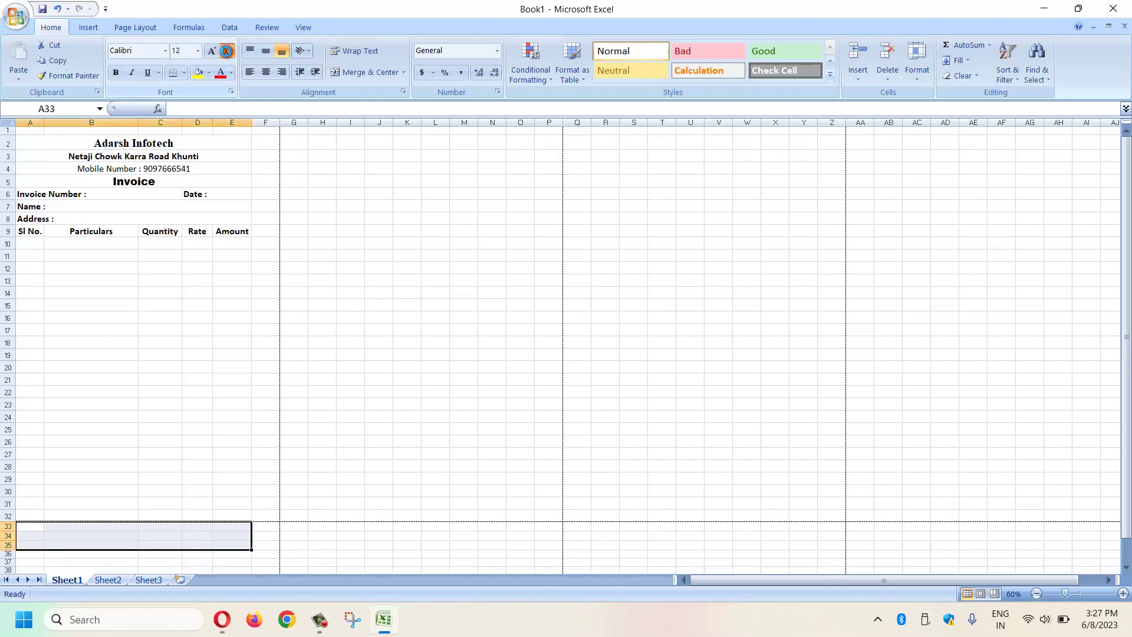
{"action": "left_click", "coordinate": [226, 52]}
{"action": "left_click", "coordinate": [271, 467]}
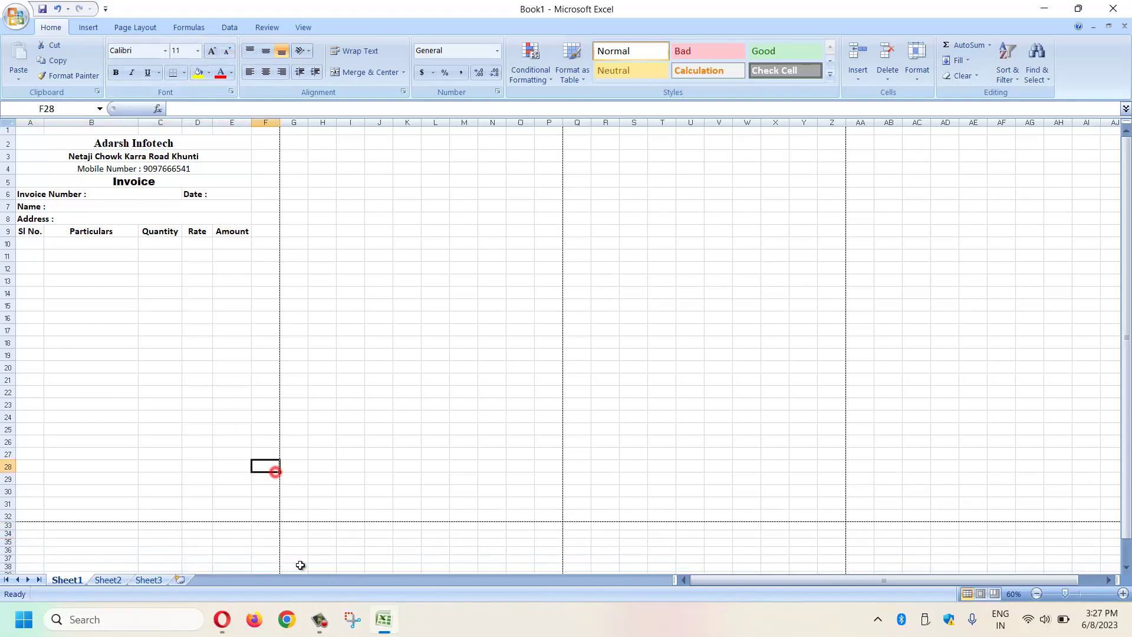
{"action": "left_click", "coordinate": [163, 515]}
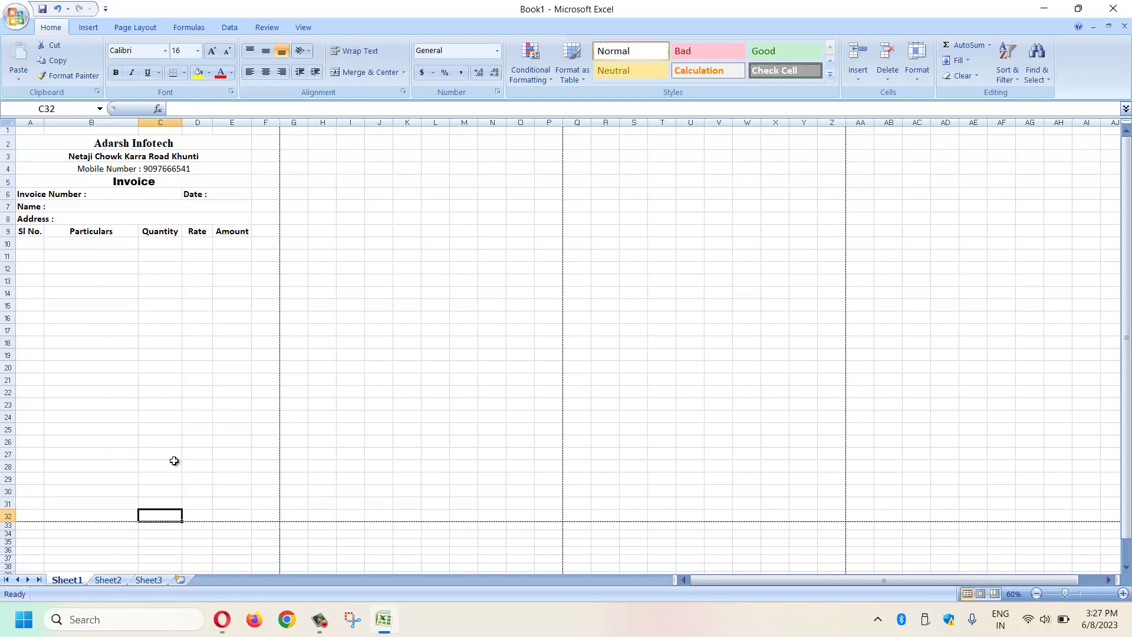
{"action": "left_click", "coordinate": [194, 430]}
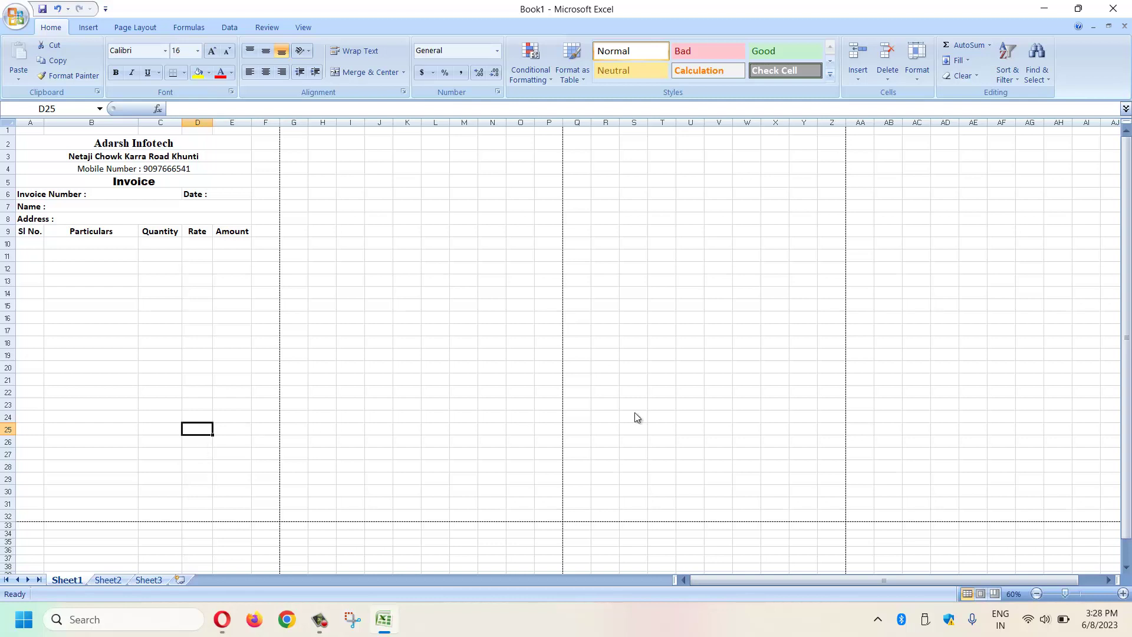
Enter the Total, SGST and CGST labels in D25:D27.
{"action": "type", "text": "Total"}
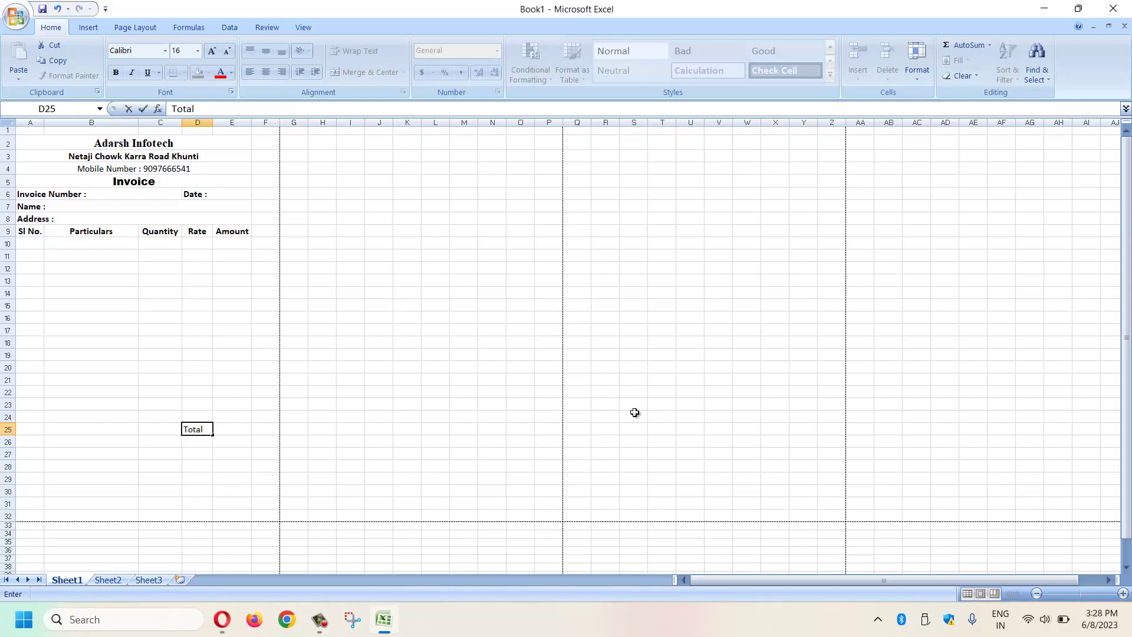
{"action": "key", "text": "Return"}
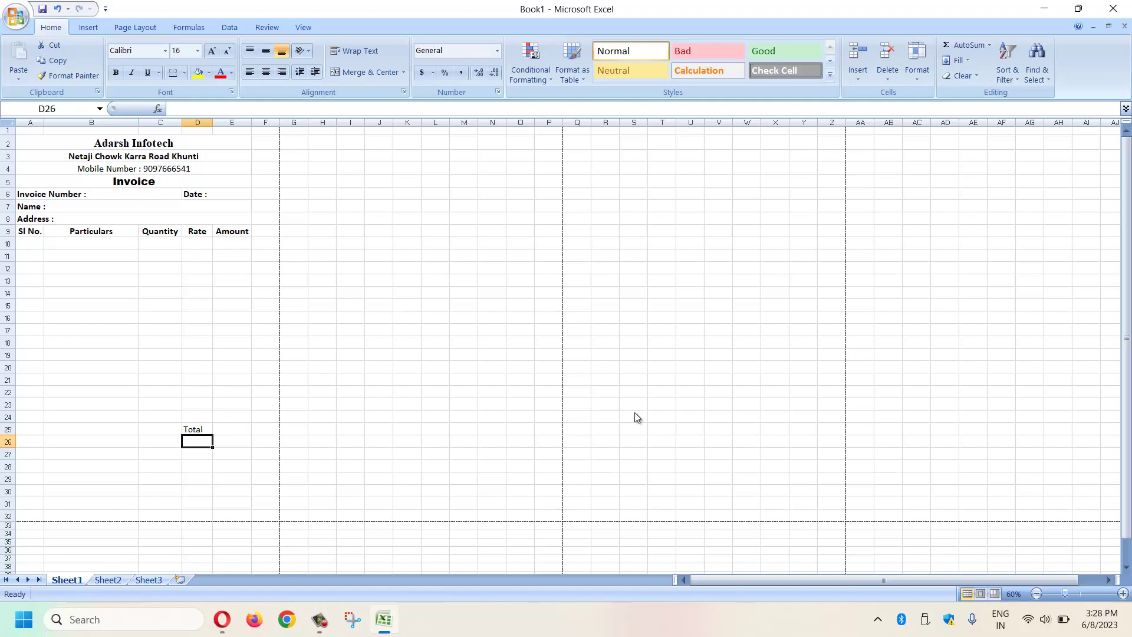
{"action": "type", "text": "SGST"}
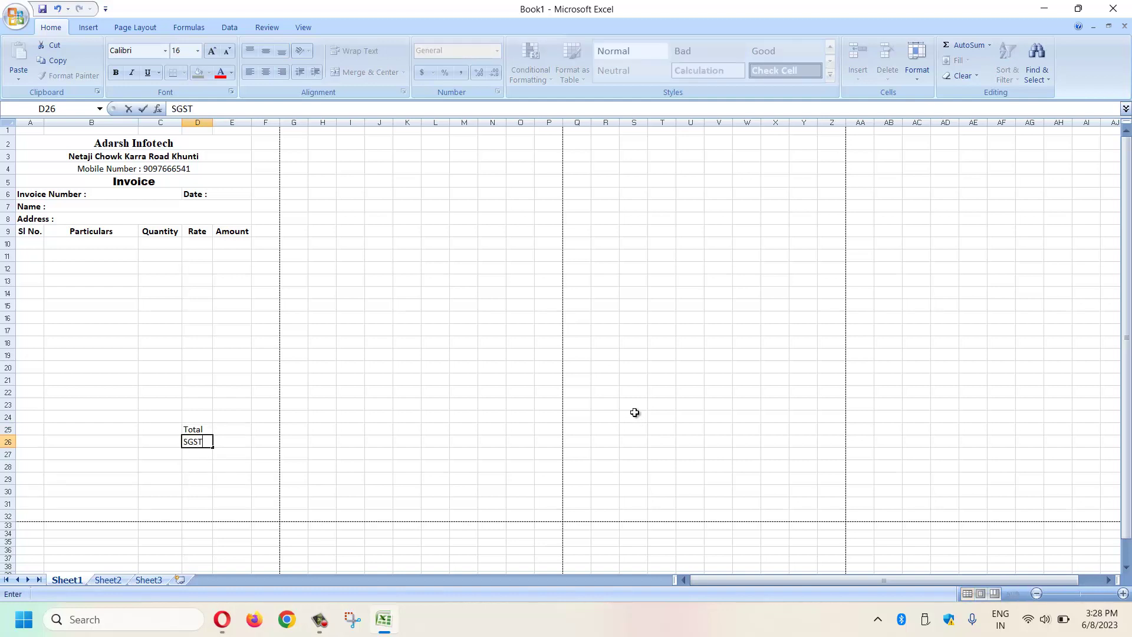
{"action": "key", "text": "ctrl+Return"}
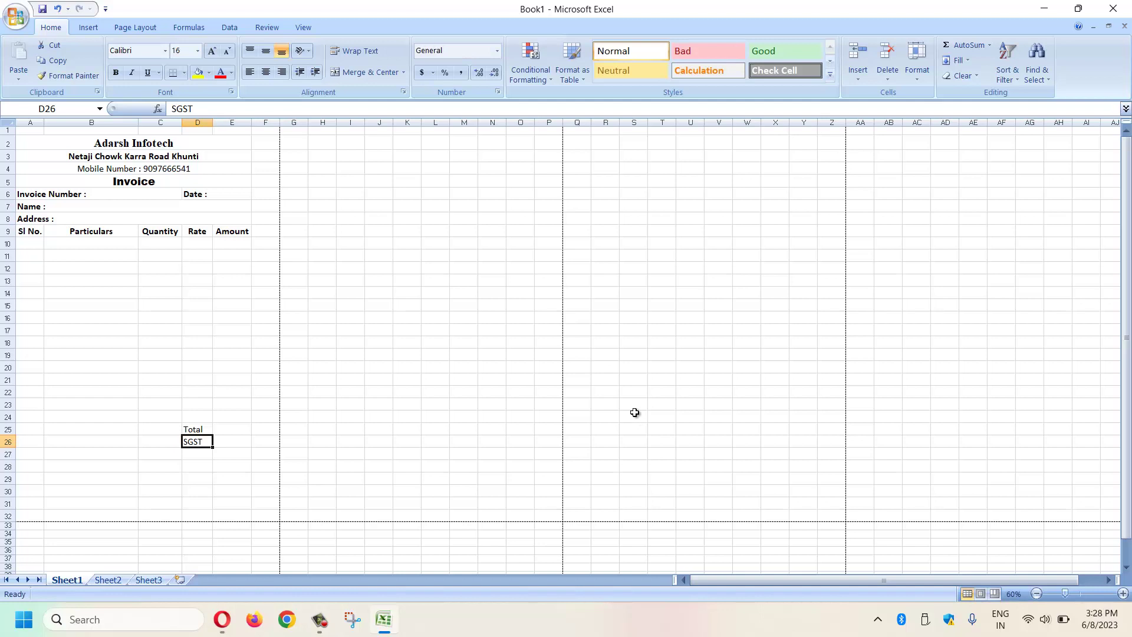
{"action": "key", "text": "Down"}
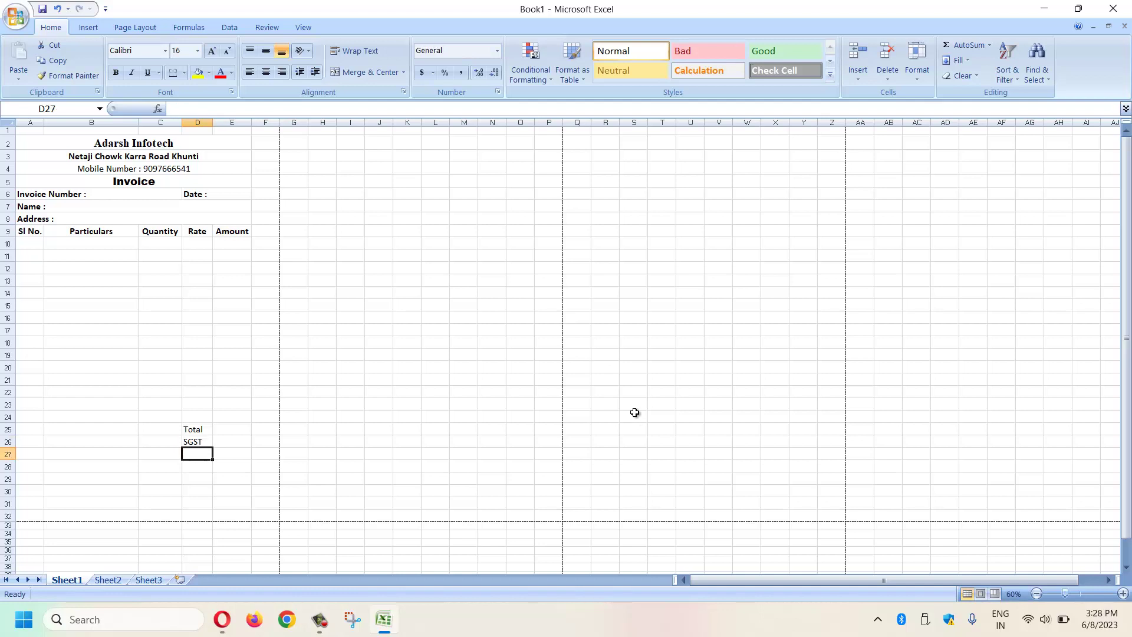
{"action": "type", "text": "CGST"}
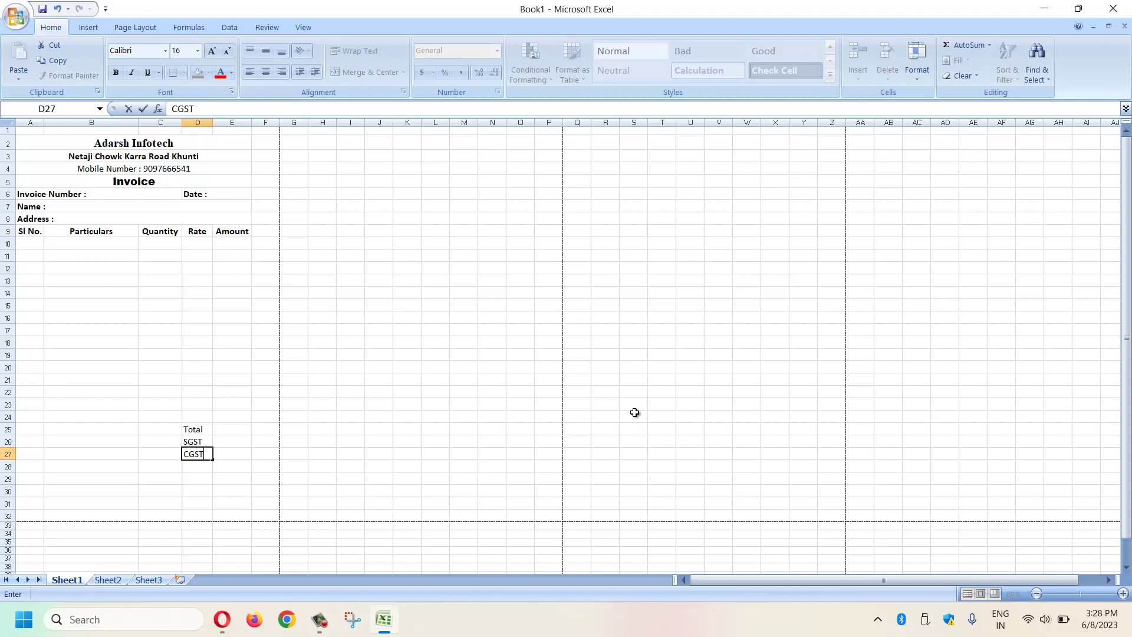
{"action": "key", "text": "Return"}
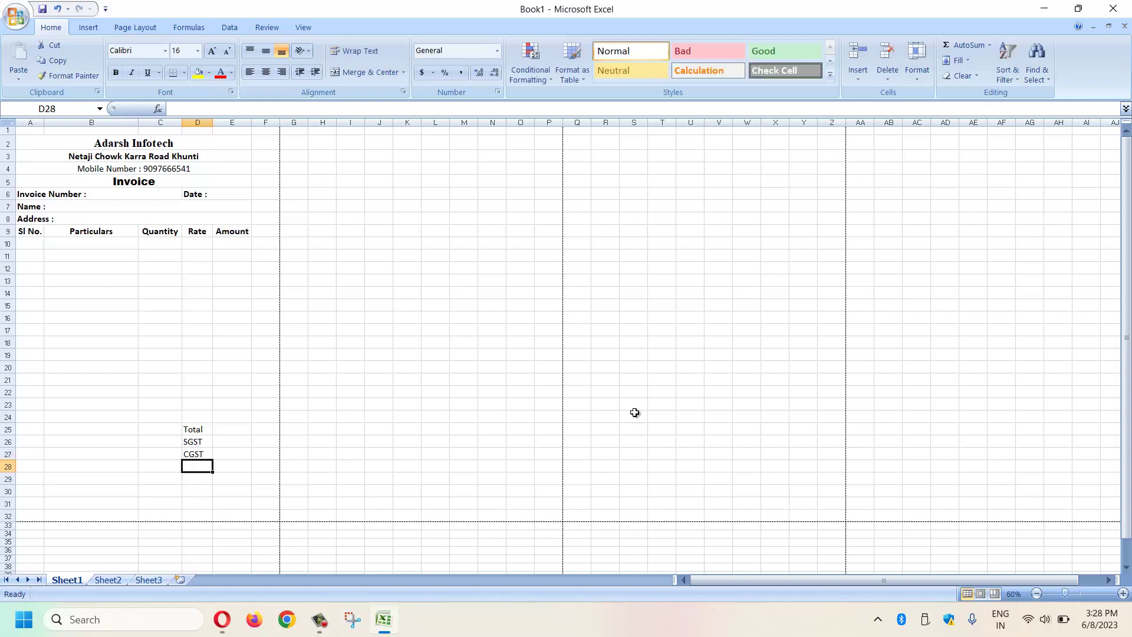
Add 'G Total' in D28 and 'Signature' in D31, and widen column D slightly.
{"action": "type", "text": "G Total"}
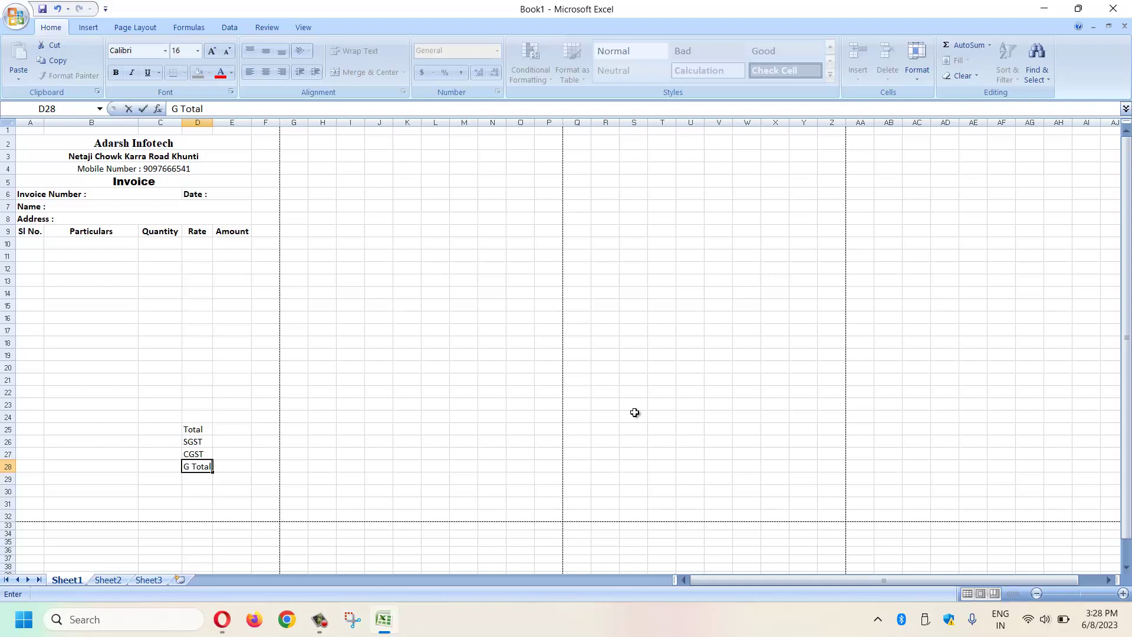
{"action": "key", "text": "Return"}
{"action": "key", "text": "Return"}
{"action": "key", "text": "Return"}
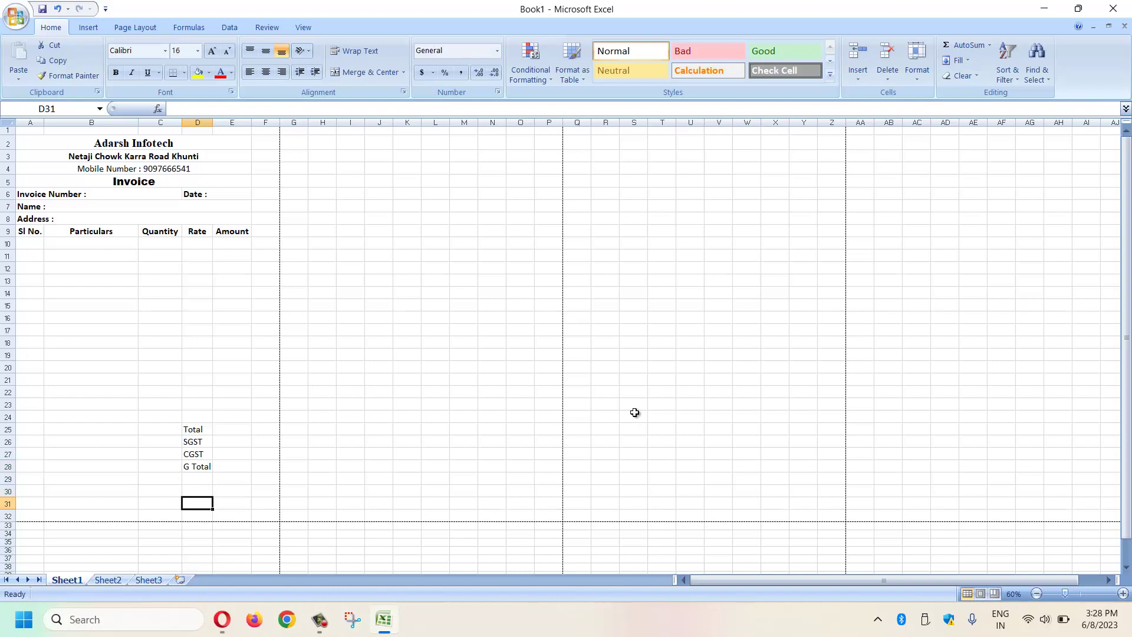
{"action": "type", "text": "Signature"}
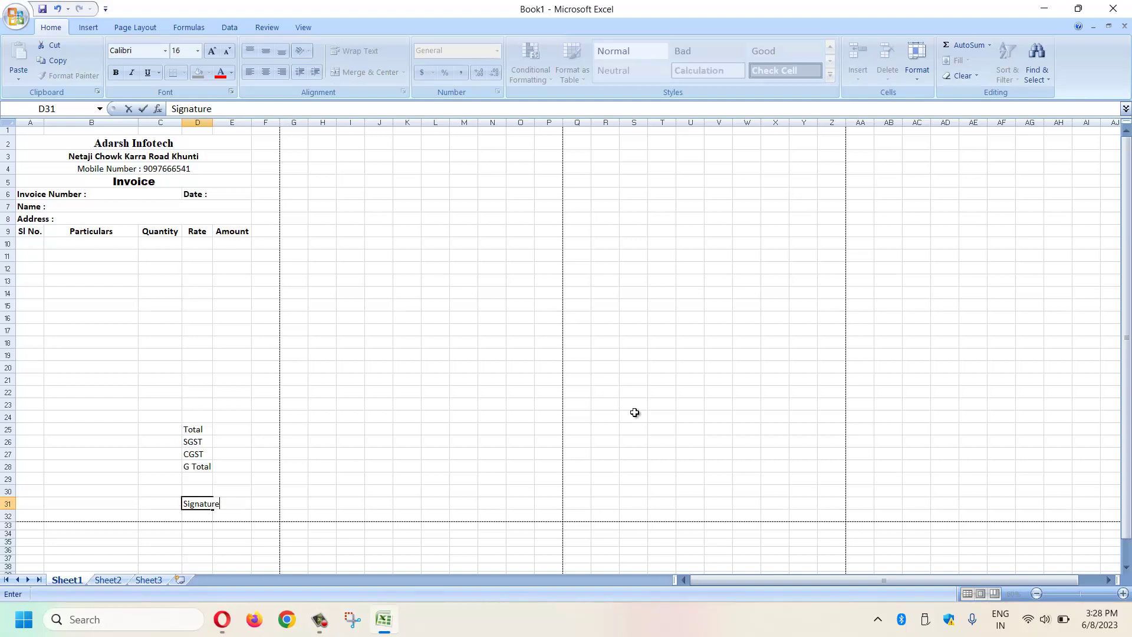
{"action": "left_click", "coordinate": [200, 427]}
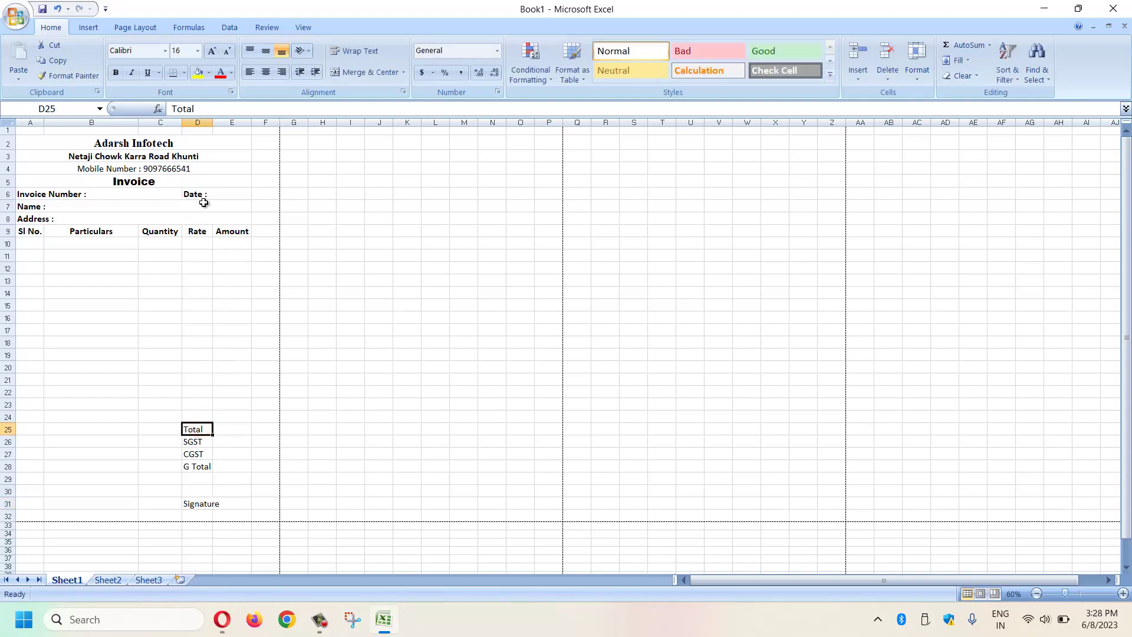
{"action": "left_click_drag", "start_coordinate": [213, 122], "coordinate": [215, 123]}
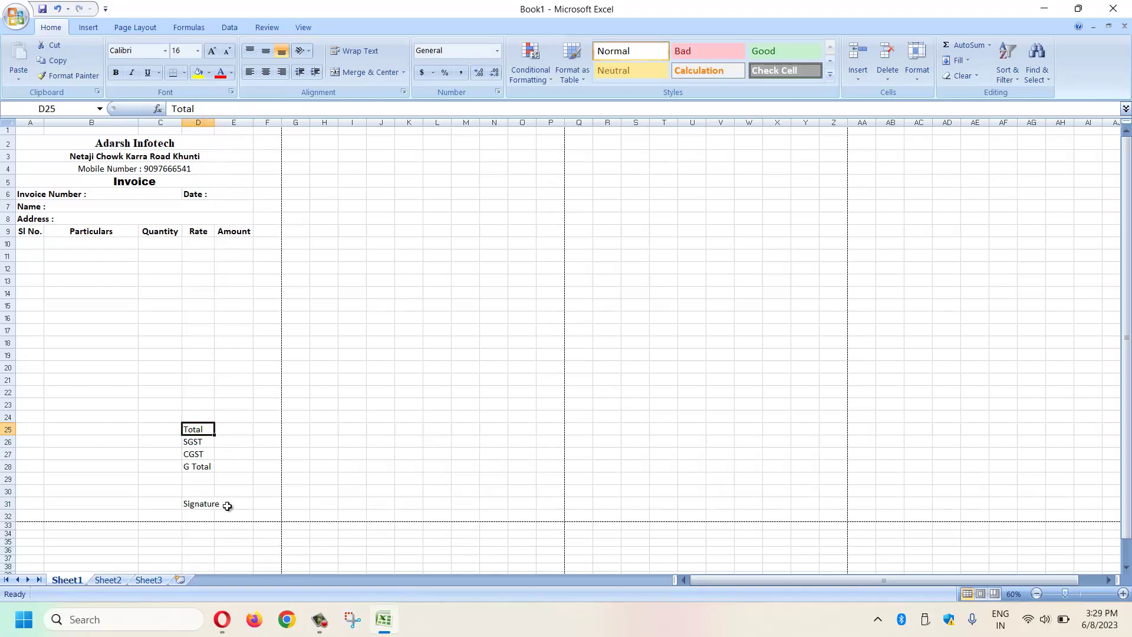
Bold the Total, SGST, CGST and G Total labels in D25:D28.
{"action": "left_click", "coordinate": [242, 522]}
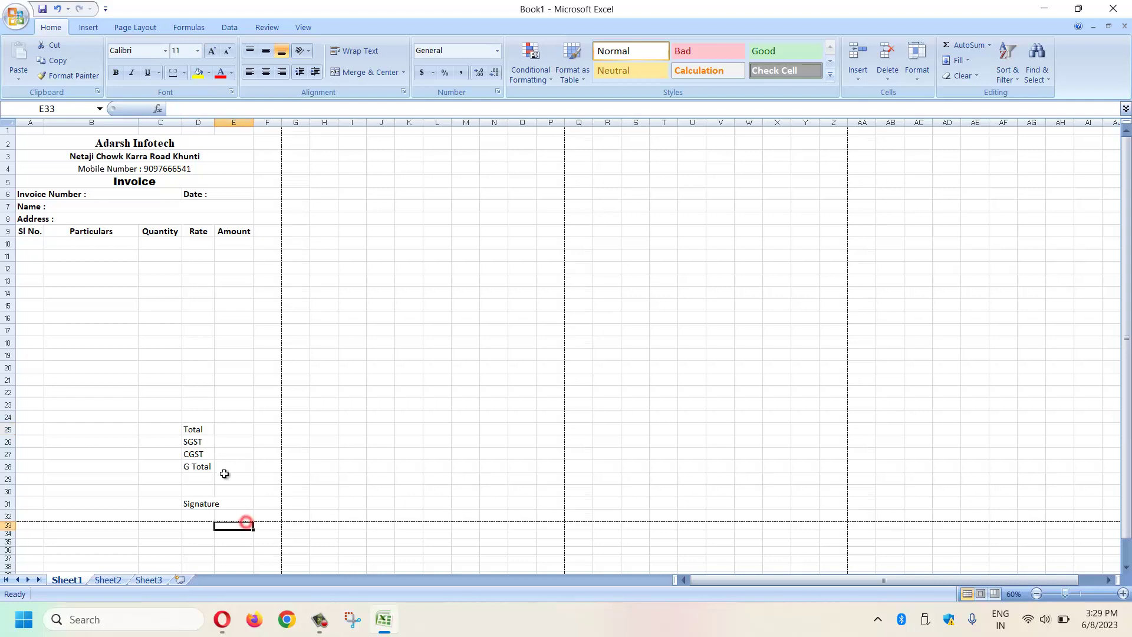
{"action": "left_click", "coordinate": [200, 427]}
{"action": "left_click_drag", "start_coordinate": [201, 427], "coordinate": [199, 465]}
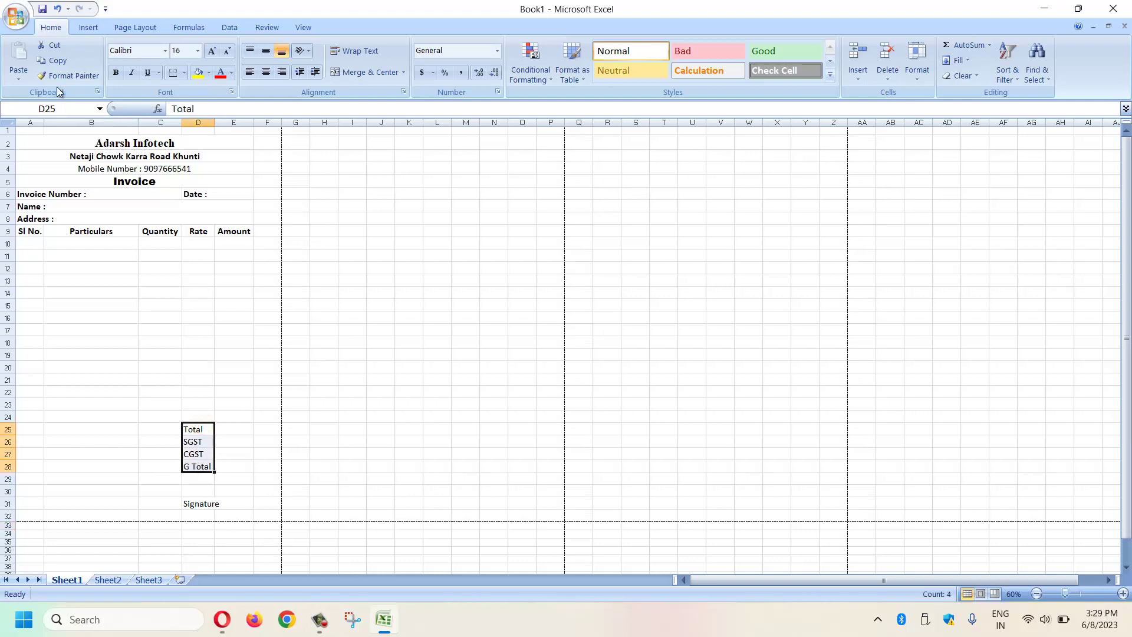
{"action": "left_click", "coordinate": [116, 72]}
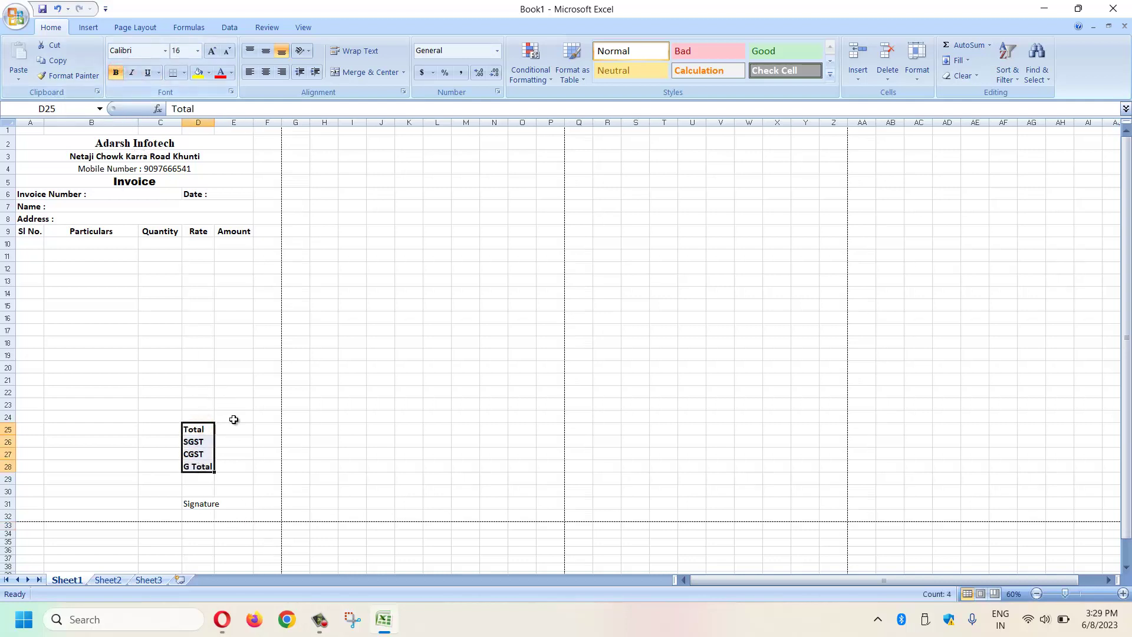
Merge and centre Signature across D31:E31, bold at size 18.
{"action": "left_click", "coordinate": [236, 429]}
{"action": "left_click", "coordinate": [200, 503]}
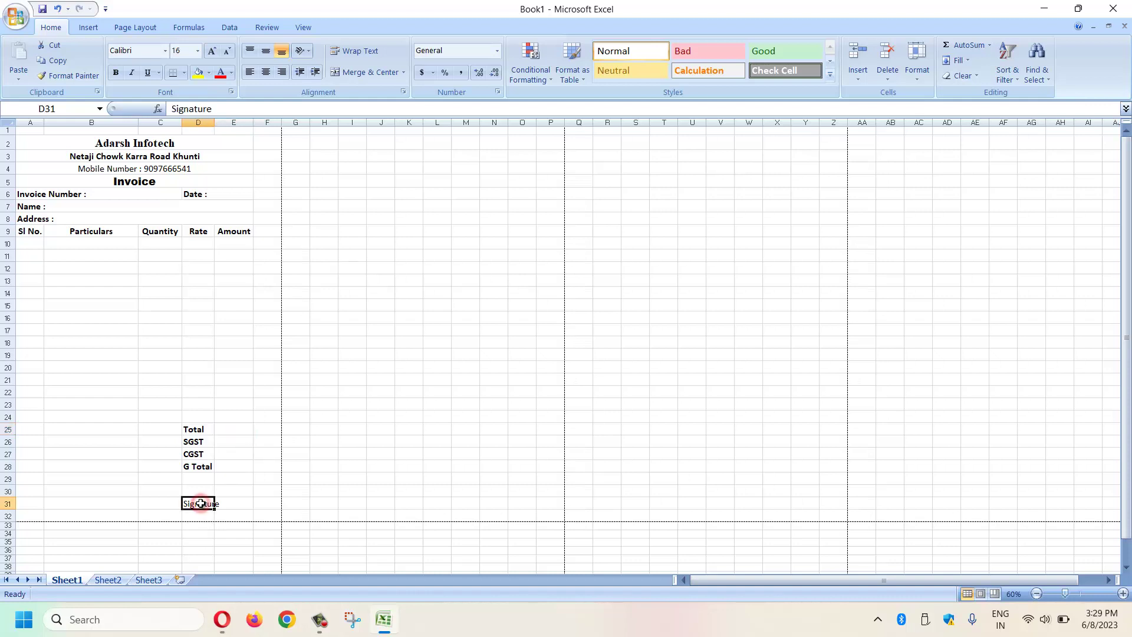
{"action": "left_click_drag", "start_coordinate": [200, 503], "coordinate": [235, 503]}
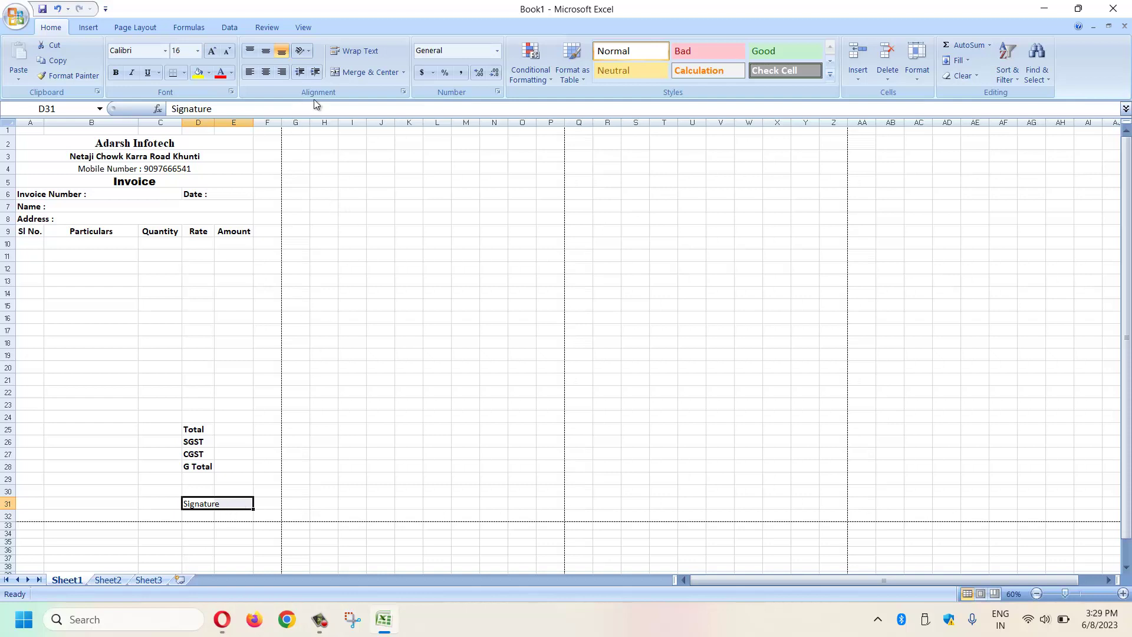
{"action": "left_click", "coordinate": [366, 73]}
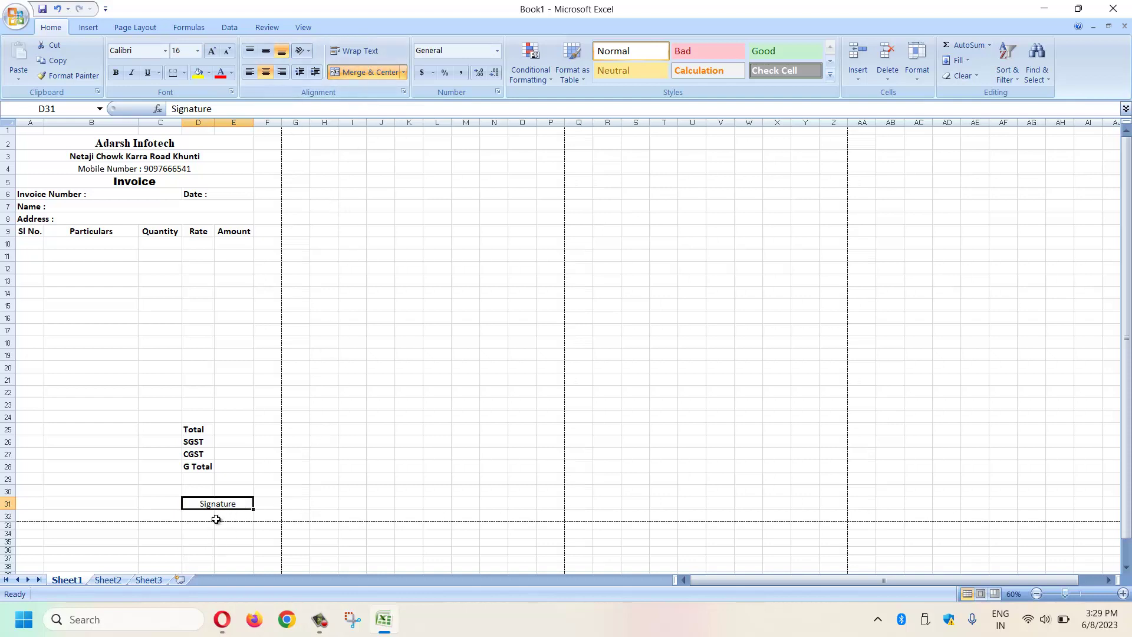
{"action": "left_click", "coordinate": [115, 72]}
{"action": "left_click", "coordinate": [210, 53]}
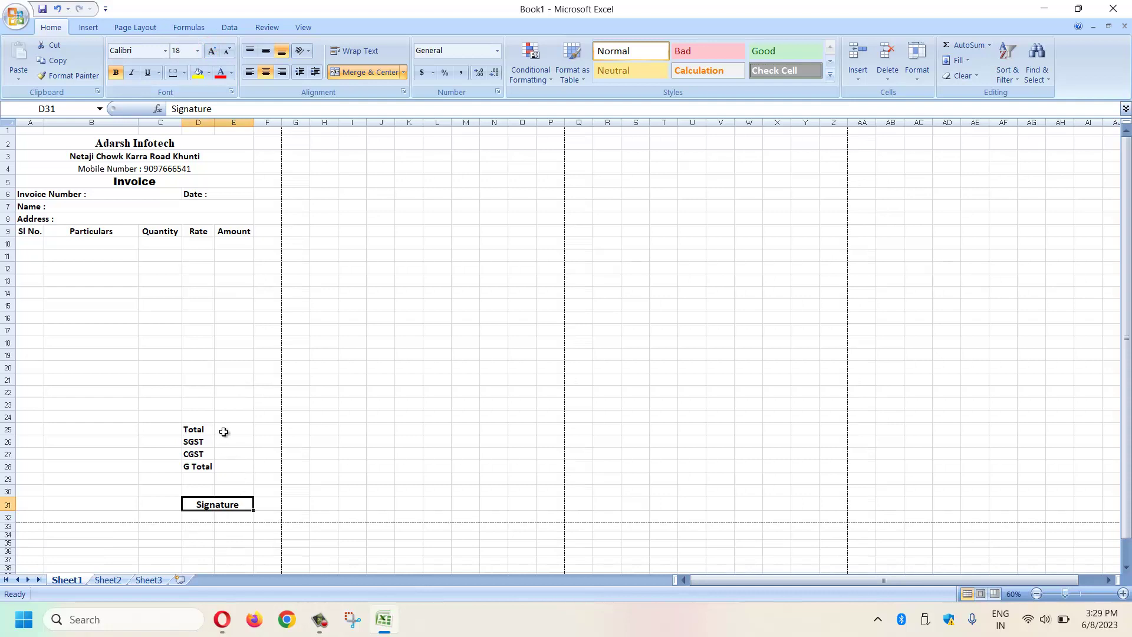
Merge D29:E30 into one blank block and select the invoice table A2:E28.
{"action": "left_click_drag", "start_coordinate": [203, 480], "coordinate": [247, 488]}
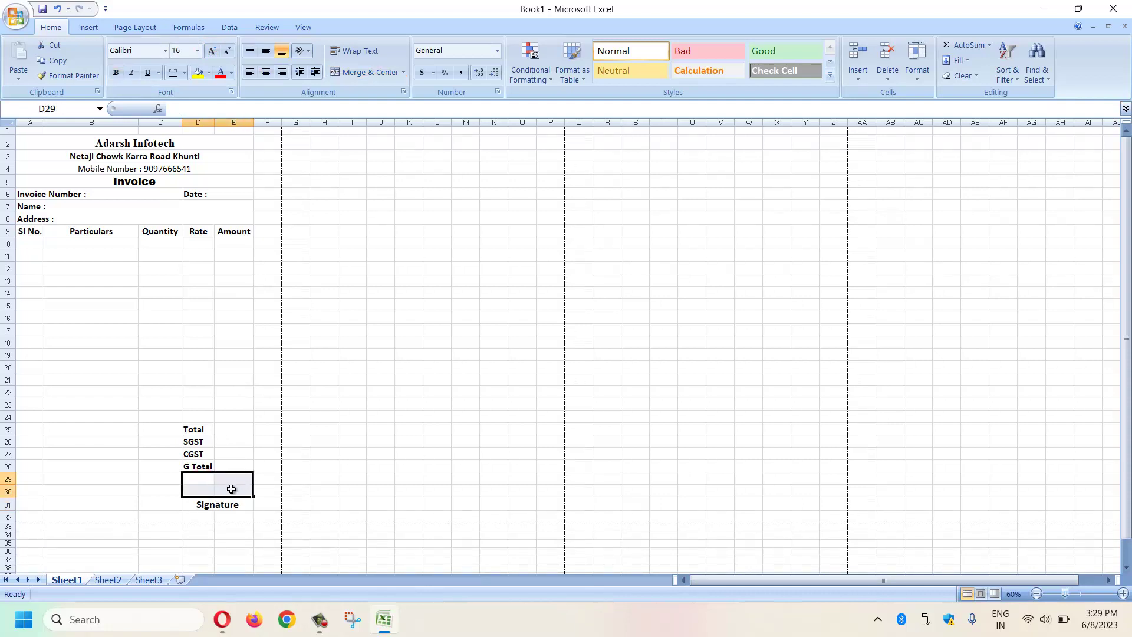
{"action": "left_click", "coordinate": [358, 72]}
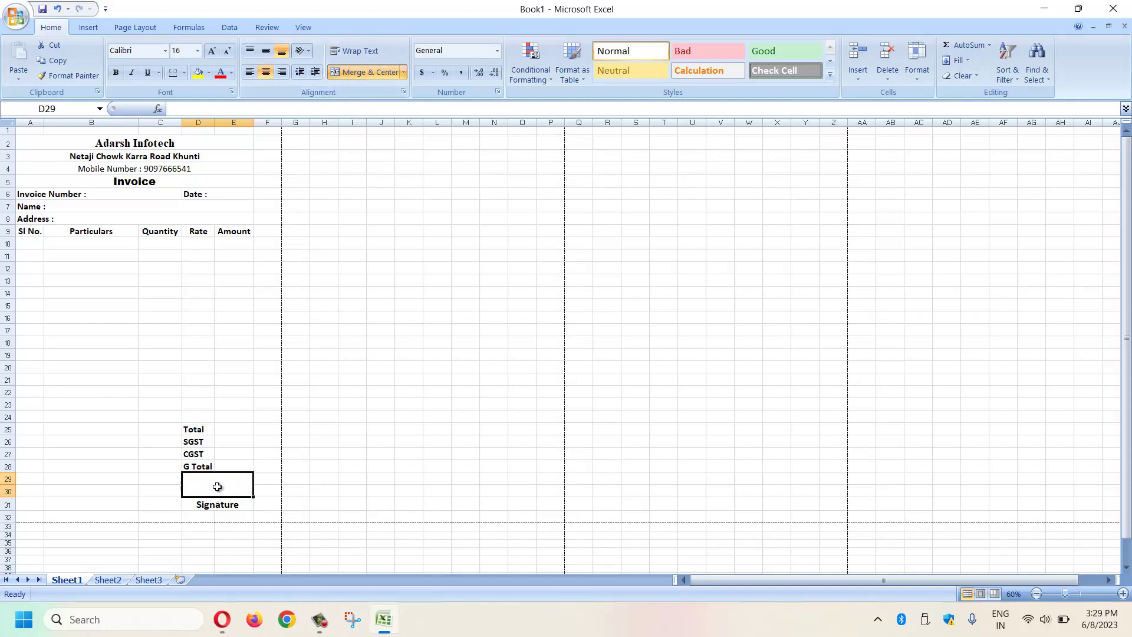
{"action": "left_click", "coordinate": [264, 487]}
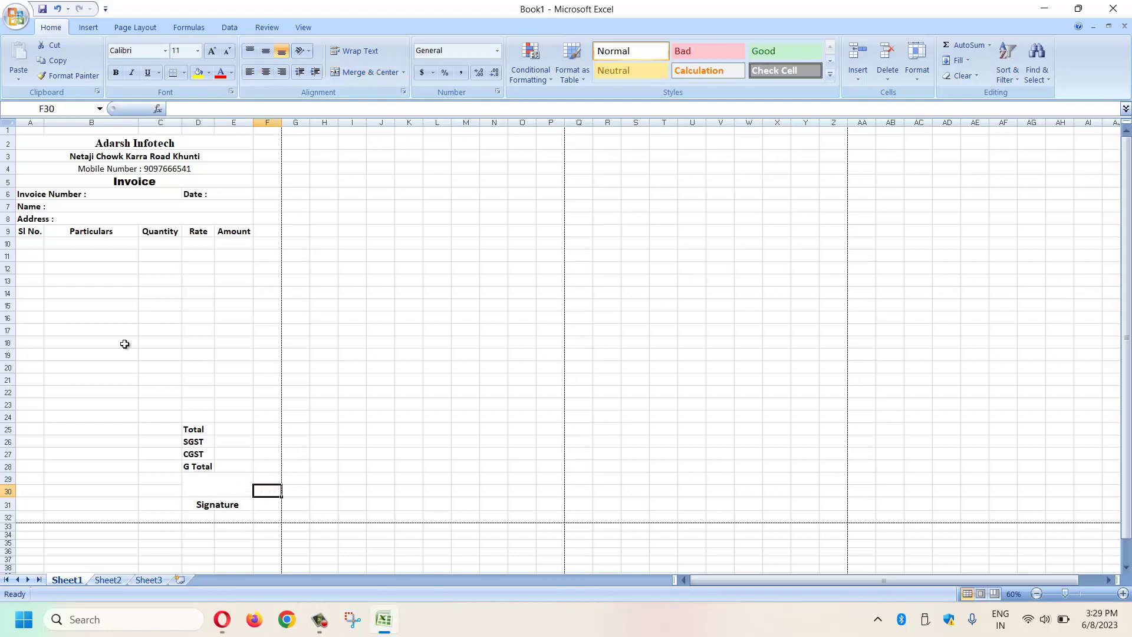
{"action": "left_click_drag", "start_coordinate": [79, 141], "coordinate": [191, 471]}
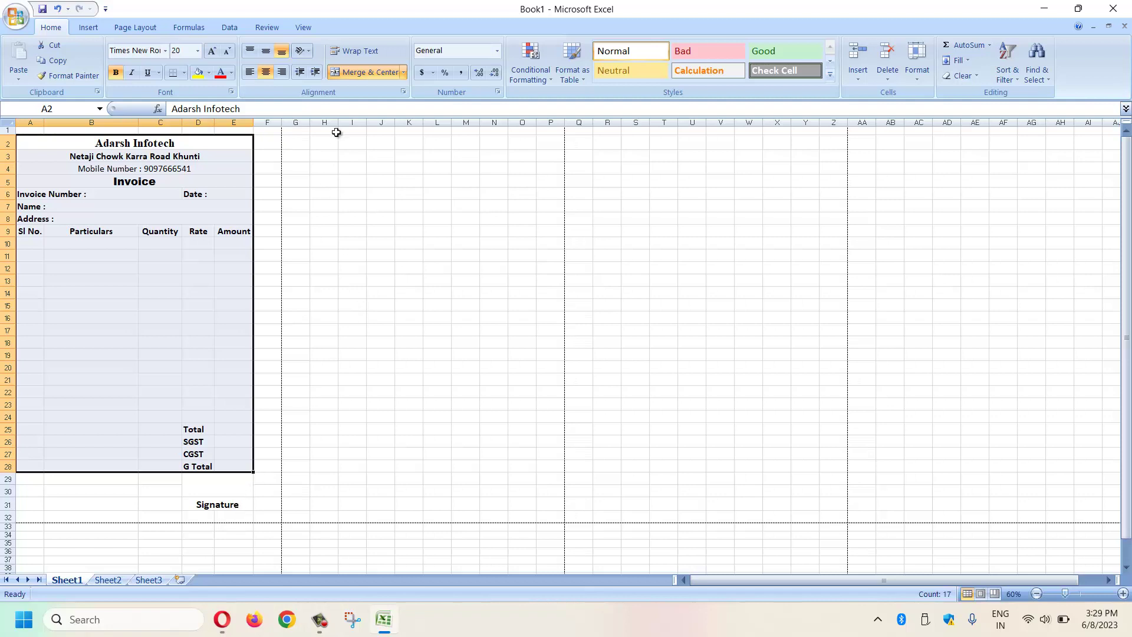
Apply All Borders to A2:E28 and an outside border around D29:E31.
{"action": "left_click", "coordinate": [184, 72]}
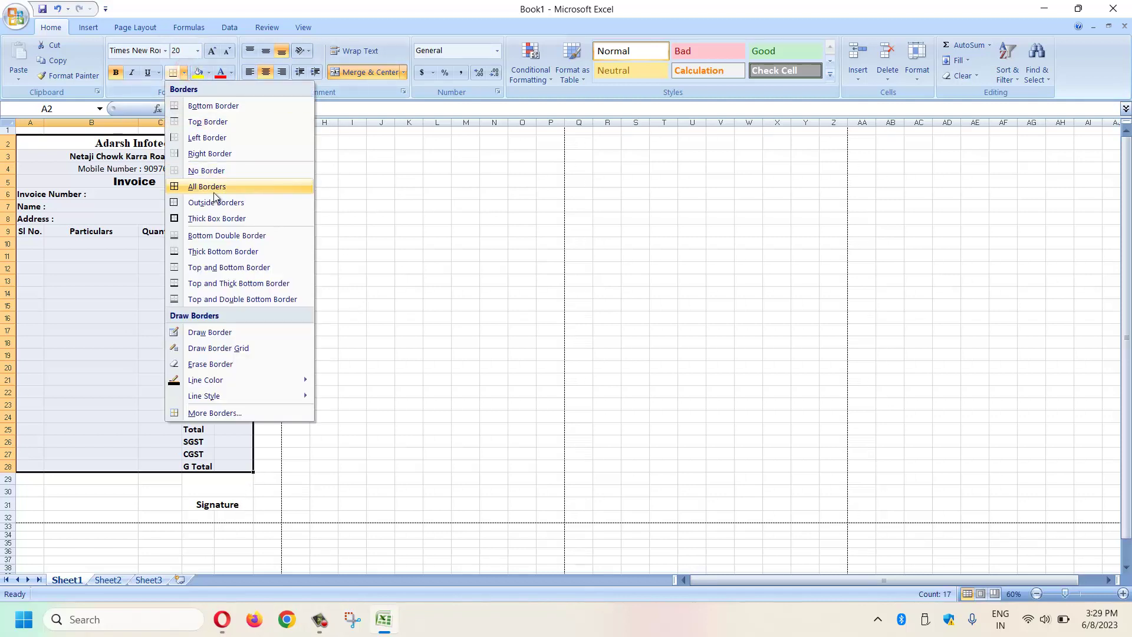
{"action": "left_click", "coordinate": [206, 187]}
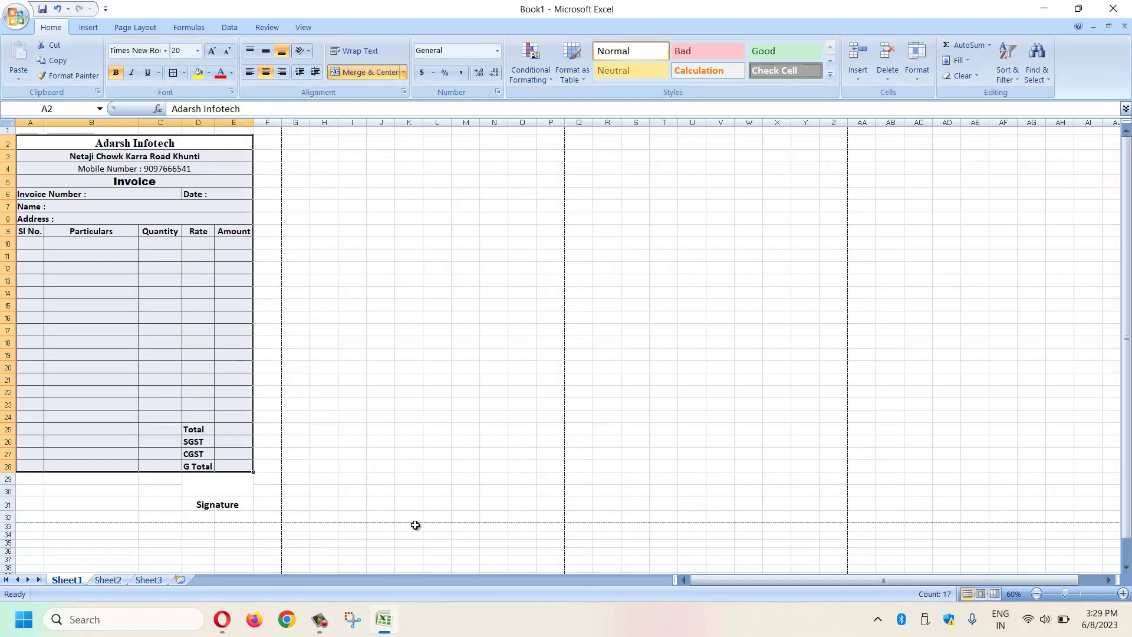
{"action": "left_click", "coordinate": [284, 512]}
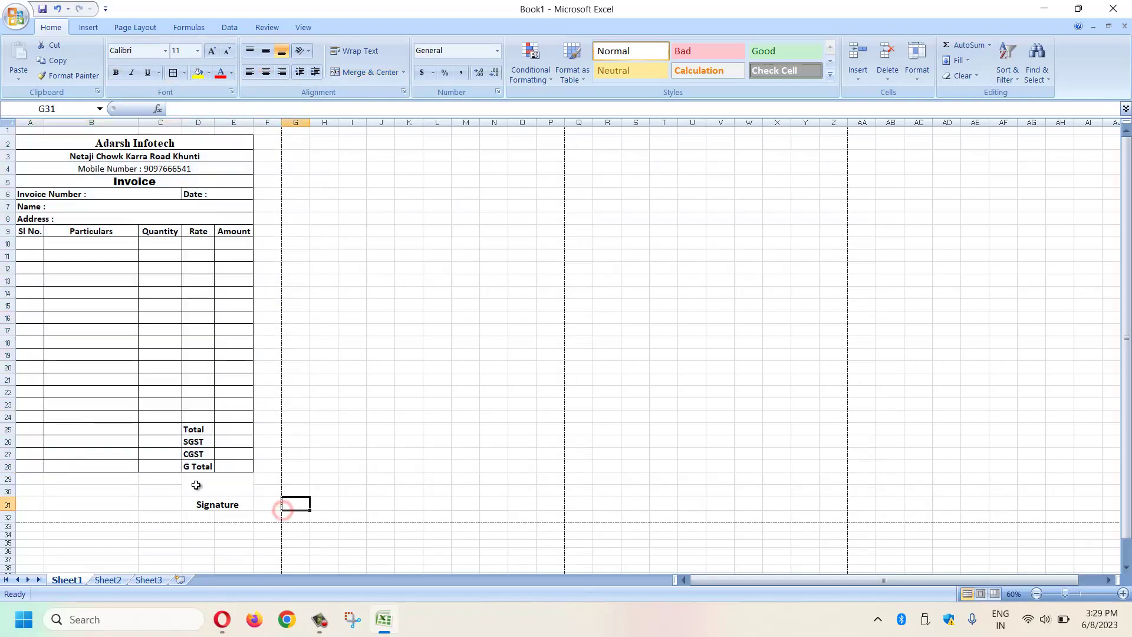
{"action": "left_click_drag", "start_coordinate": [195, 479], "coordinate": [212, 505]}
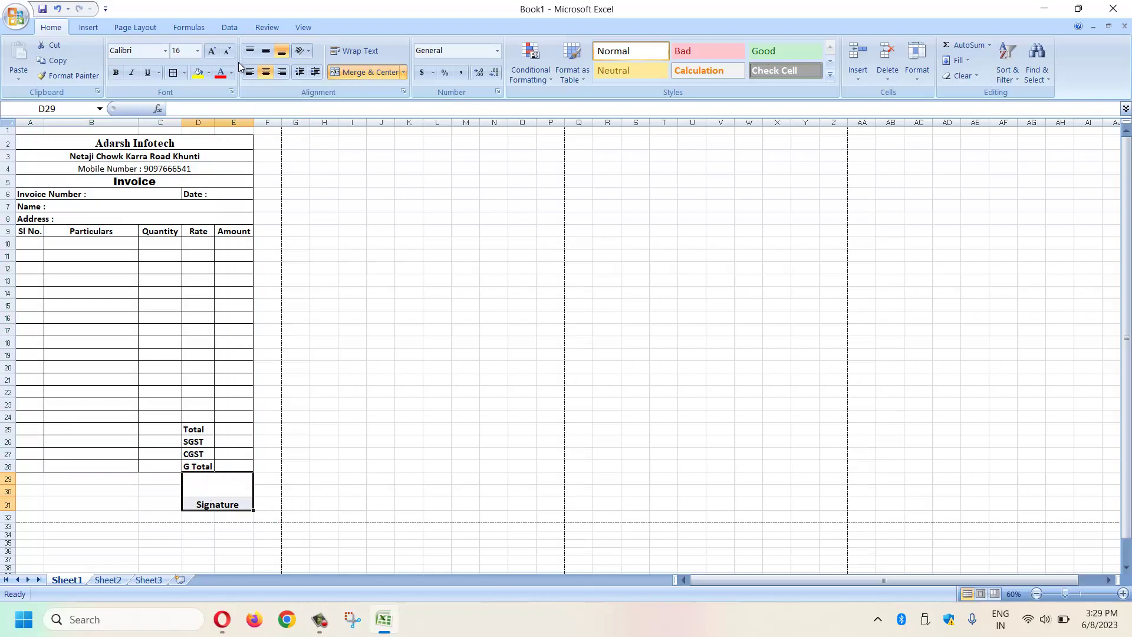
{"action": "left_click", "coordinate": [172, 73]}
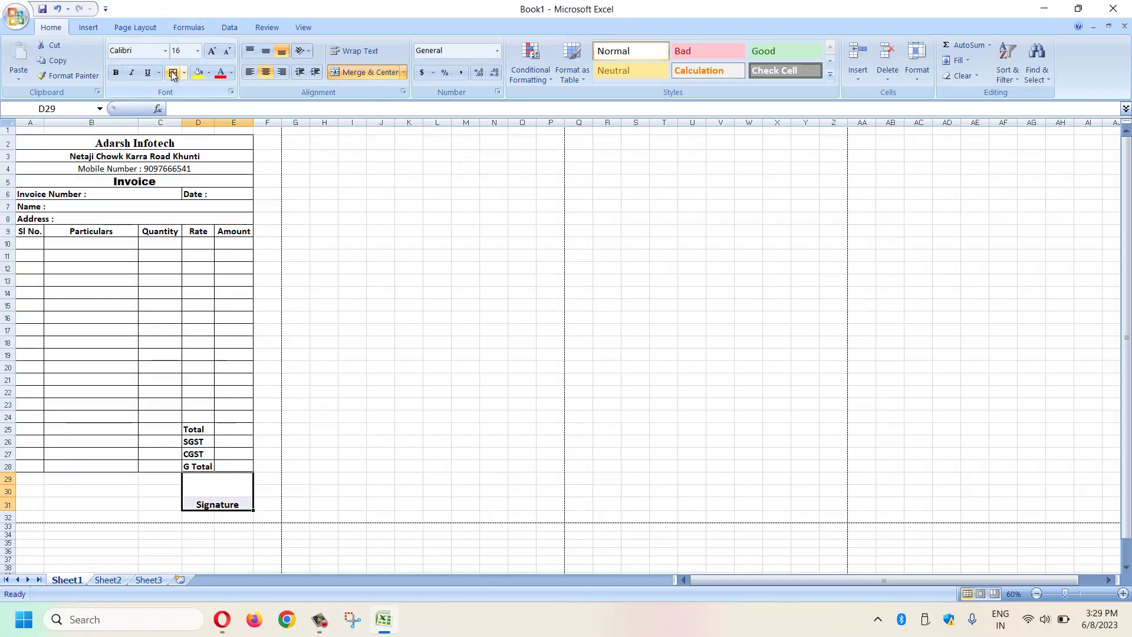
{"action": "left_click", "coordinate": [342, 366]}
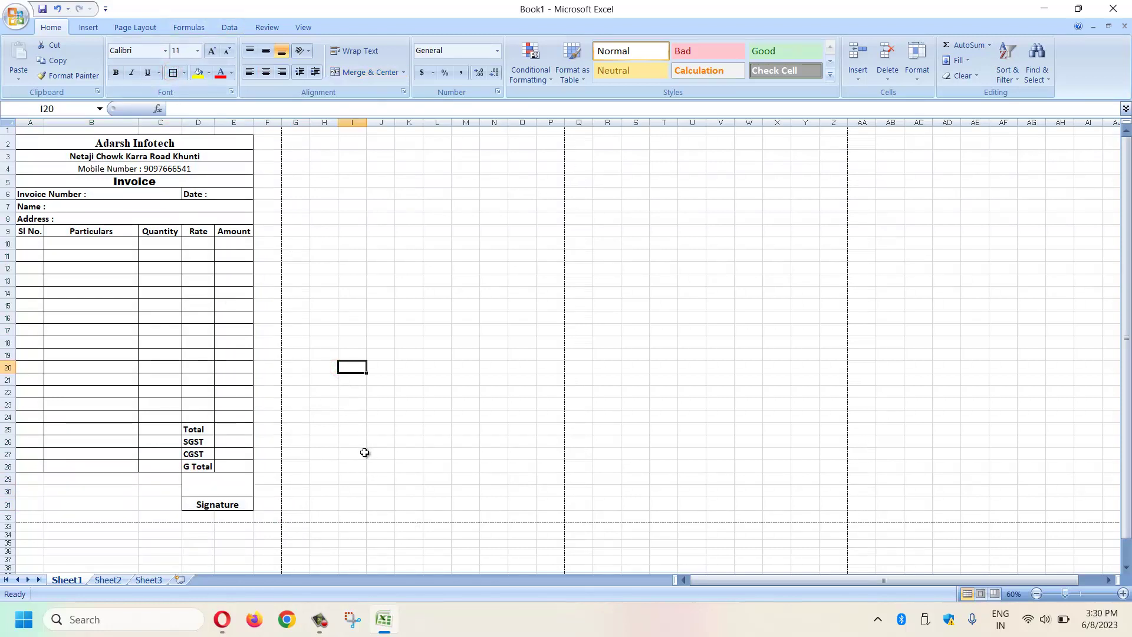
{"action": "left_click", "coordinate": [16, 18]}
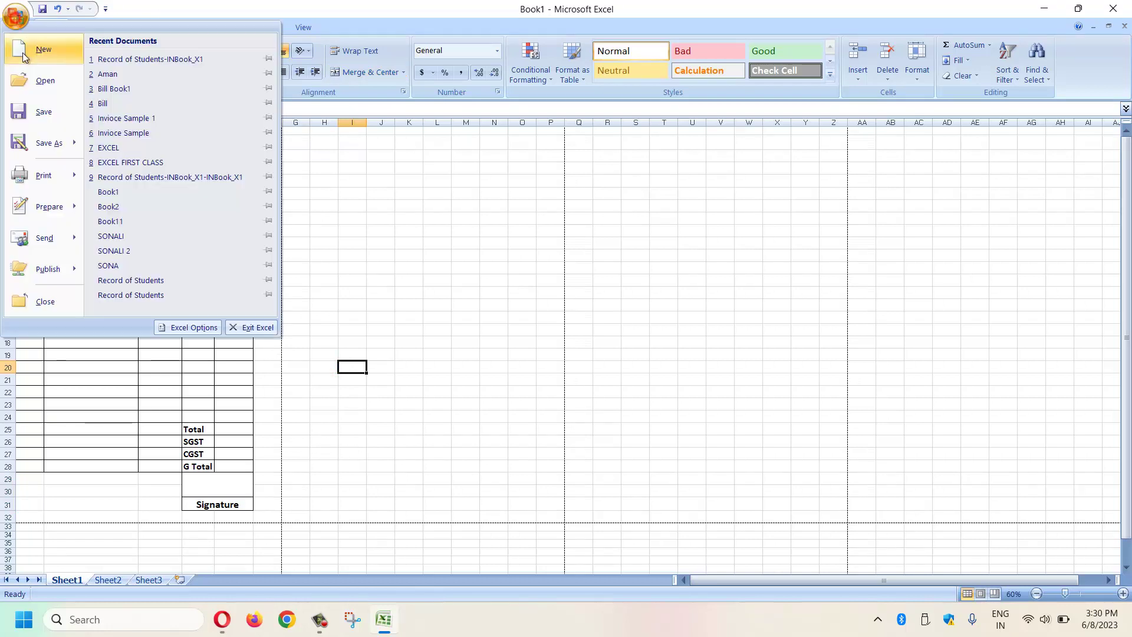
{"action": "mouse_move", "coordinate": [44, 176]}
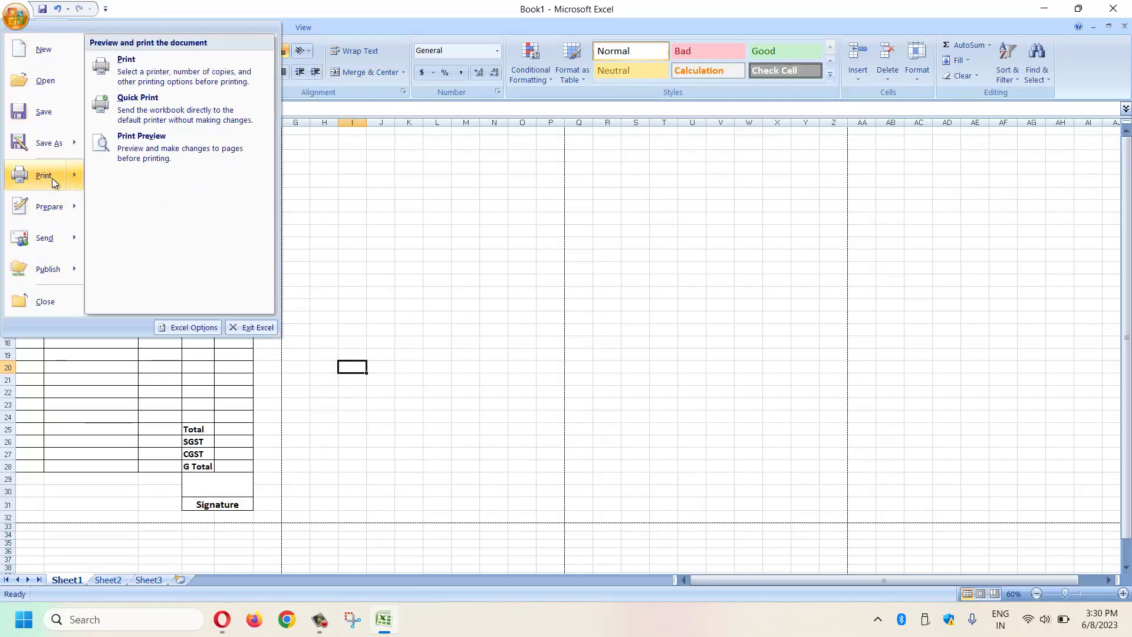
{"action": "left_click", "coordinate": [150, 157]}
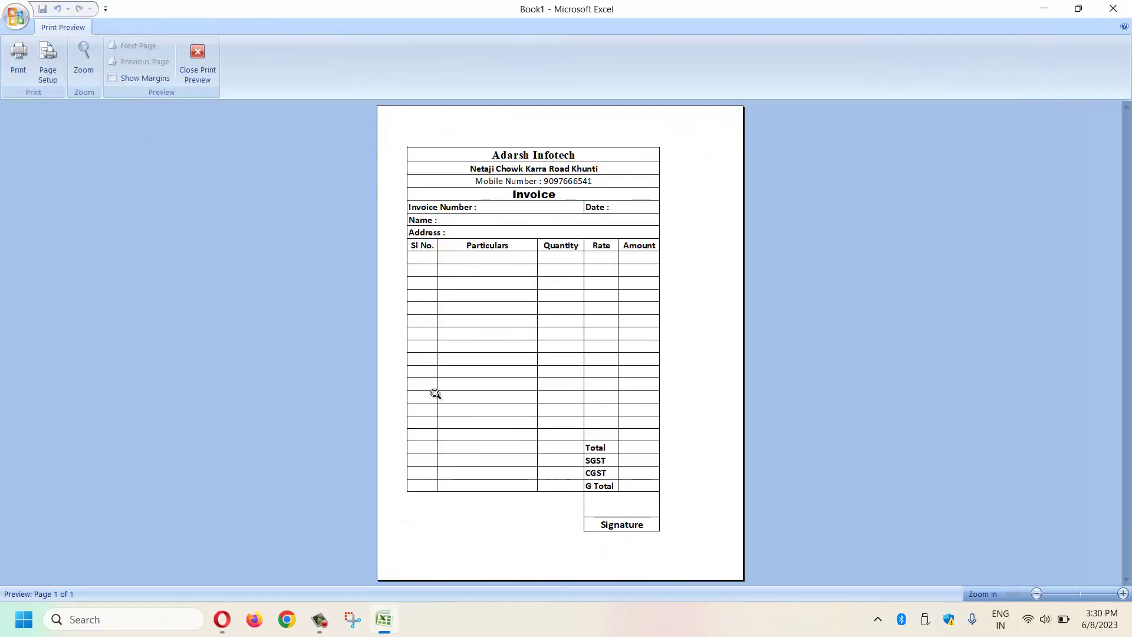
{"action": "key", "text": "Escape"}
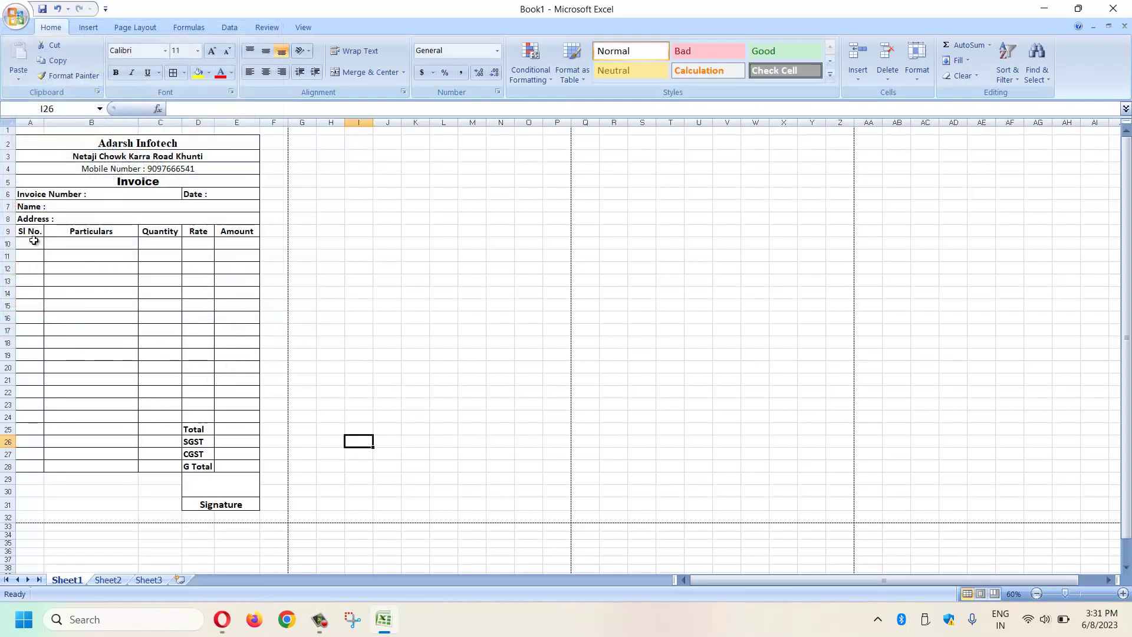
{"action": "left_click", "coordinate": [34, 240]}
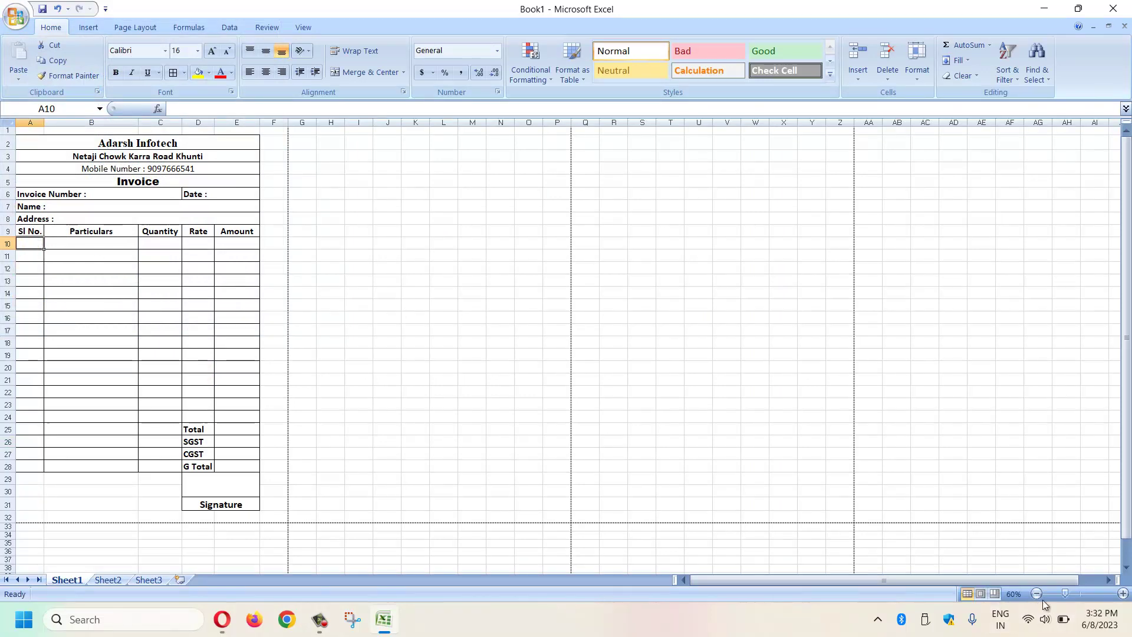
Zoom to 90% and make item rows A10:E24 centred and bold.
{"action": "left_click", "coordinate": [1122, 594]}
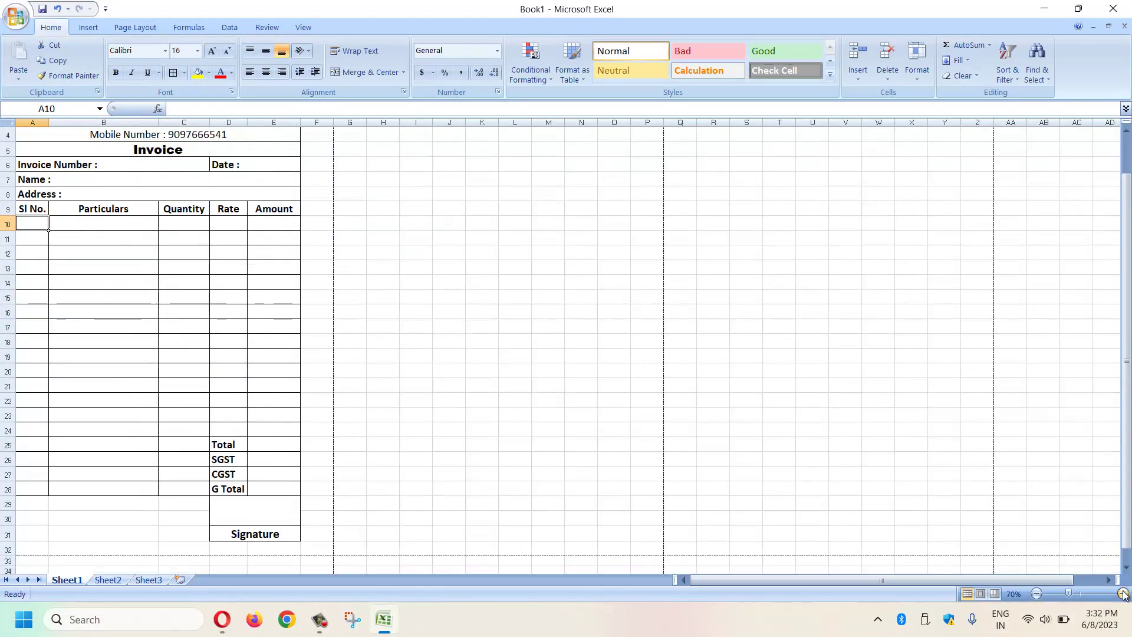
{"action": "left_click", "coordinate": [1122, 594]}
{"action": "left_click", "coordinate": [1122, 594]}
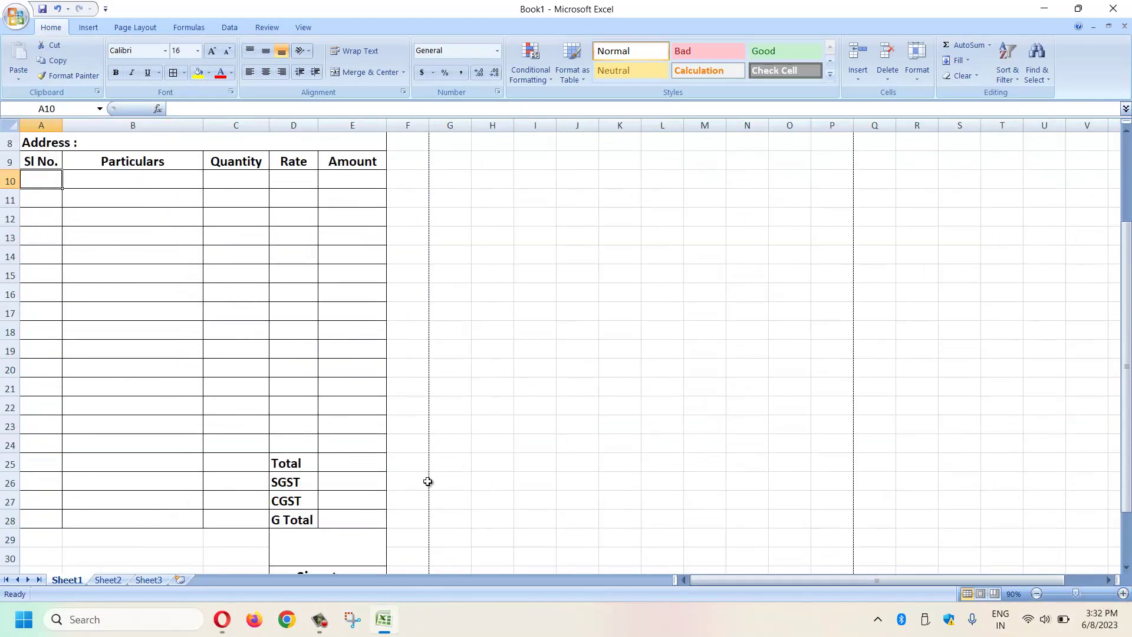
{"action": "left_click", "coordinate": [46, 177]}
{"action": "left_click_drag", "start_coordinate": [56, 186], "coordinate": [338, 439]}
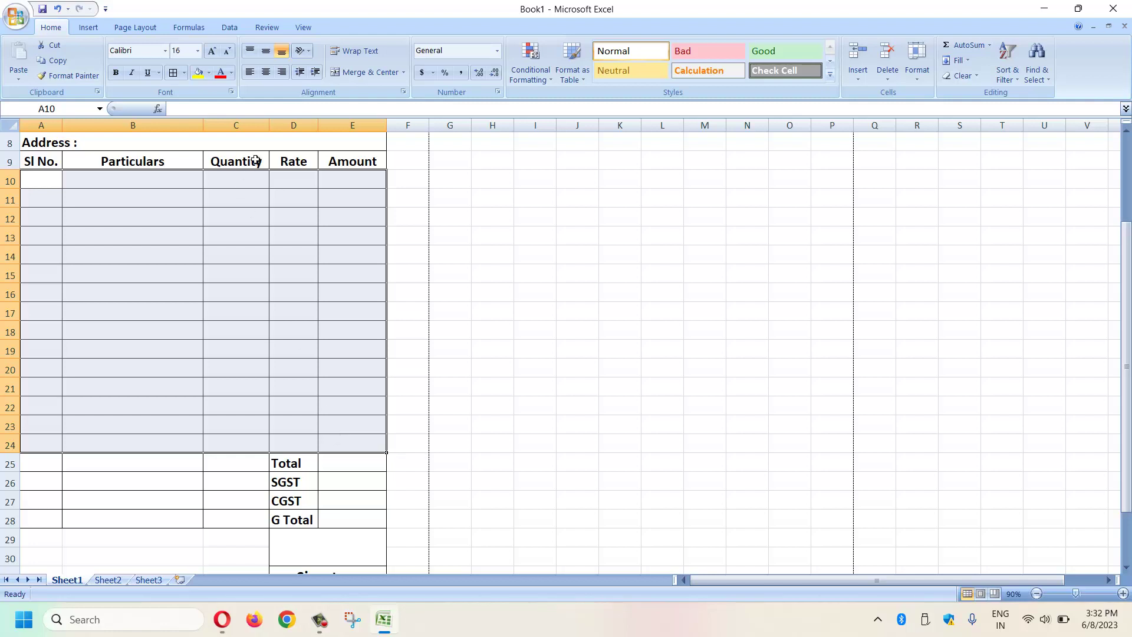
{"action": "left_click", "coordinate": [266, 72]}
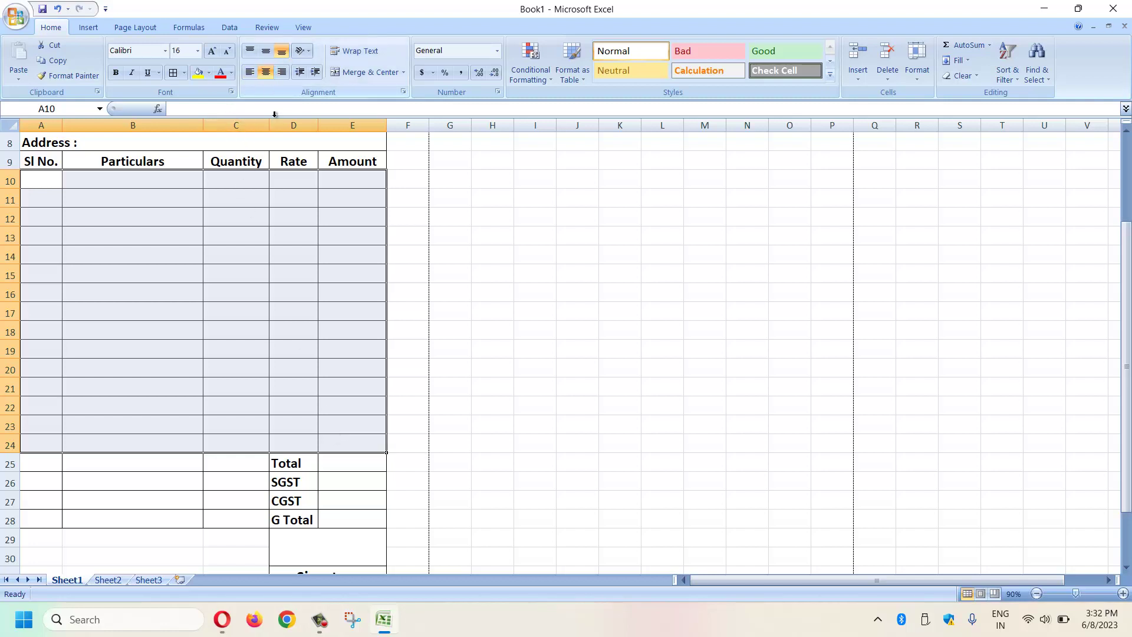
{"action": "left_click", "coordinate": [114, 73]}
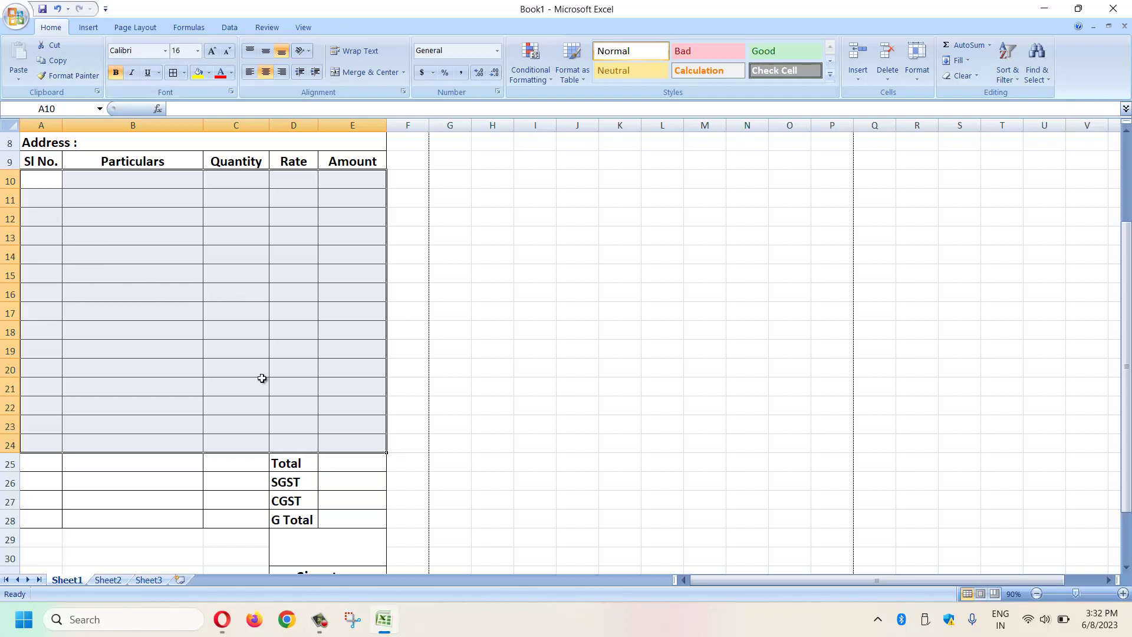
Centre and bold the total value cells E25:E28.
{"action": "left_click_drag", "start_coordinate": [348, 464], "coordinate": [350, 518]}
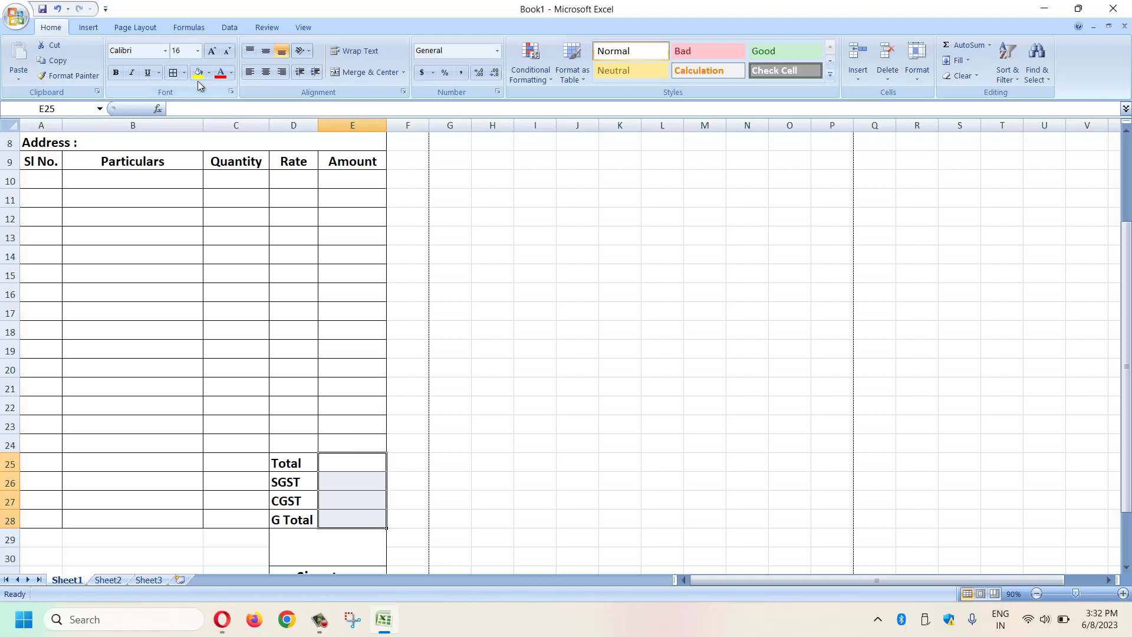
{"action": "left_click", "coordinate": [263, 71]}
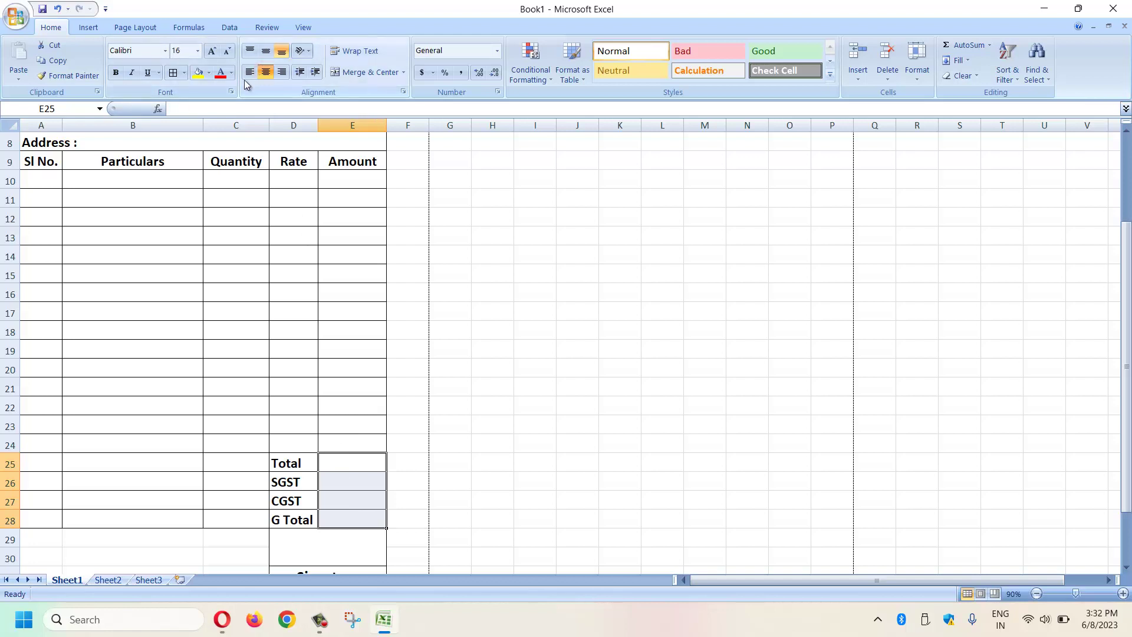
{"action": "left_click", "coordinate": [116, 72]}
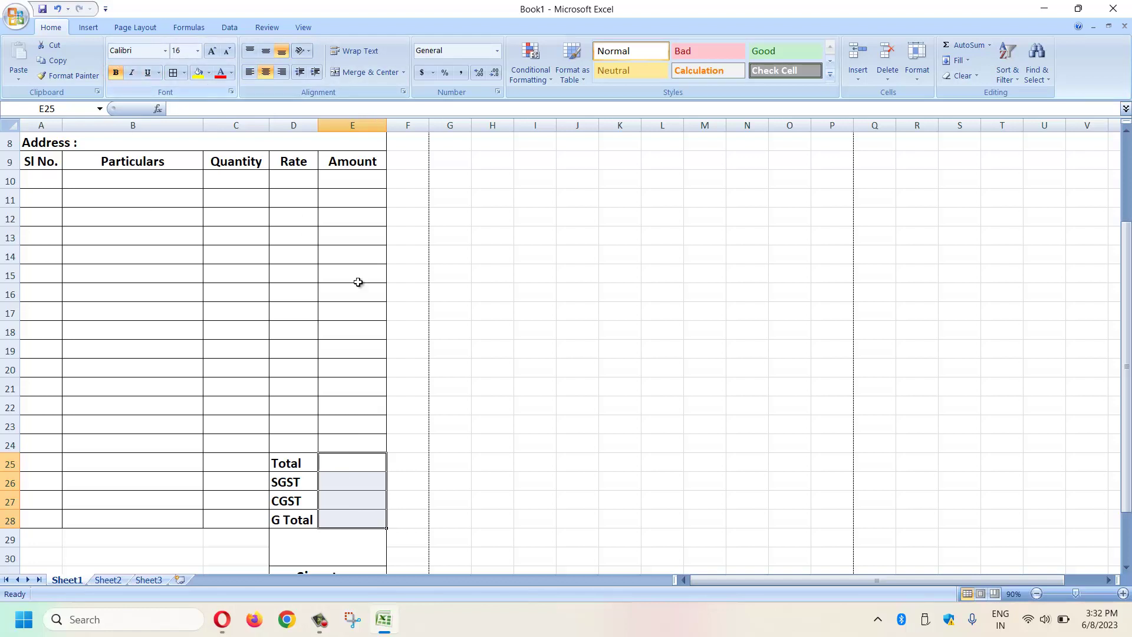
{"action": "left_click", "coordinate": [352, 424]}
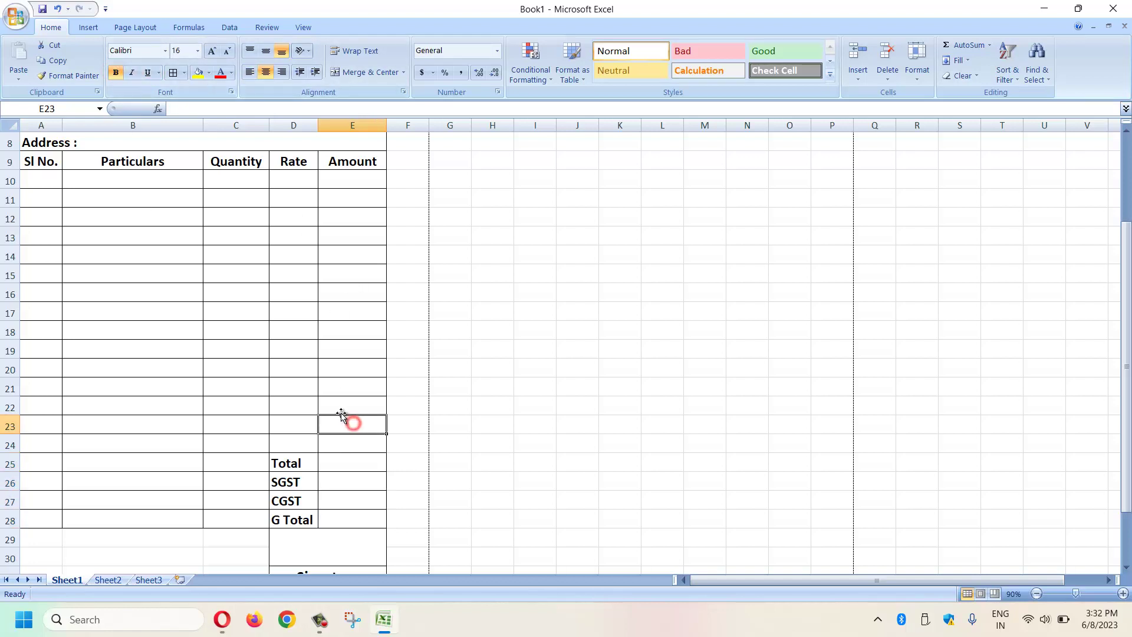
{"action": "left_click", "coordinate": [44, 179]}
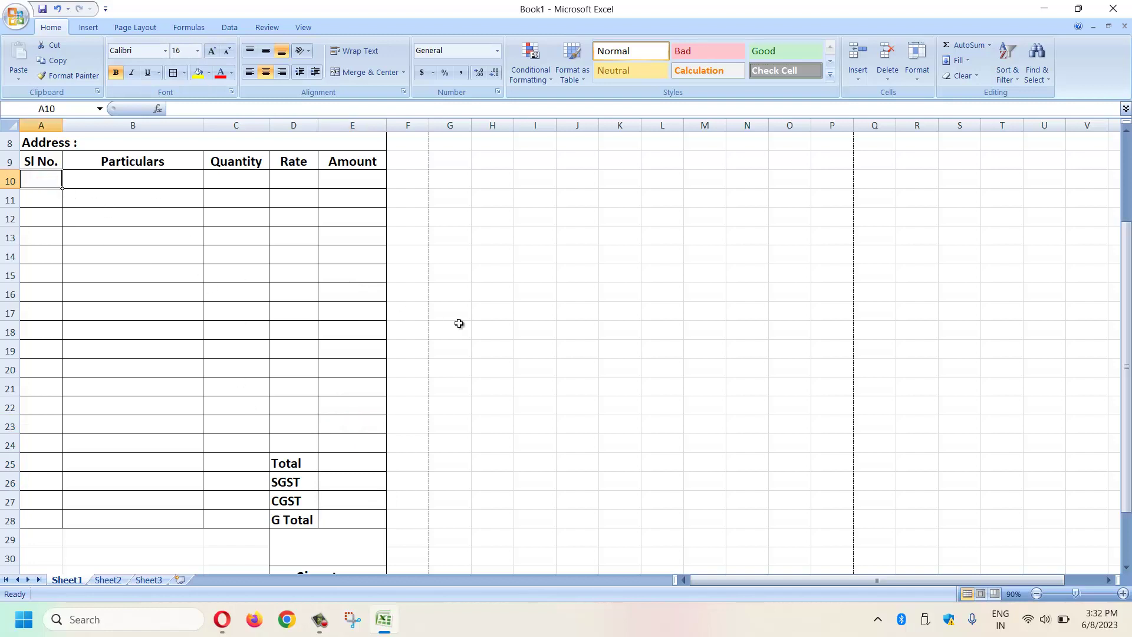
{"action": "type", "text": "1"}
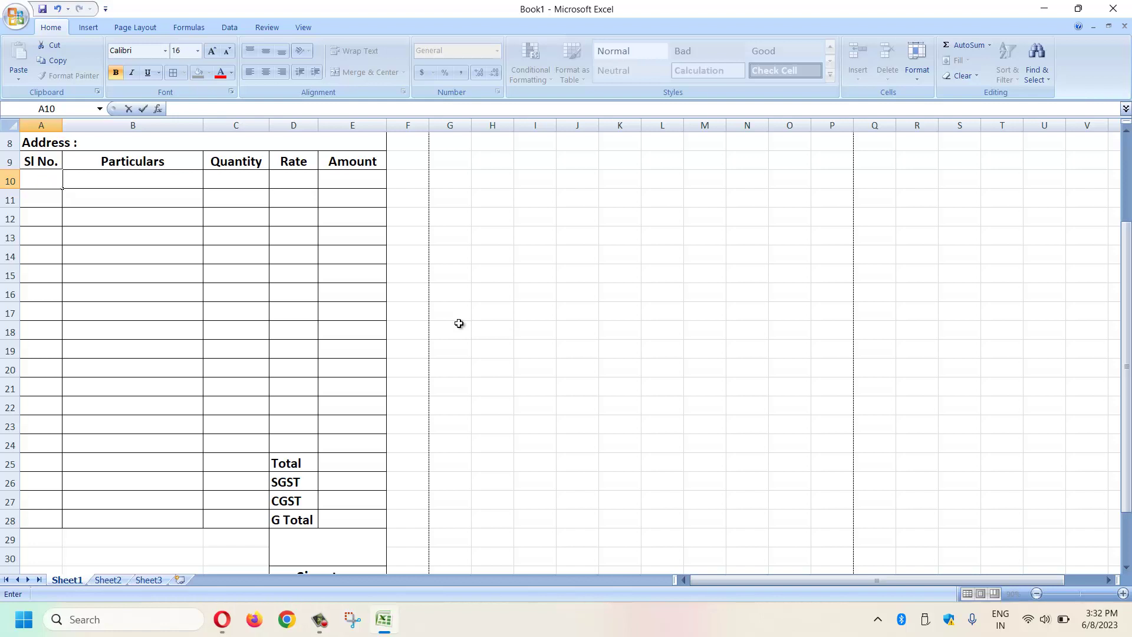
Save the workbook as 'Invoice In Excel' in Documents.
{"action": "key", "text": "Escape"}
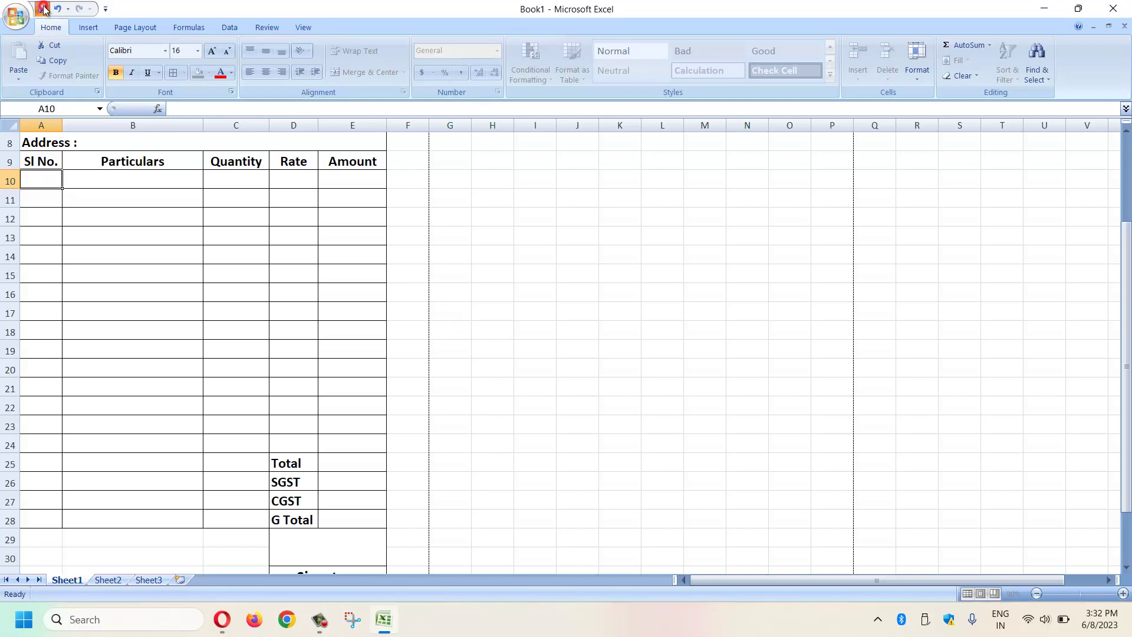
{"action": "left_click", "coordinate": [44, 8]}
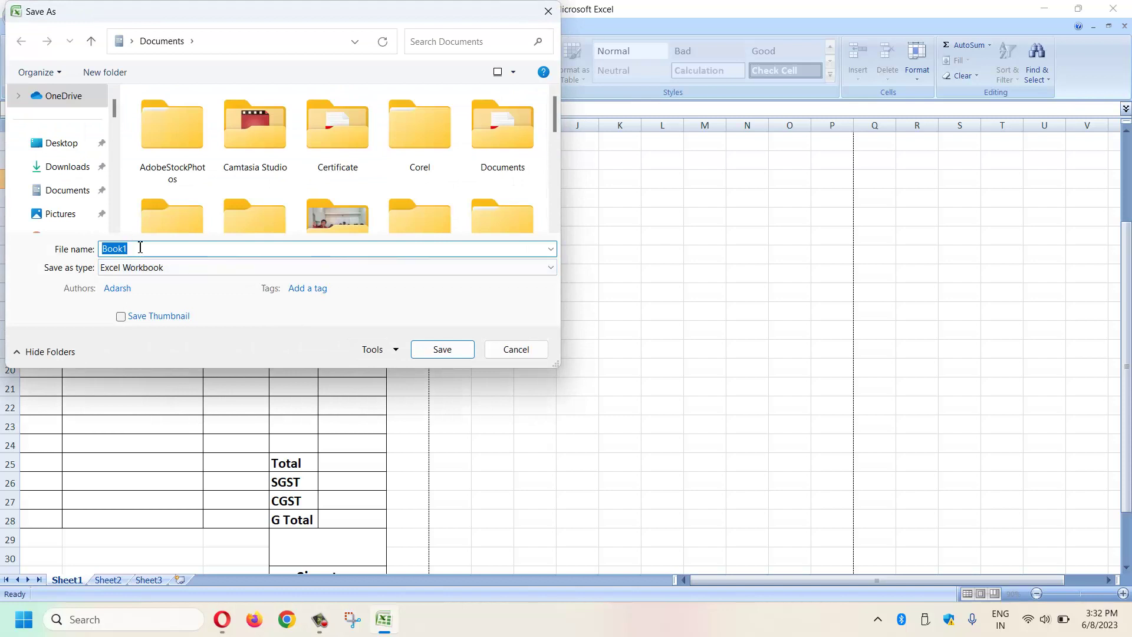
{"action": "type", "text": "In"}
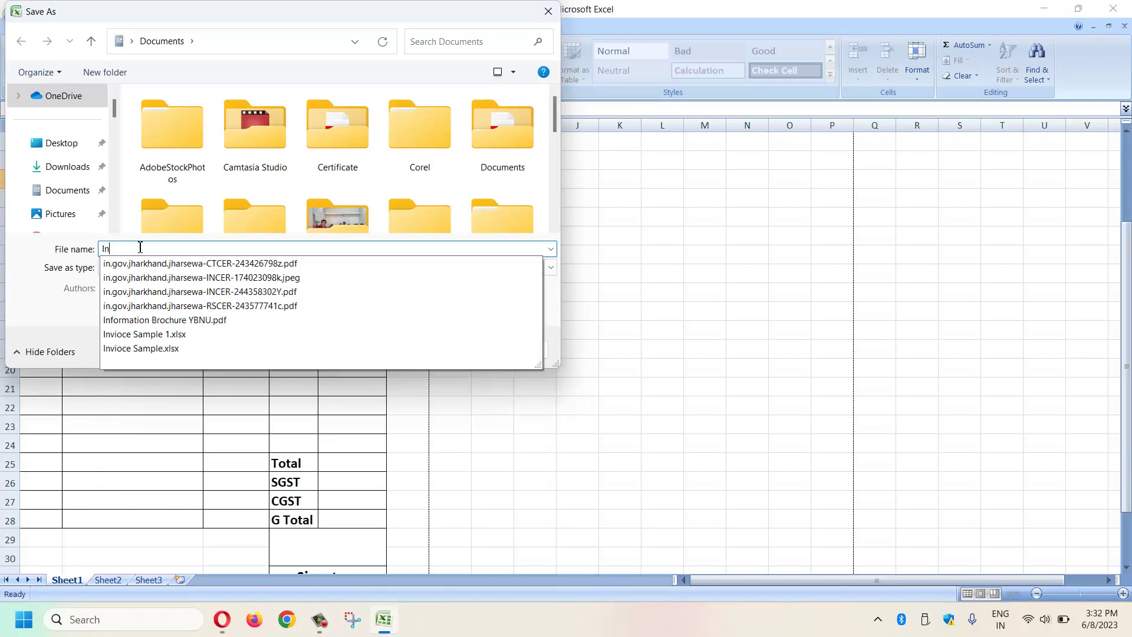
{"action": "type", "text": "voice In Excel"}
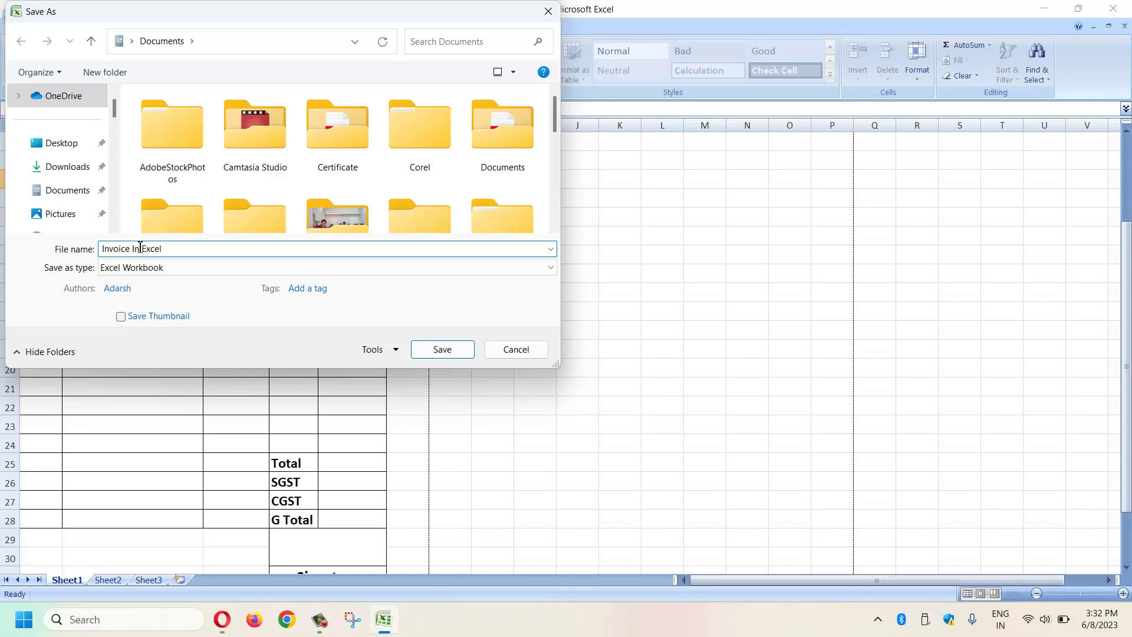
{"action": "left_click", "coordinate": [444, 360]}
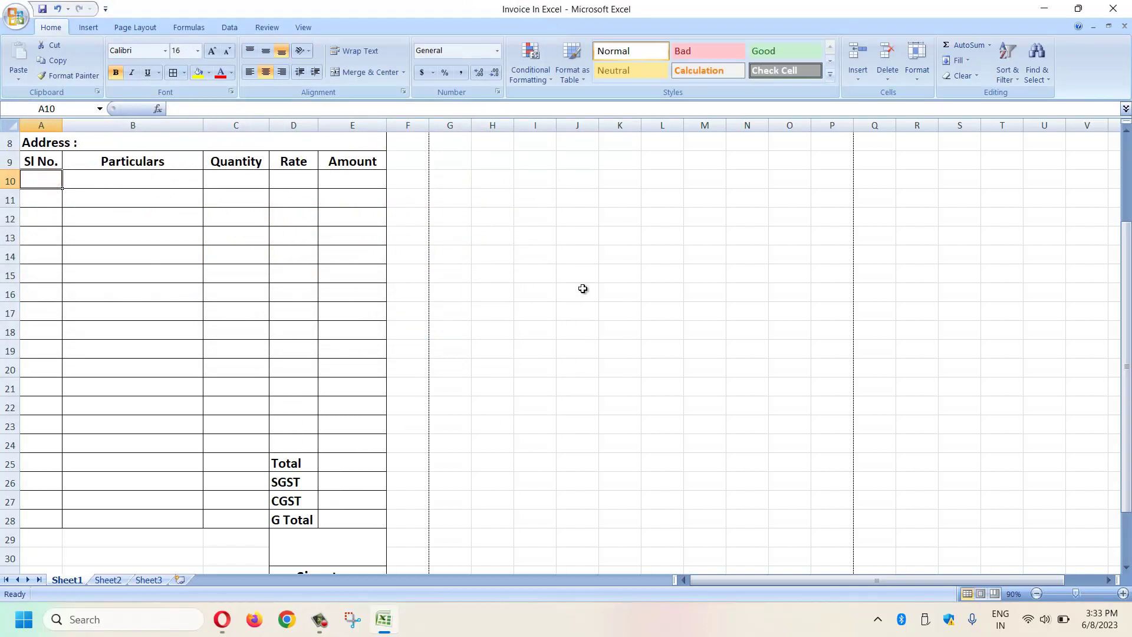
Enter serial numbers 1 and 2 with items Agithrol and Saridon in A10:B11.
{"action": "type", "text": "1"}
{"action": "key", "text": "Return"}
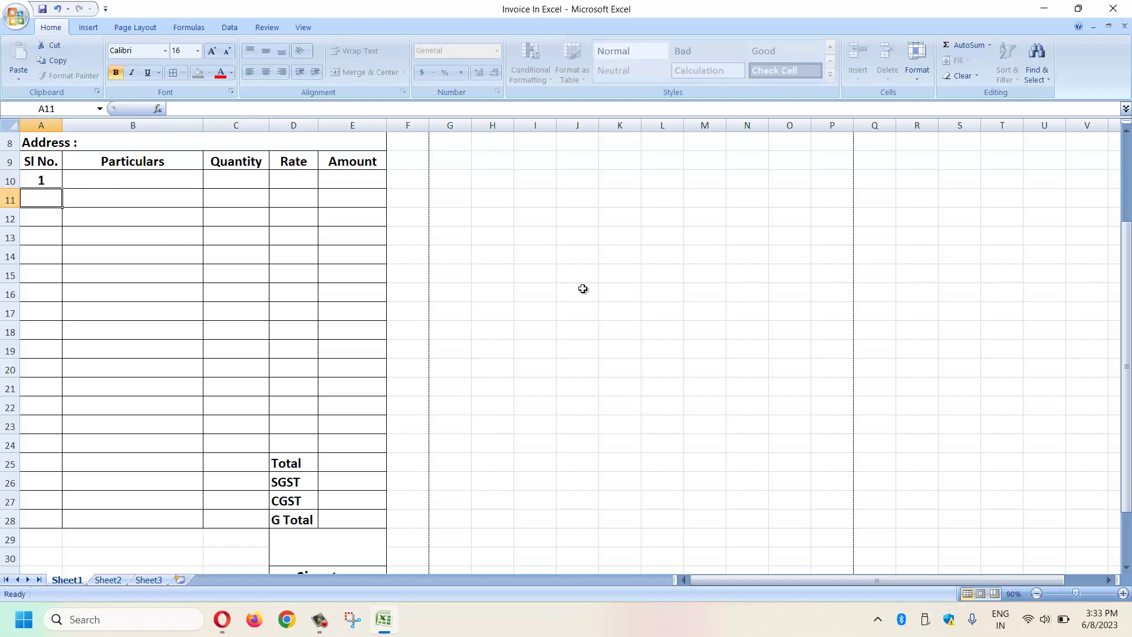
{"action": "type", "text": "2"}
{"action": "key", "text": "Tab"}
{"action": "key", "text": "Up"}
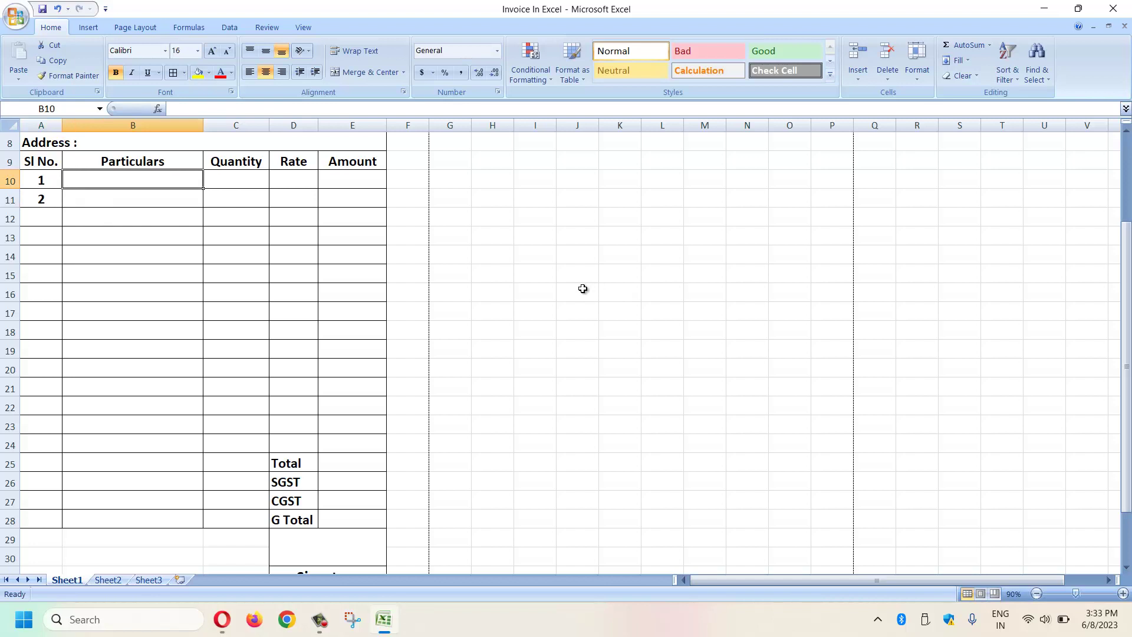
{"action": "type", "text": "A"}
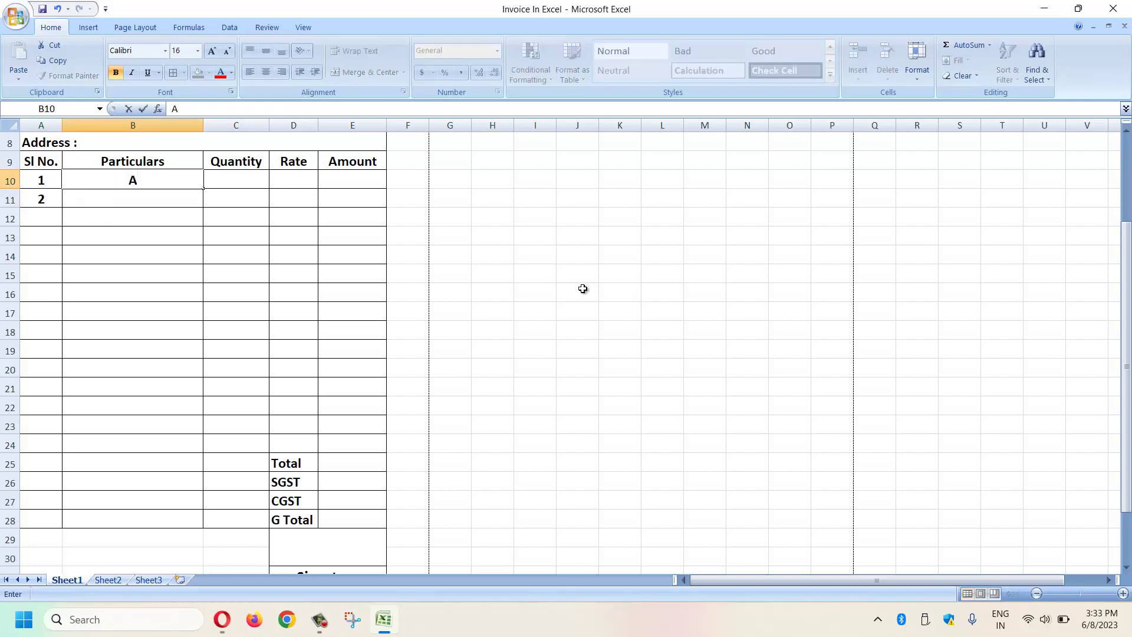
{"action": "type", "text": "git"}
{"action": "type", "text": "hrol"}
{"action": "key", "text": "Return"}
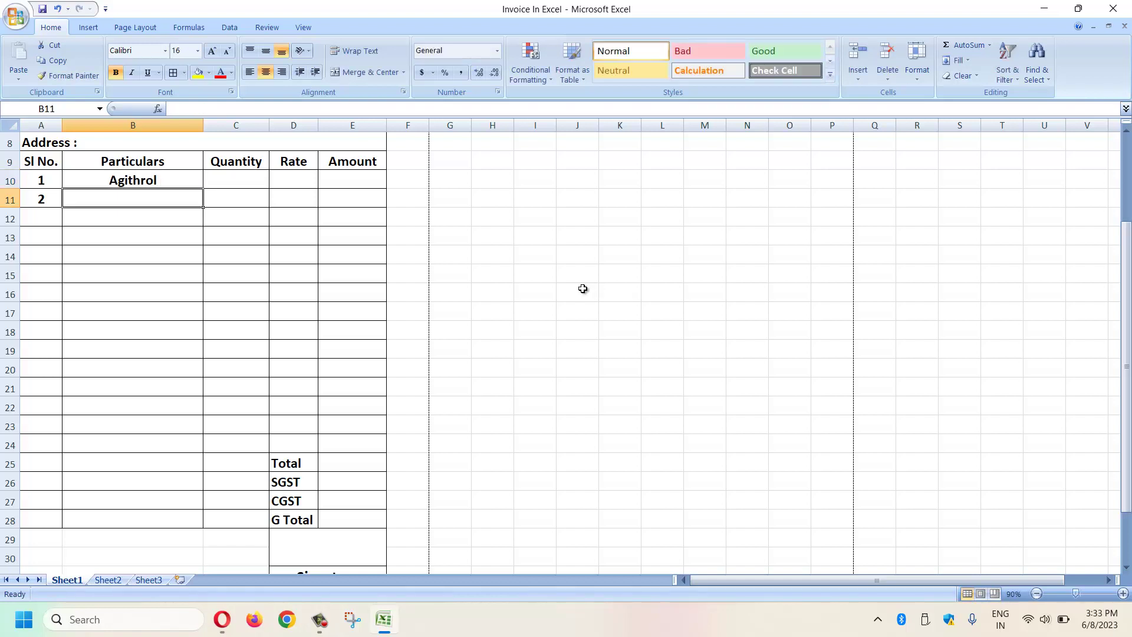
{"action": "type", "text": "Sar"}
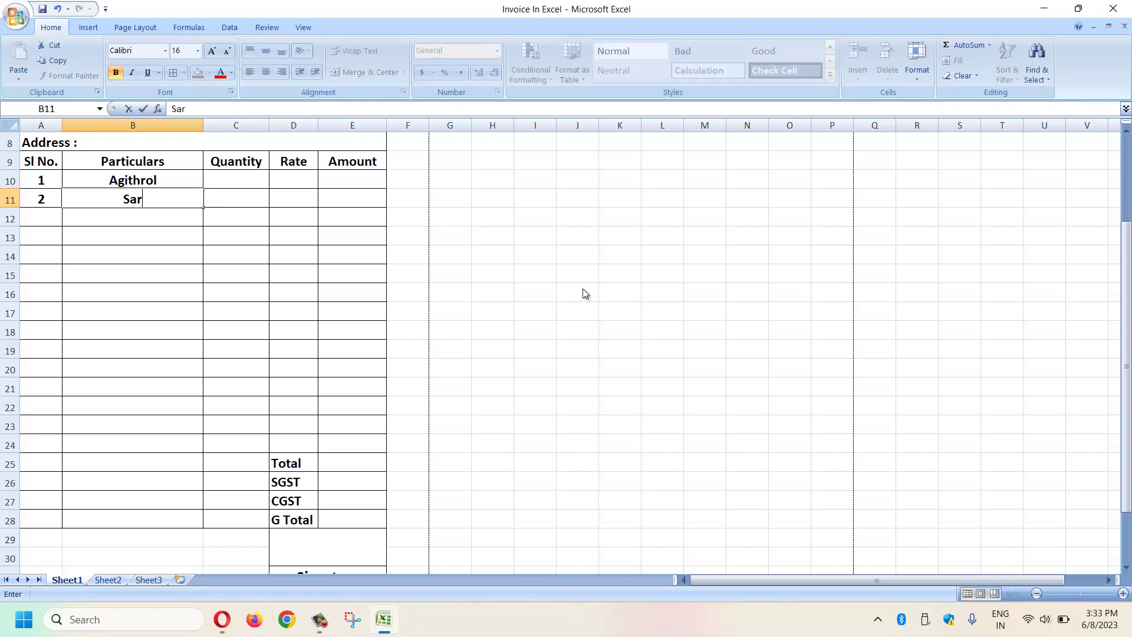
{"action": "type", "text": "idon"}
{"action": "key", "text": "Tab"}
Give Agithrol quantity 2 and rate 135.
{"action": "key", "text": "Up"}
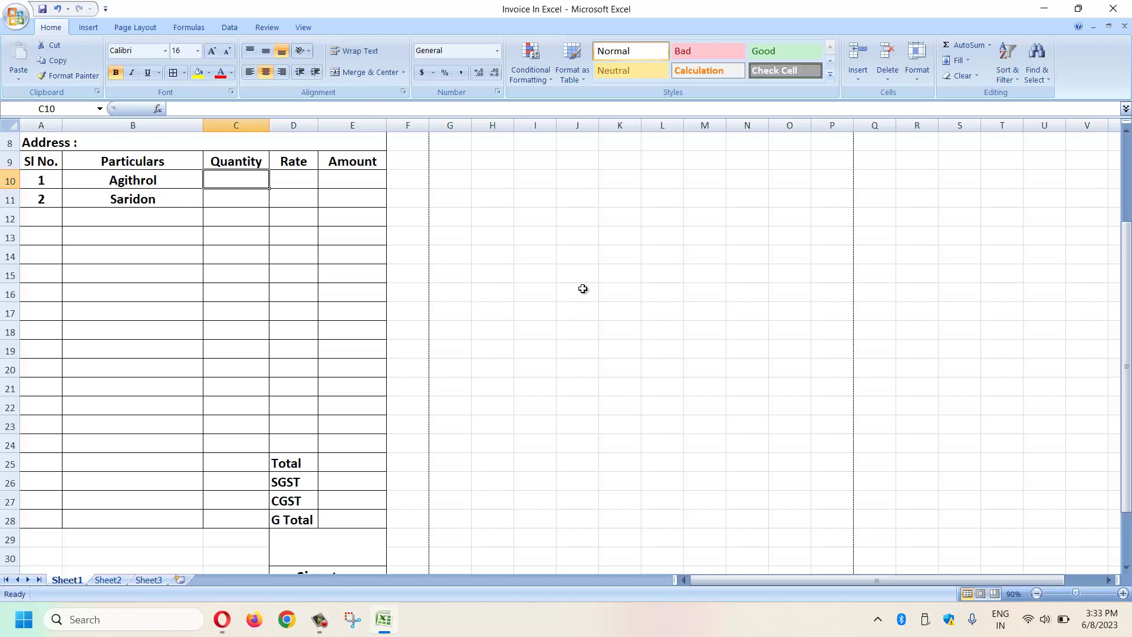
{"action": "type", "text": "2"}
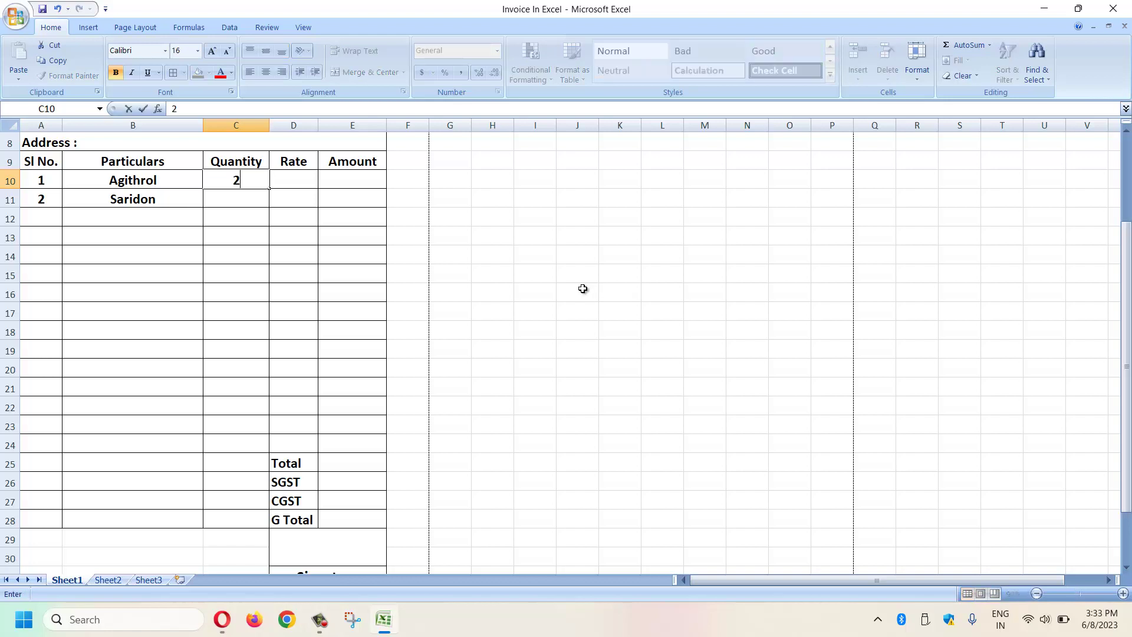
{"action": "key", "text": "Tab"}
{"action": "type", "text": "1"}
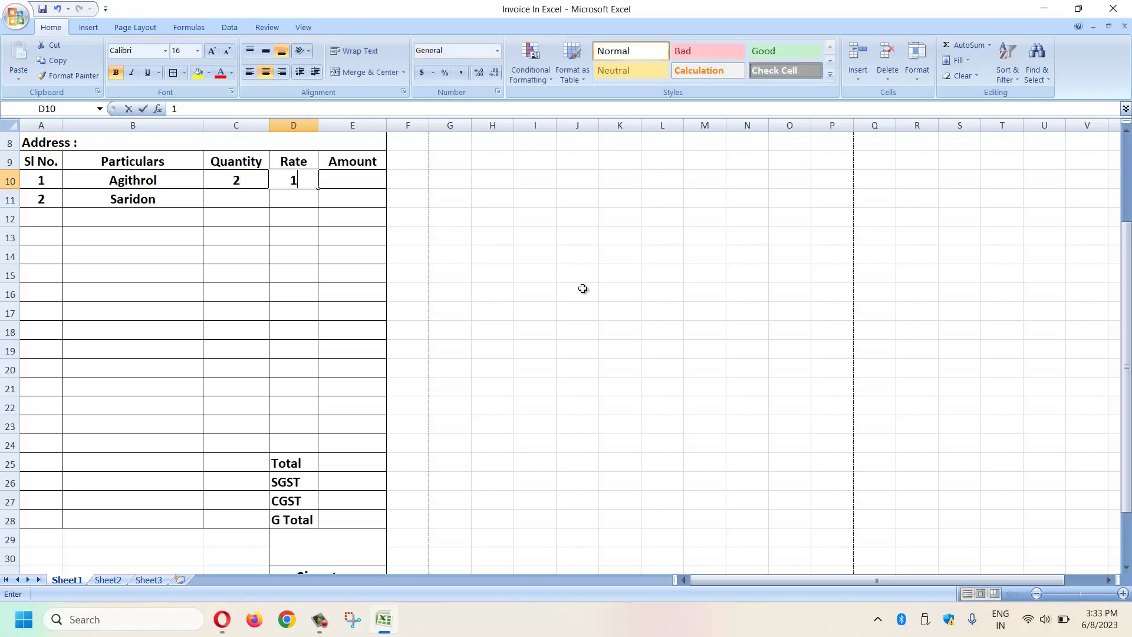
{"action": "type", "text": "35"}
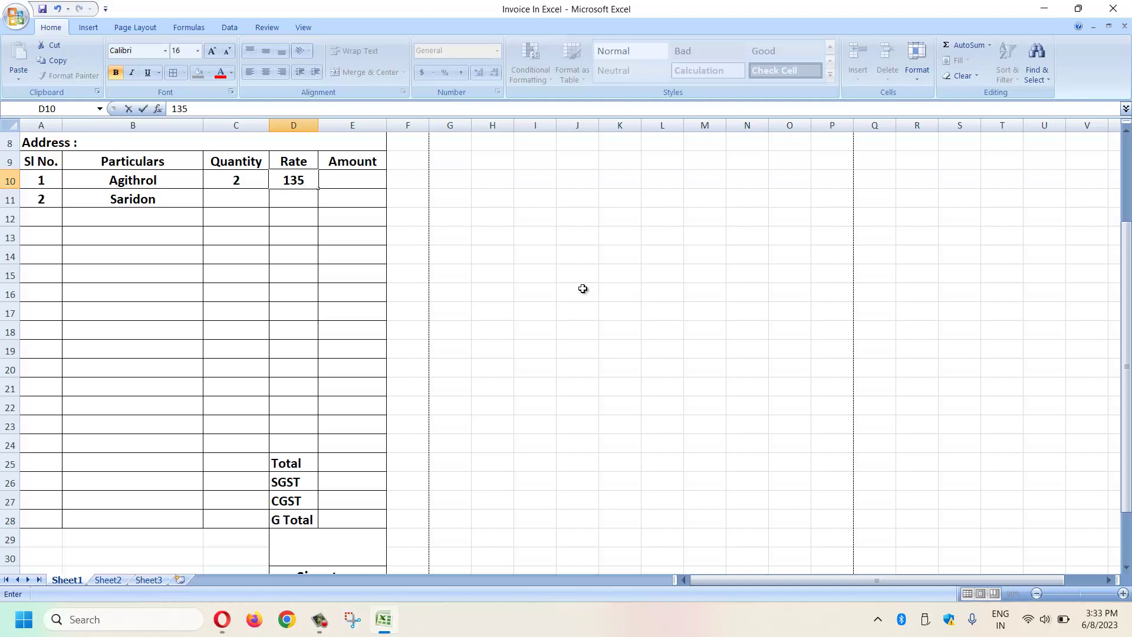
{"action": "key", "text": "Return"}
Give Saridon quantity 3 and rate 35, correcting the mistyped quantity.
{"action": "key", "text": "Left"}
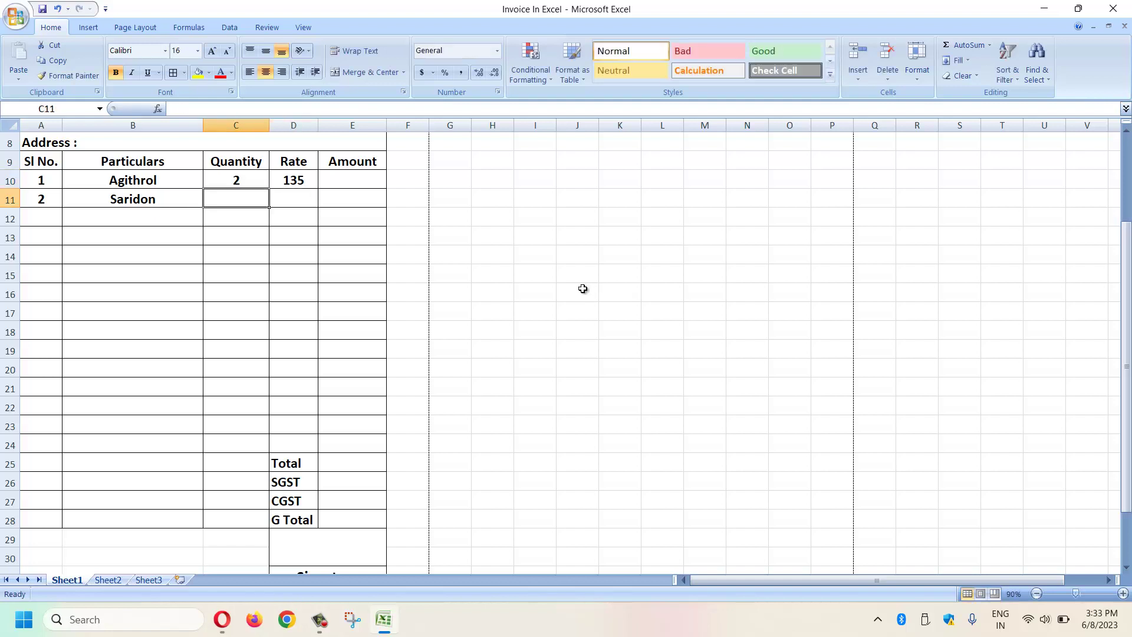
{"action": "type", "text": "35"}
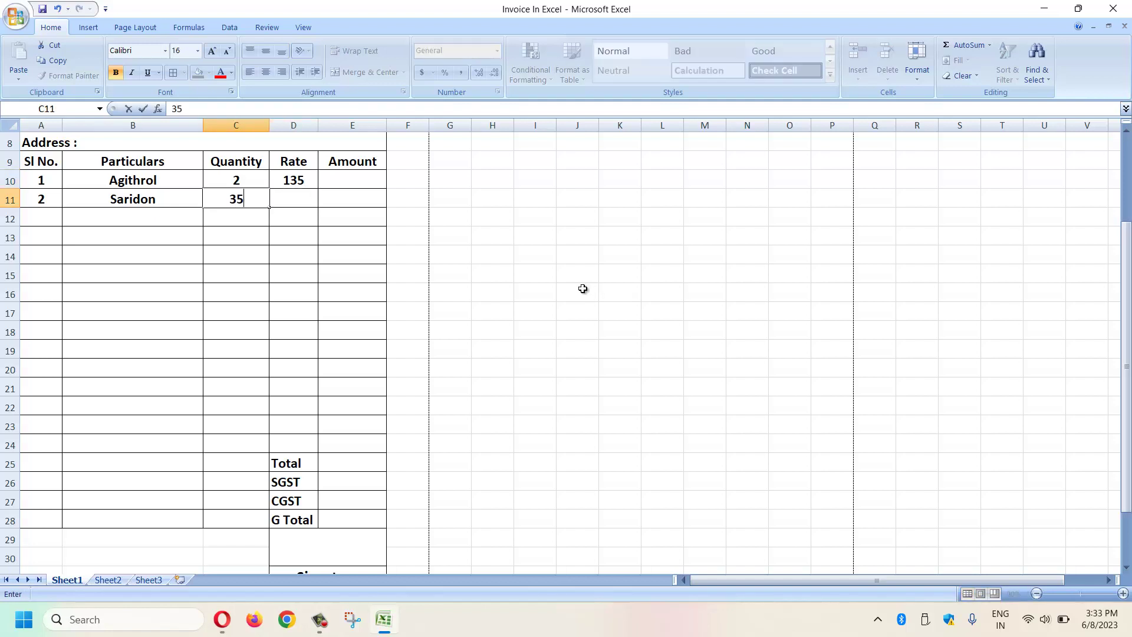
{"action": "key", "text": "Right"}
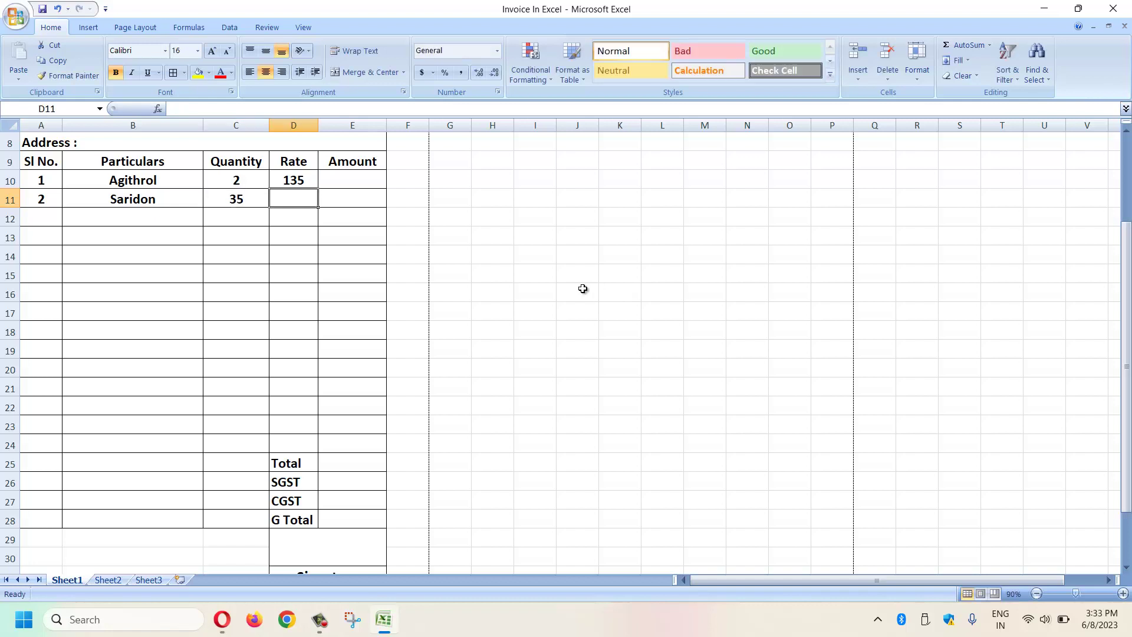
{"action": "key", "text": "Left"}
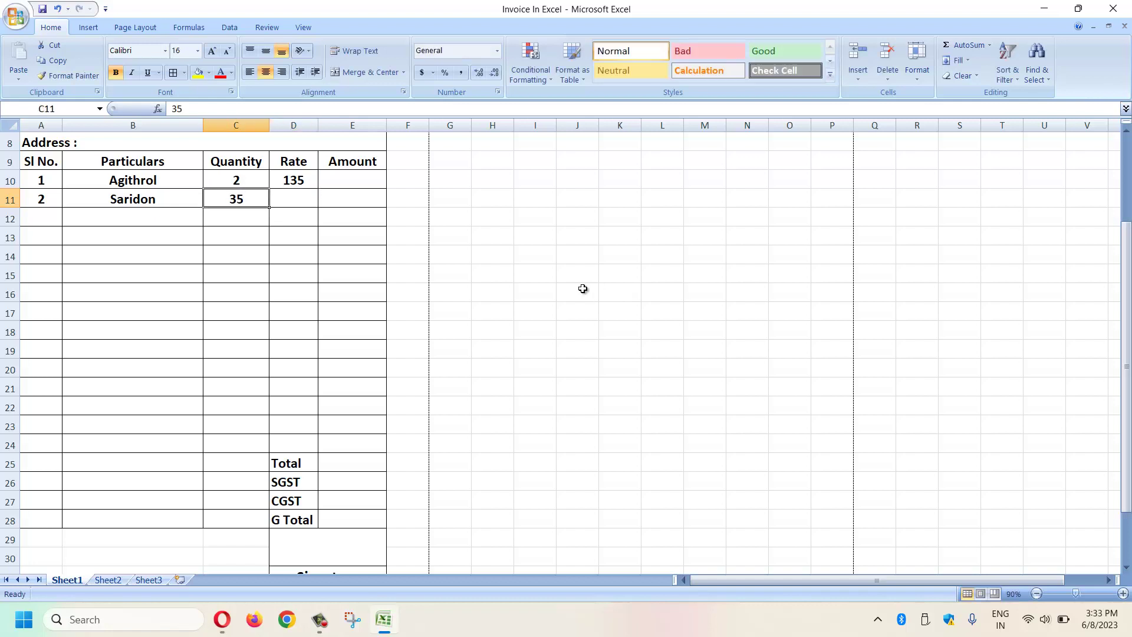
{"action": "type", "text": "3"}
{"action": "key", "text": "Right"}
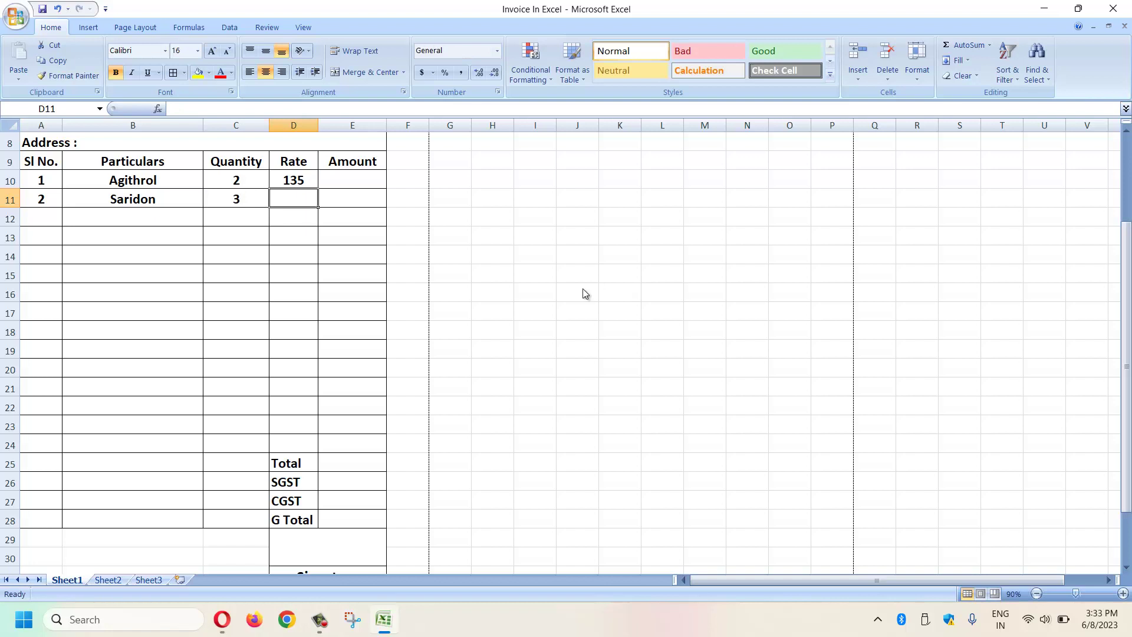
{"action": "type", "text": "35"}
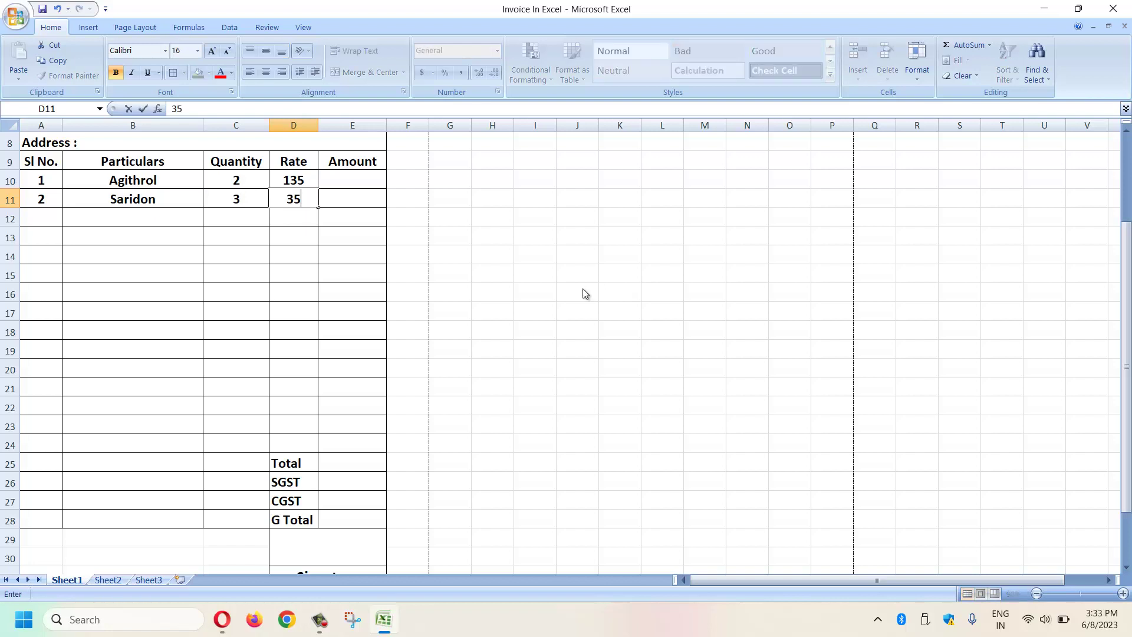
{"action": "key", "text": "Right"}
{"action": "key", "text": "Left"}
{"action": "key", "text": "Up"}
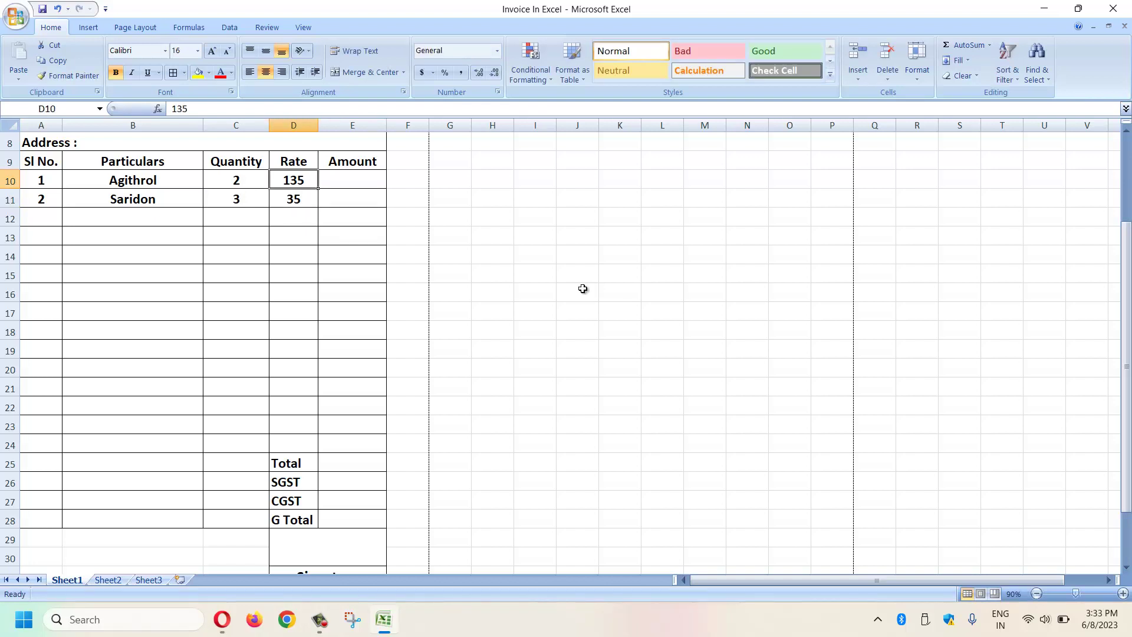
{"action": "key", "text": "Right"}
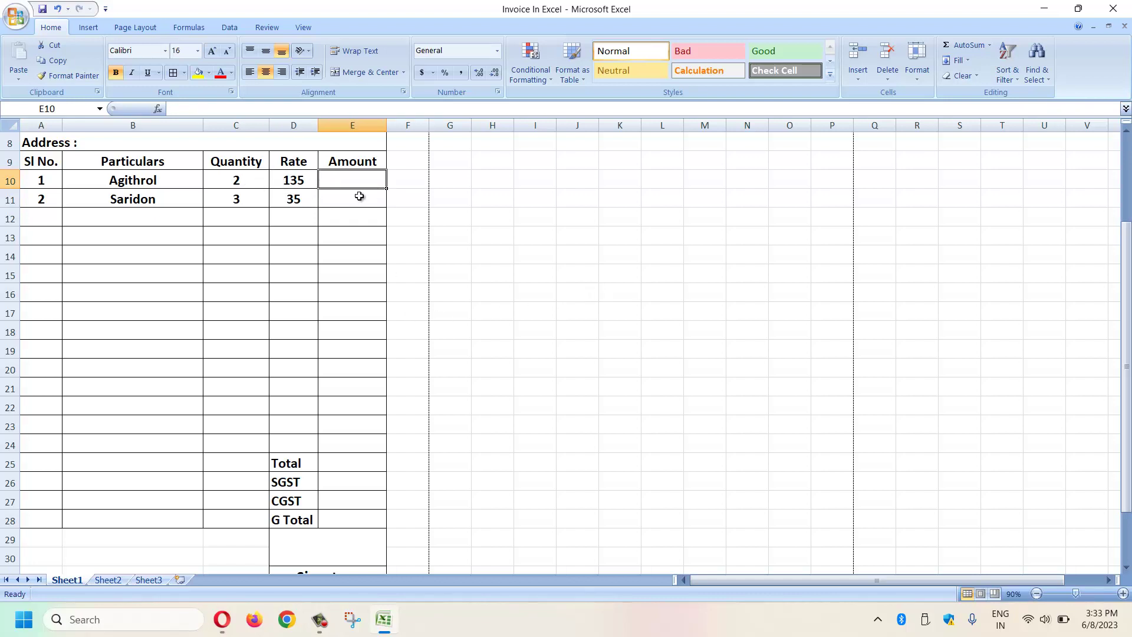
Enter =C10*D10 in E10 so Agithrol's Amount shows 270.
{"action": "type", "text": "="}
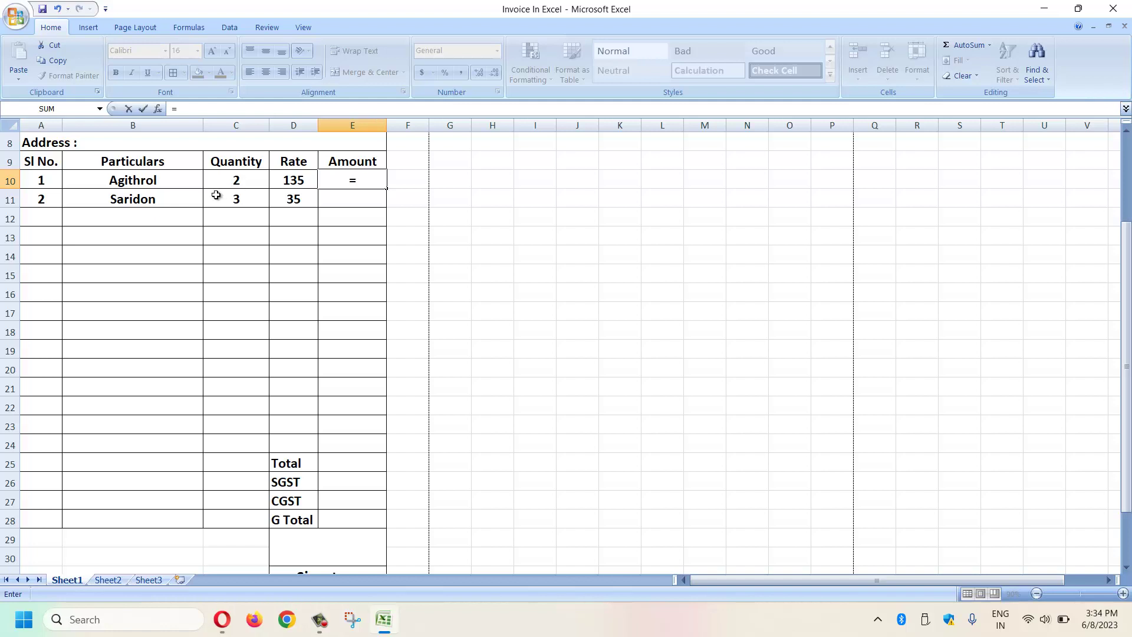
{"action": "left_click", "coordinate": [246, 181]}
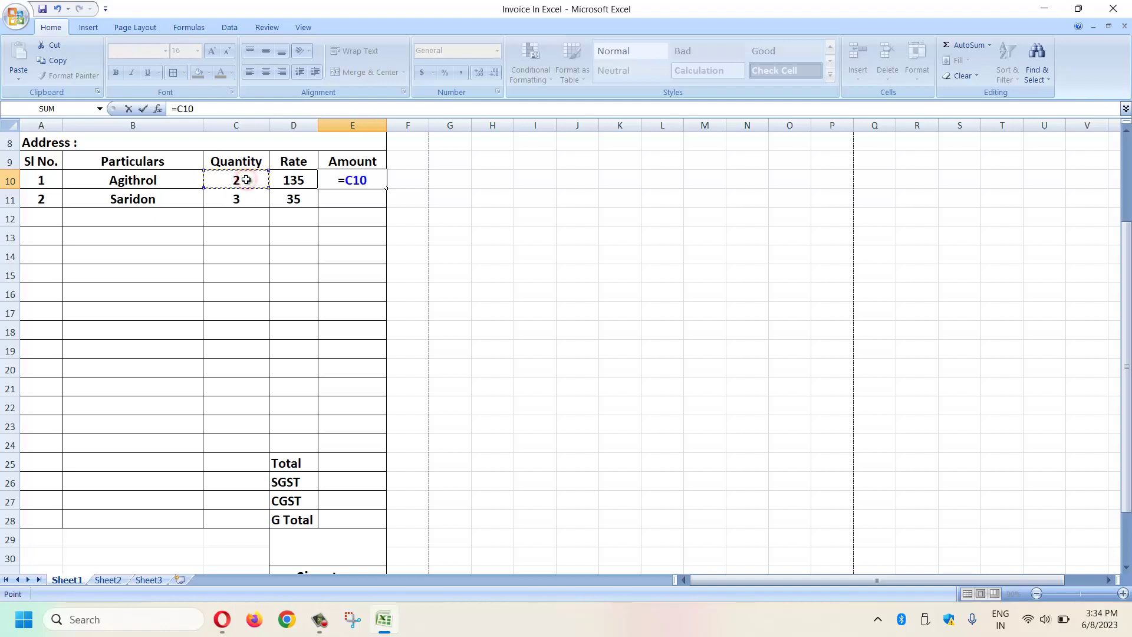
{"action": "type", "text": "*"}
{"action": "left_click", "coordinate": [298, 181]}
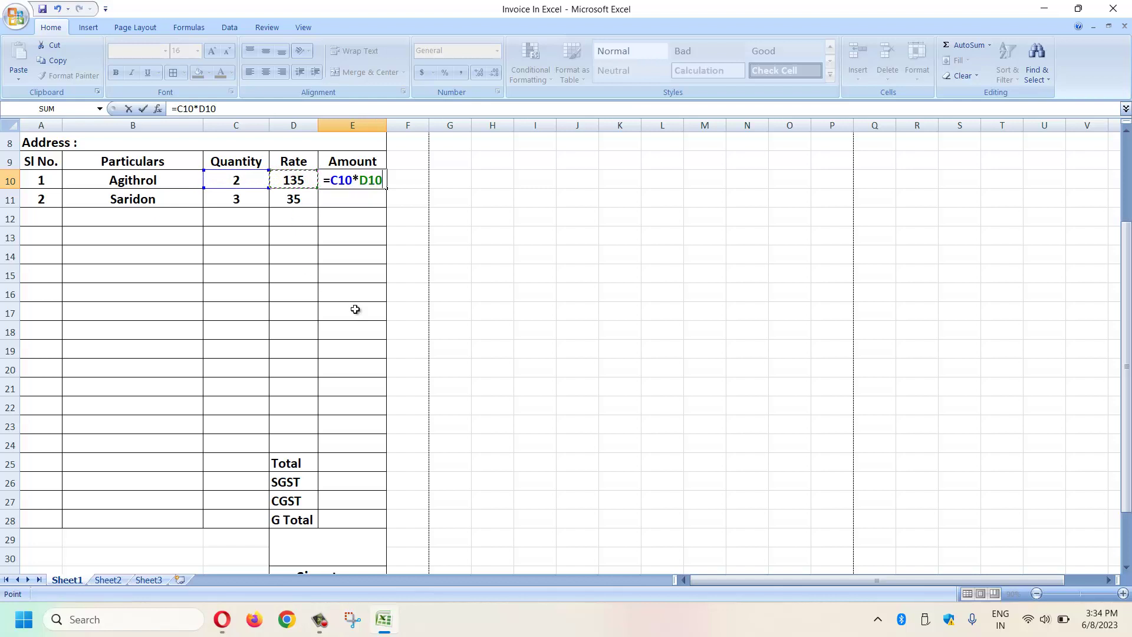
{"action": "key", "text": "Return"}
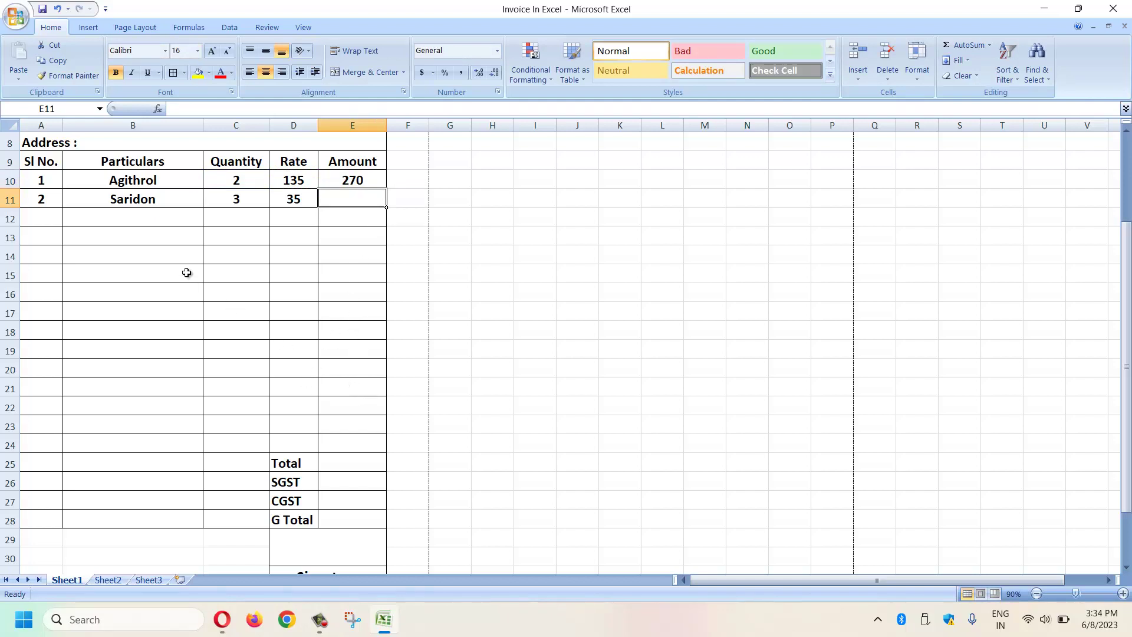
Fill the E10 formula down to E11 so Saridon's Amount shows 105.
{"action": "left_click", "coordinate": [420, 252]}
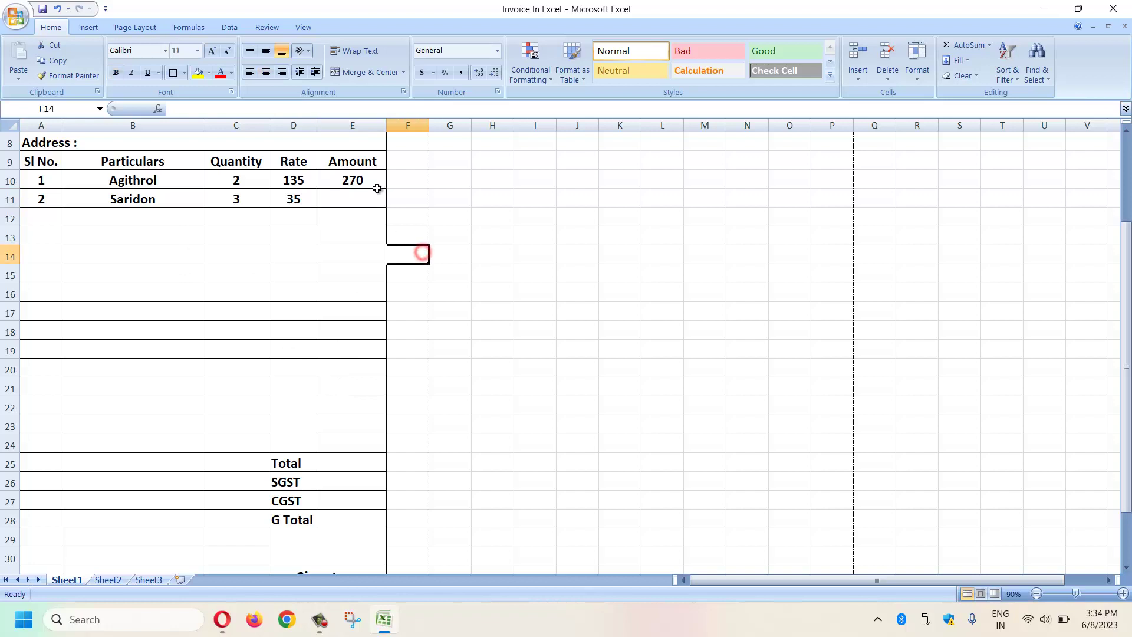
{"action": "left_click", "coordinate": [377, 182]}
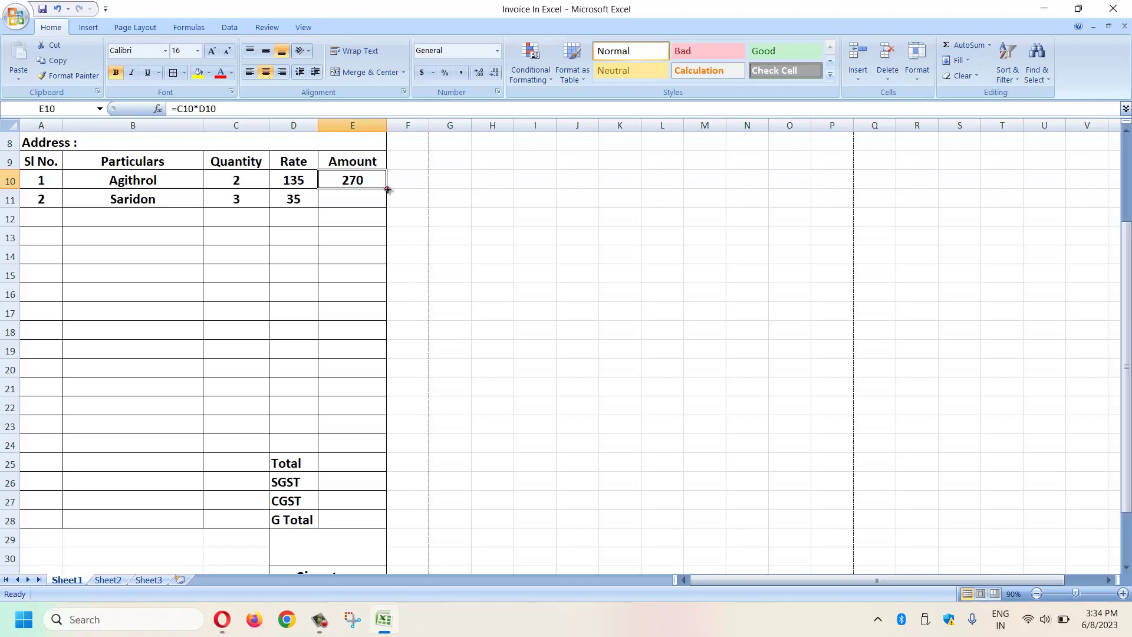
{"action": "left_click_drag", "start_coordinate": [388, 189], "coordinate": [388, 212]}
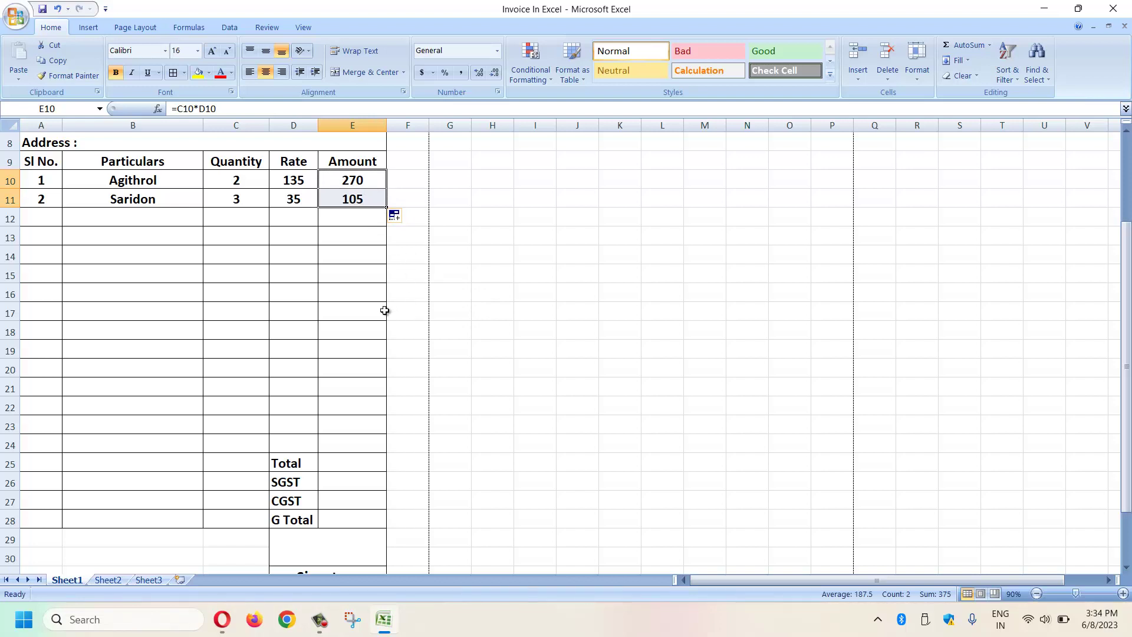
{"action": "left_click", "coordinate": [350, 463]}
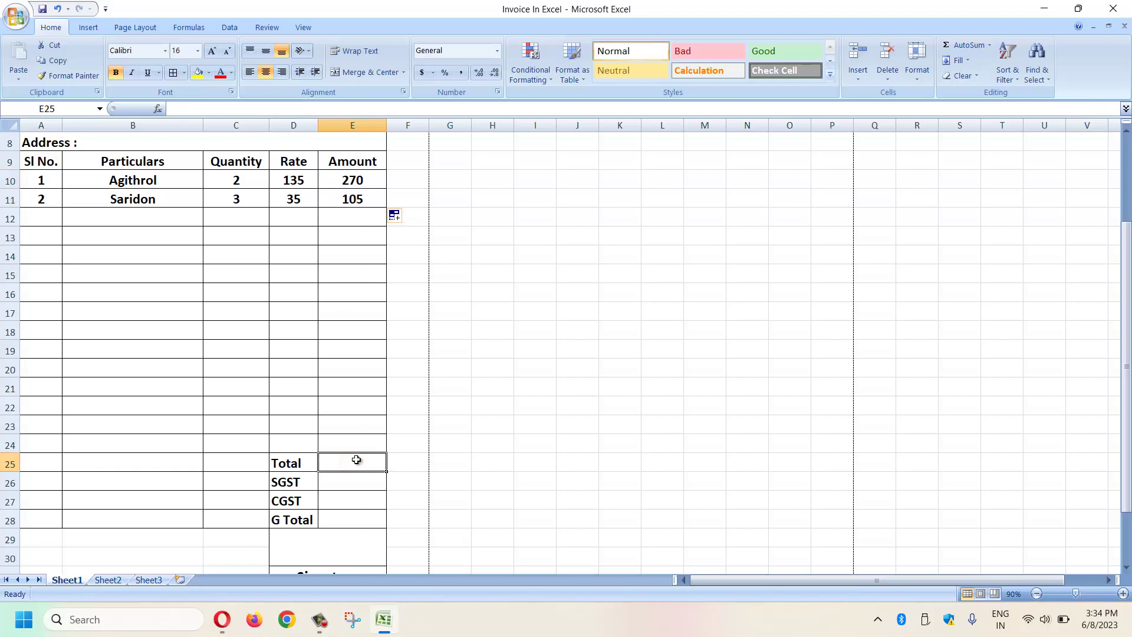
Enter =E10+E11 in Total cell E25, giving 375.
{"action": "type", "text": "="}
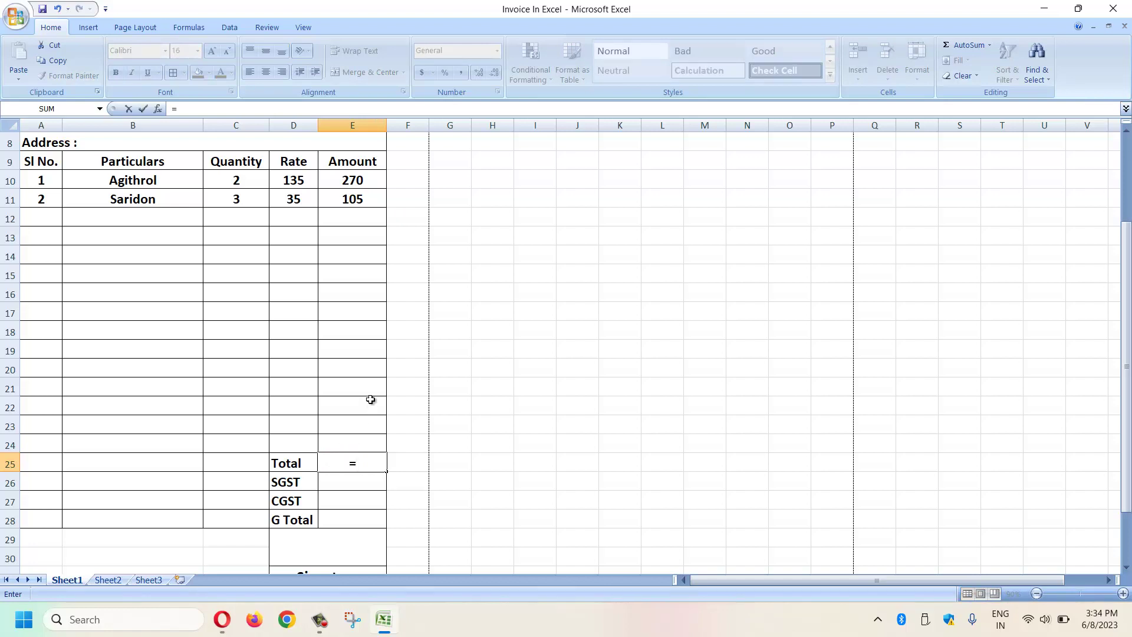
{"action": "left_click", "coordinate": [356, 178]}
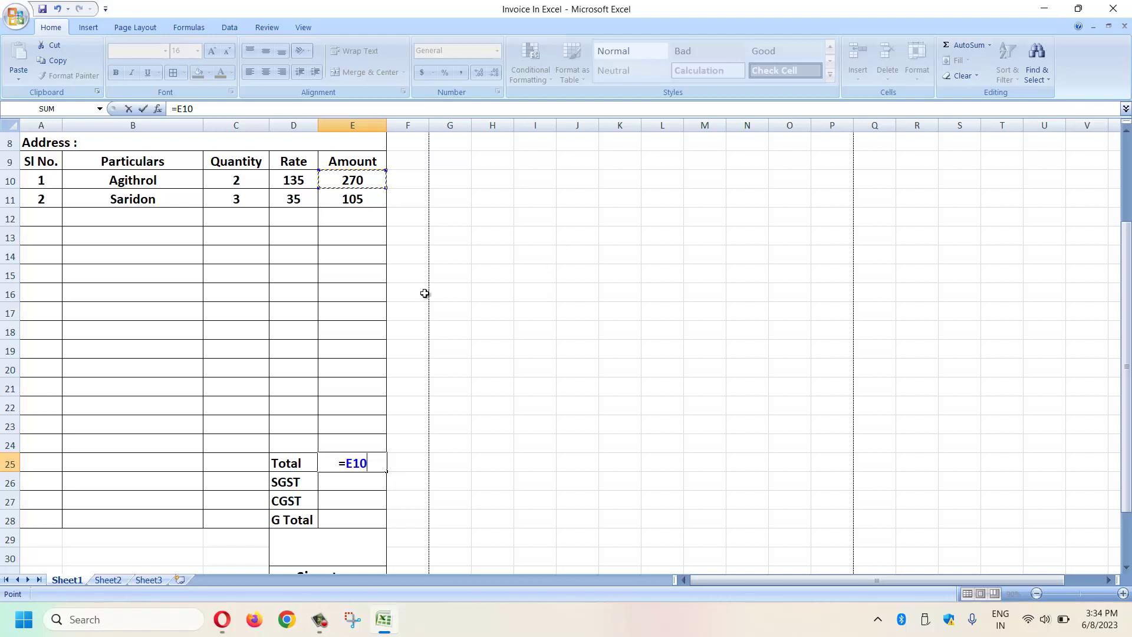
{"action": "type", "text": "+"}
{"action": "left_click", "coordinate": [365, 199]}
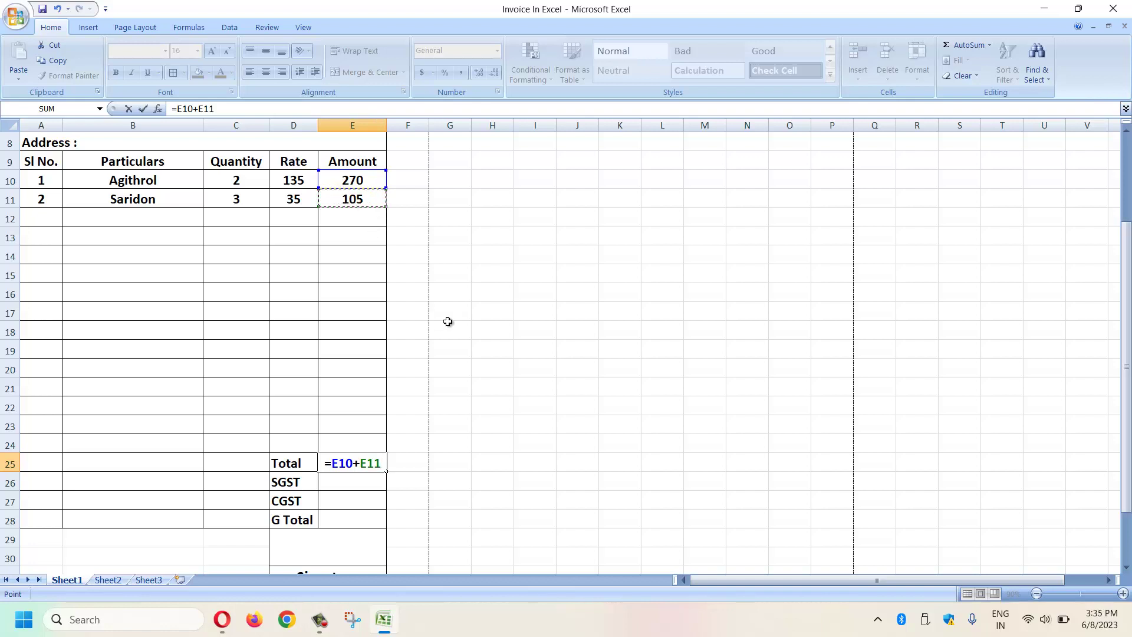
{"action": "key", "text": "Down"}
{"action": "key", "text": "Up"}
{"action": "key", "text": "Return"}
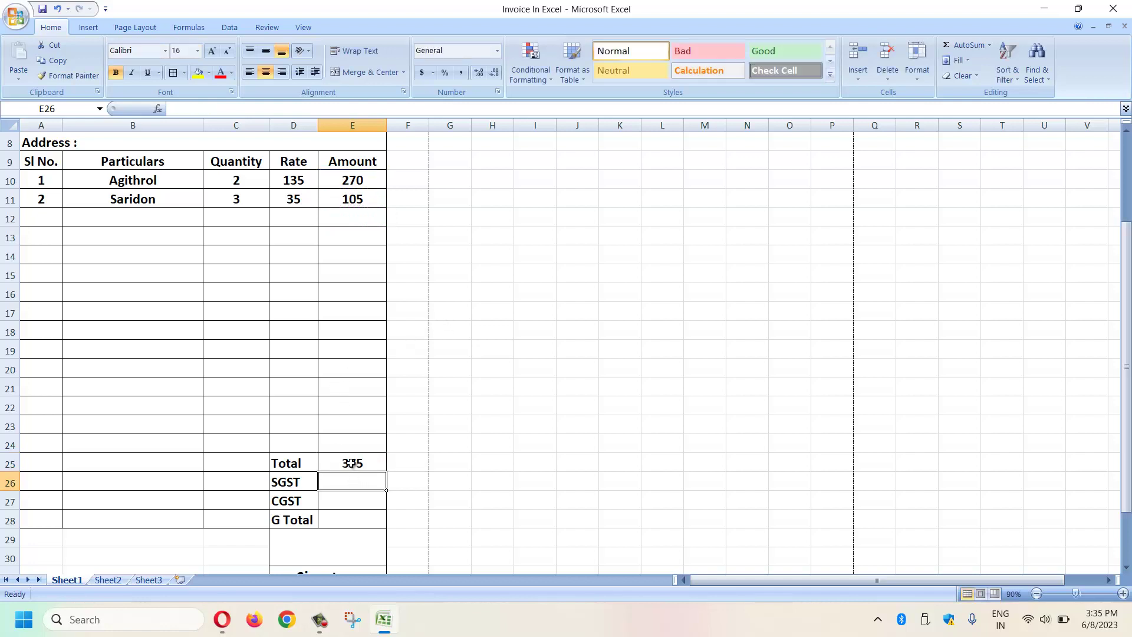
{"action": "left_click", "coordinate": [351, 463]}
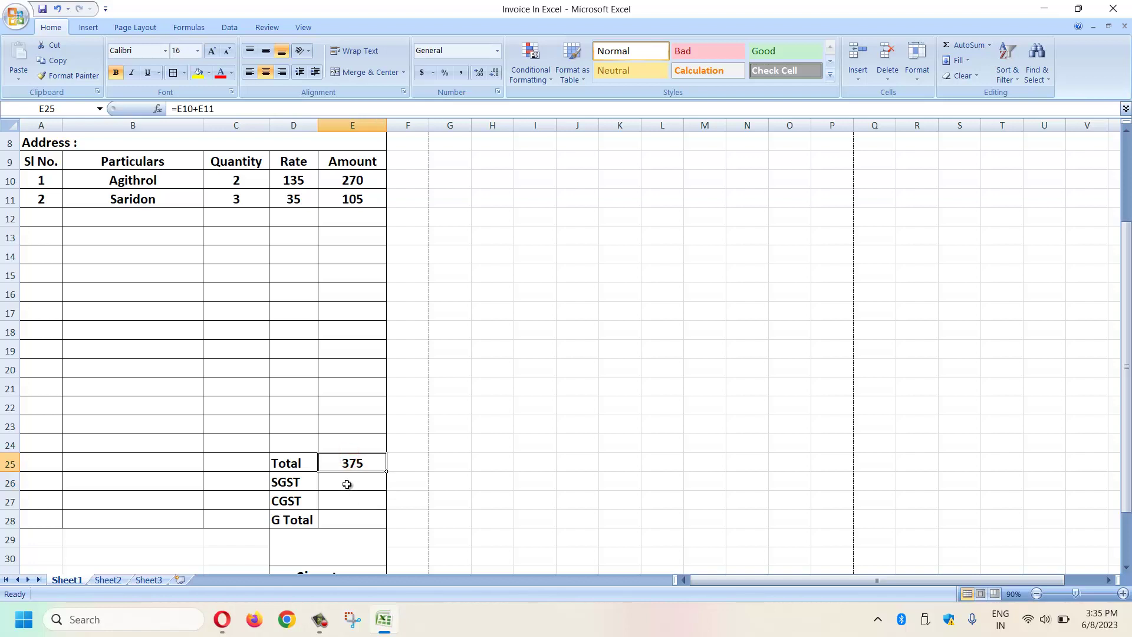
{"action": "left_click", "coordinate": [348, 485]}
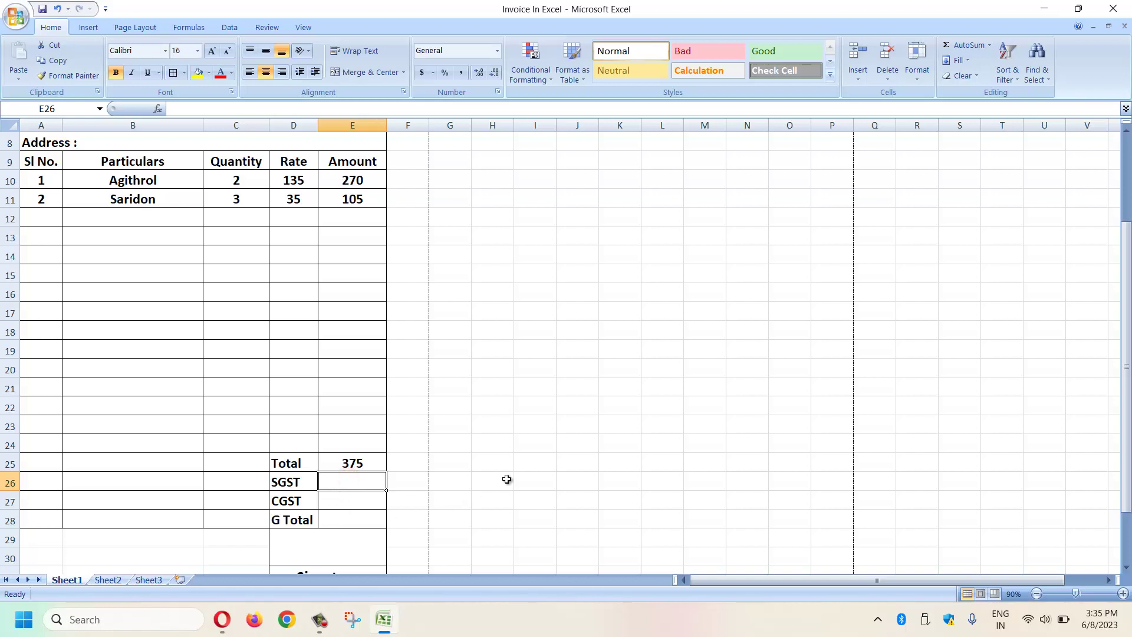
Enter =E25*6% in E26 so SGST shows 22.5.
{"action": "type", "text": "="}
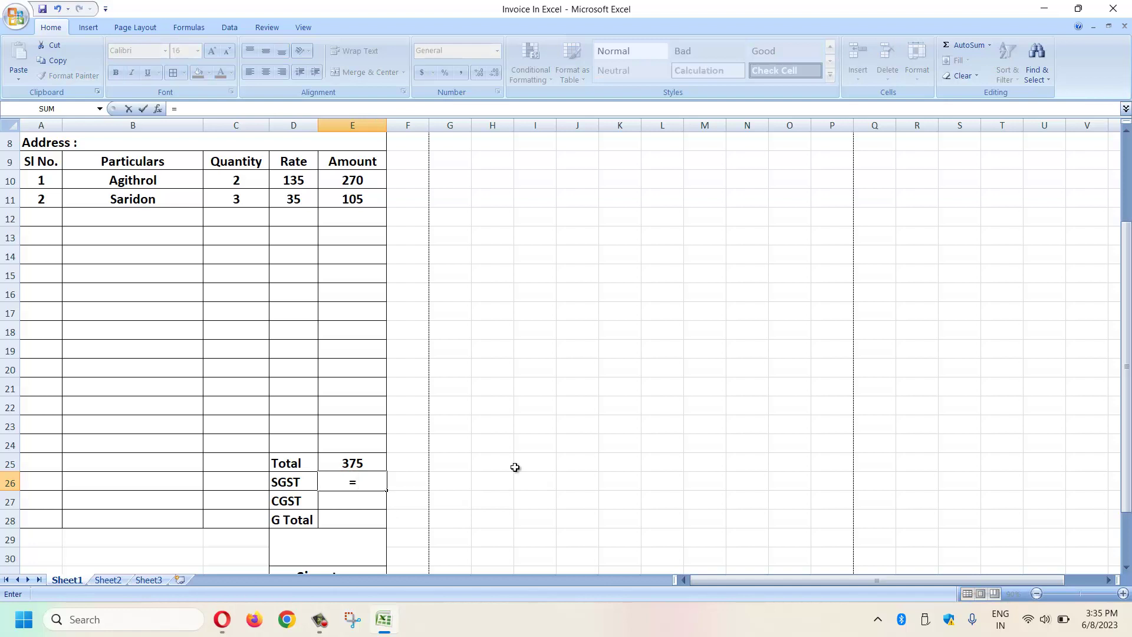
{"action": "left_click", "coordinate": [358, 464]}
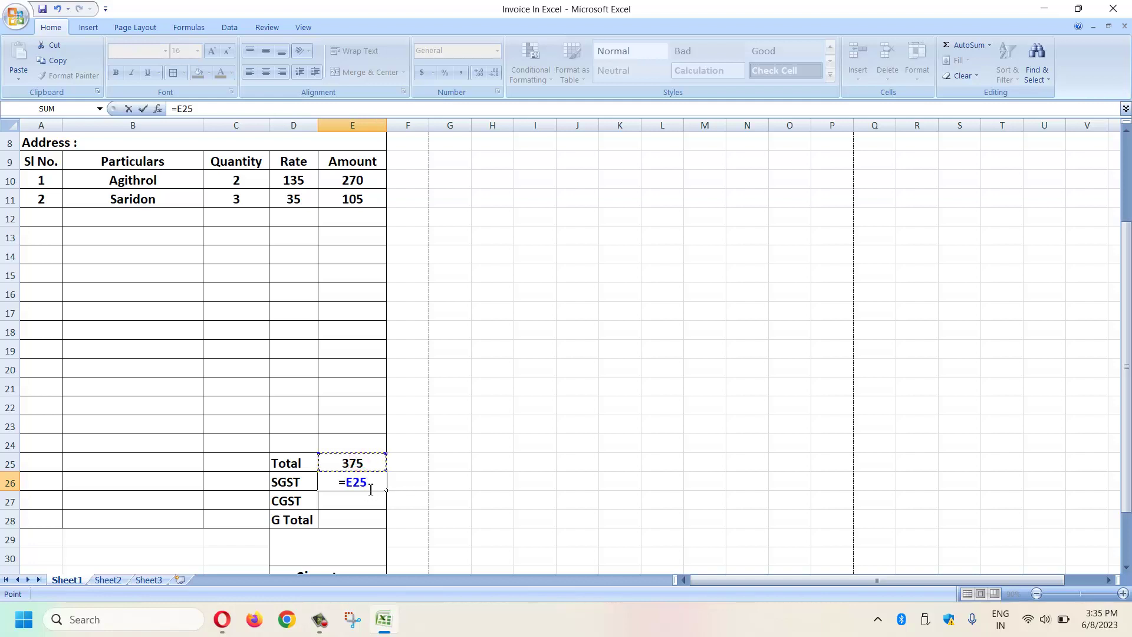
{"action": "type", "text": "*"}
{"action": "type", "text": "6"}
{"action": "type", "text": "%"}
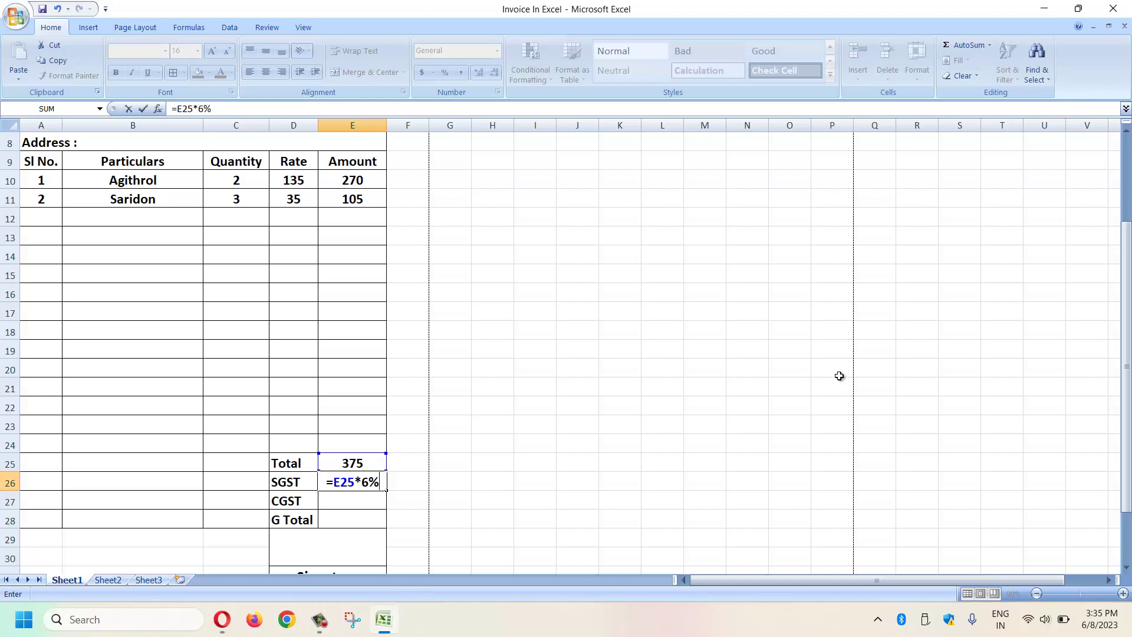
{"action": "key", "text": "Return"}
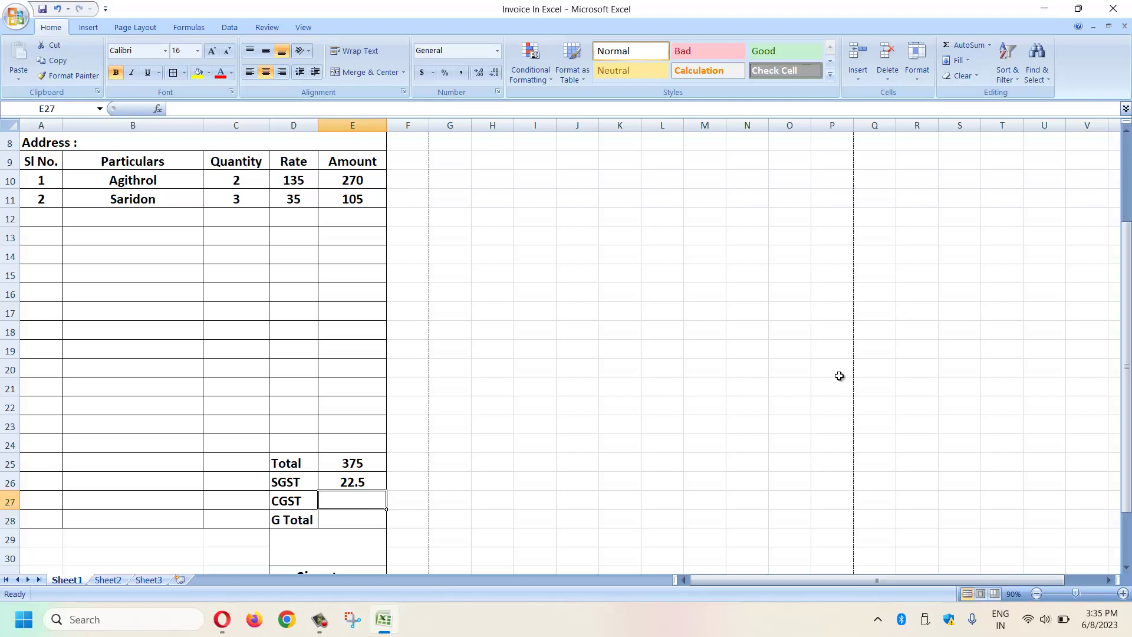
Enter =E25*6% in E27 so CGST also shows 22.5.
{"action": "type", "text": "="}
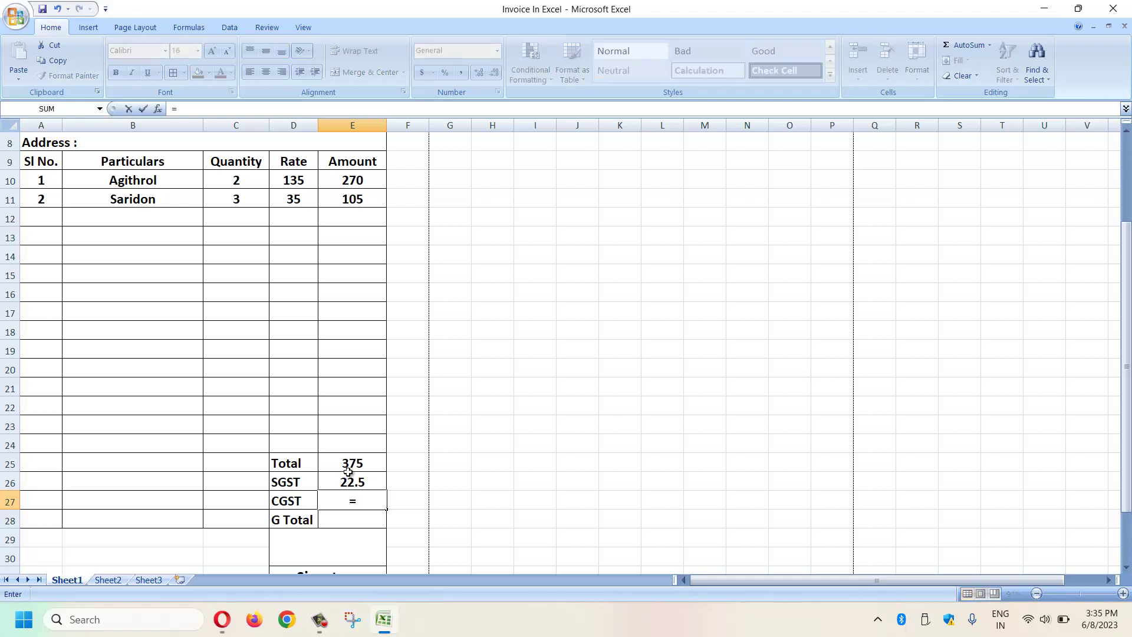
{"action": "left_click", "coordinate": [358, 465]}
{"action": "type", "text": "*"}
{"action": "type", "text": "6"}
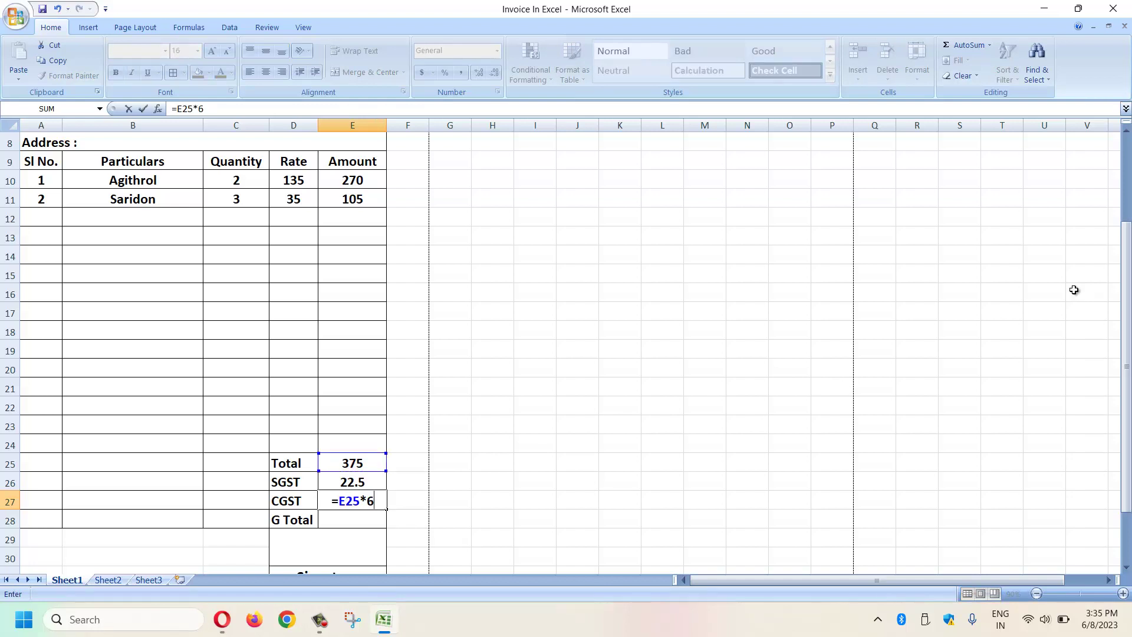
{"action": "type", "text": "%"}
{"action": "key", "text": "Return"}
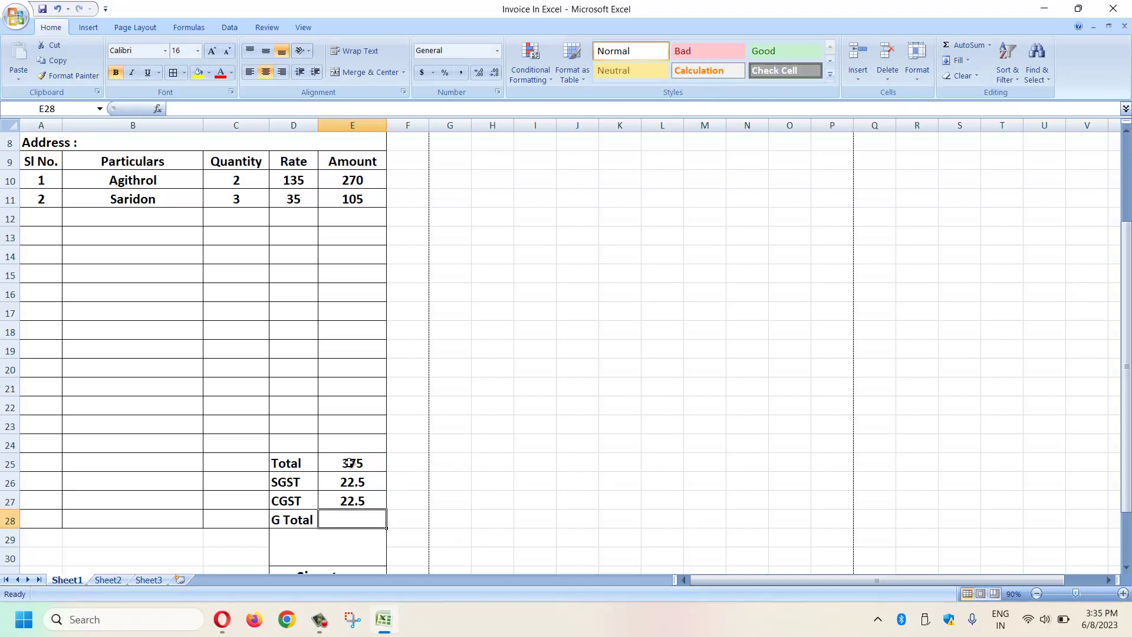
{"action": "left_click_drag", "start_coordinate": [346, 463], "coordinate": [342, 501]}
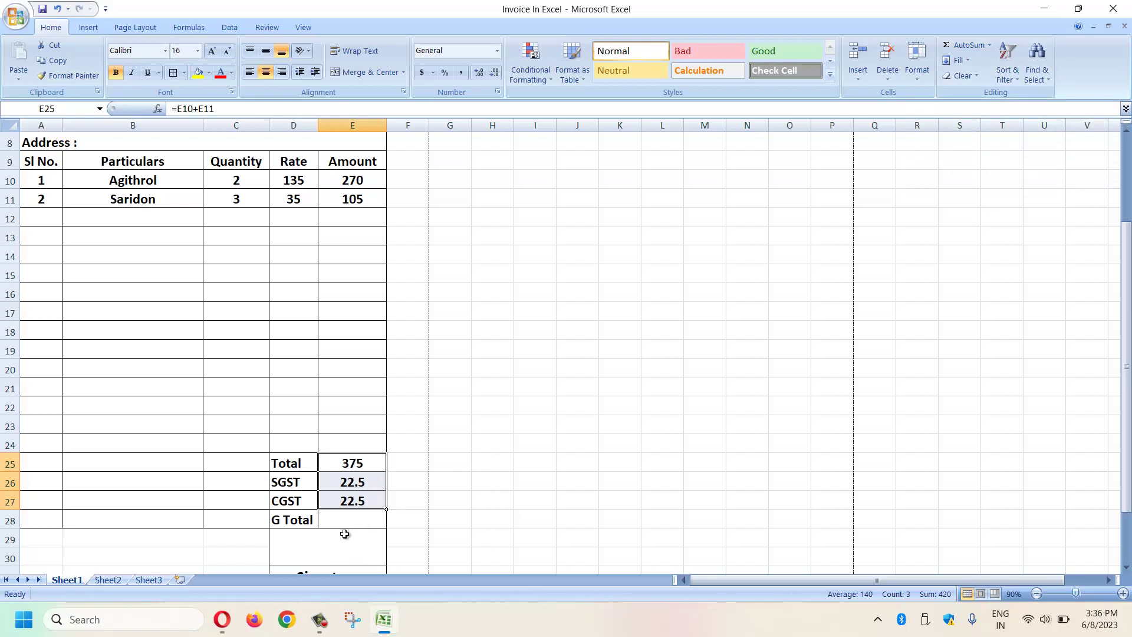
AutoSum E25:E27 into G Total cell E28, giving 420.
{"action": "left_click", "coordinate": [967, 45]}
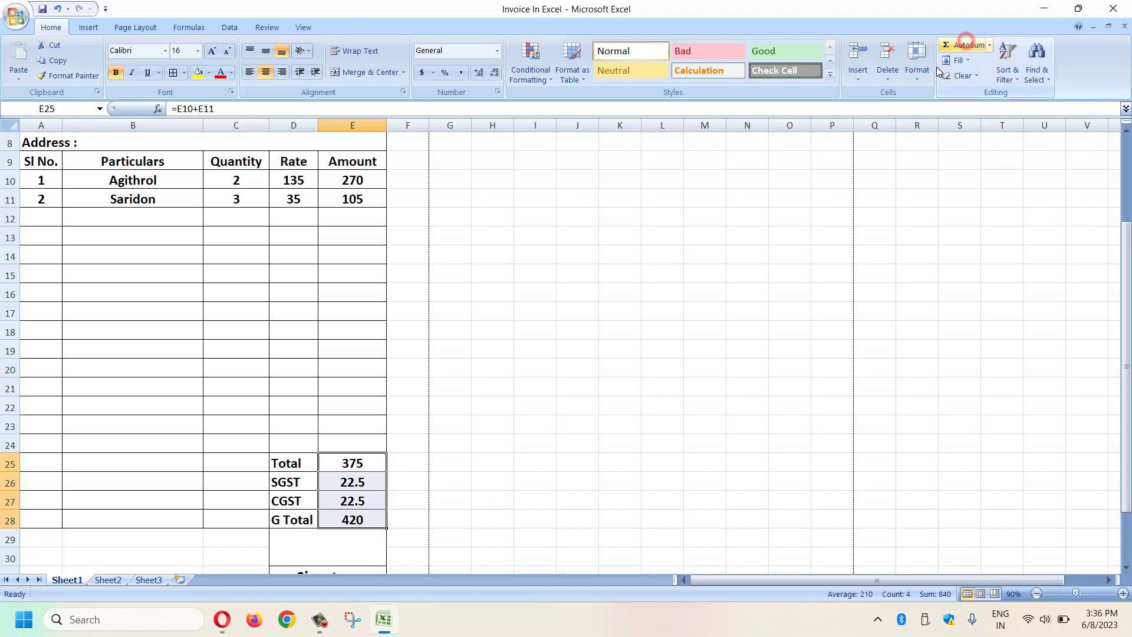
{"action": "left_click", "coordinate": [361, 540]}
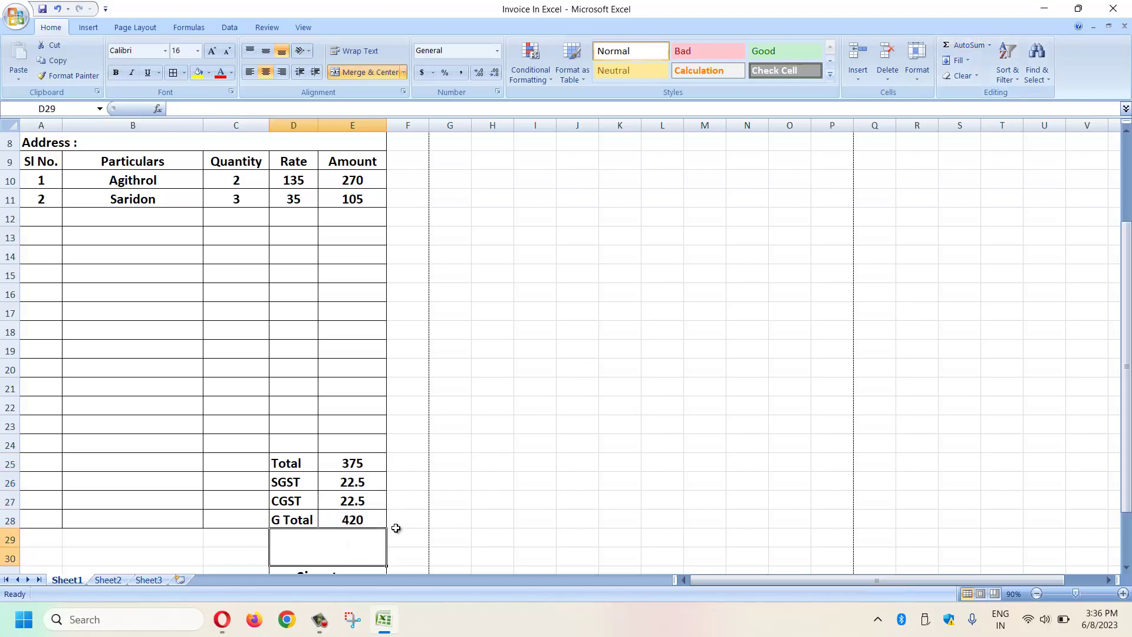
{"action": "left_click_drag", "start_coordinate": [1124, 234], "coordinate": [1124, 266]}
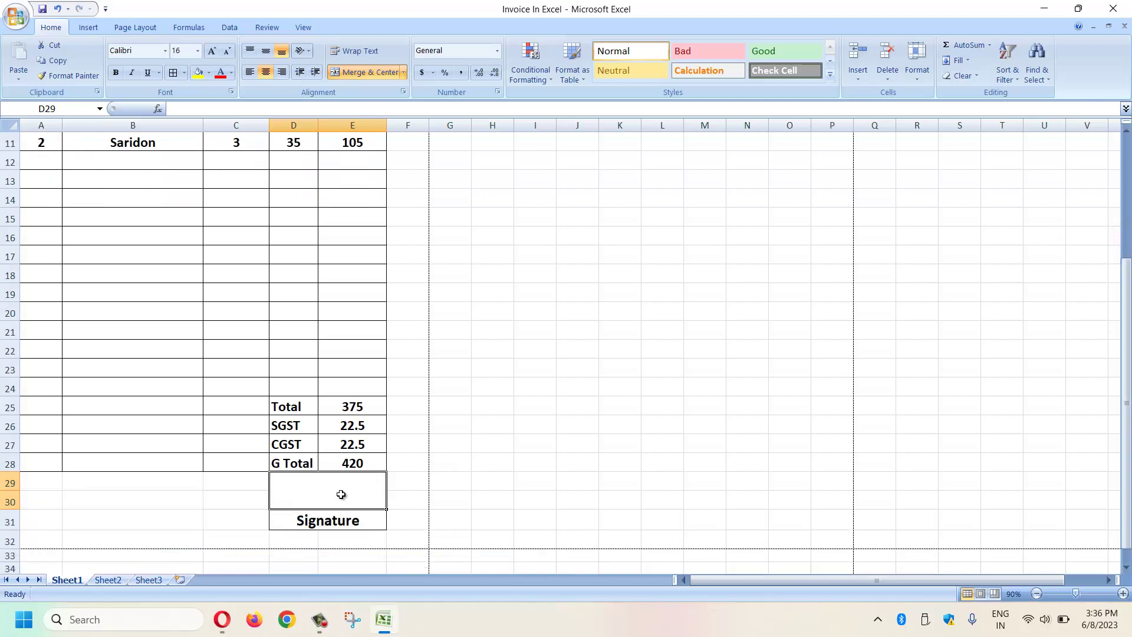